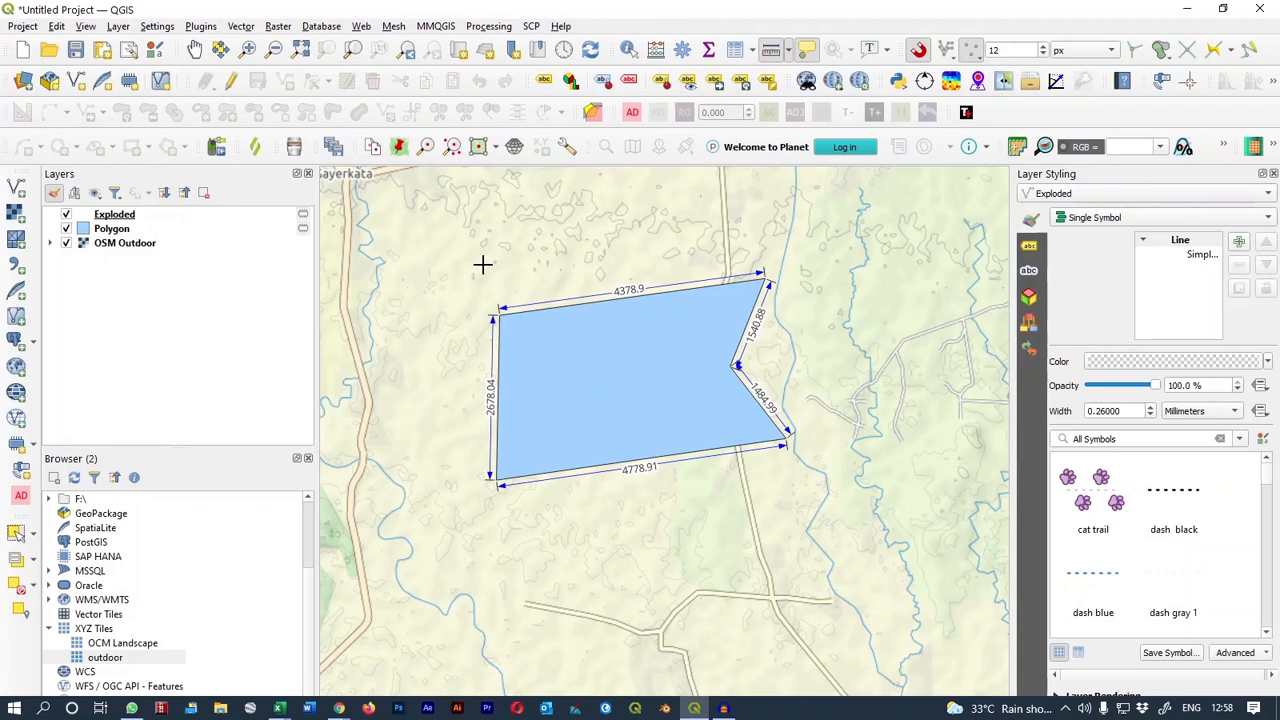
Hide the Exploded and Polygon layers on the map.
drag(556, 289, 517, 323)
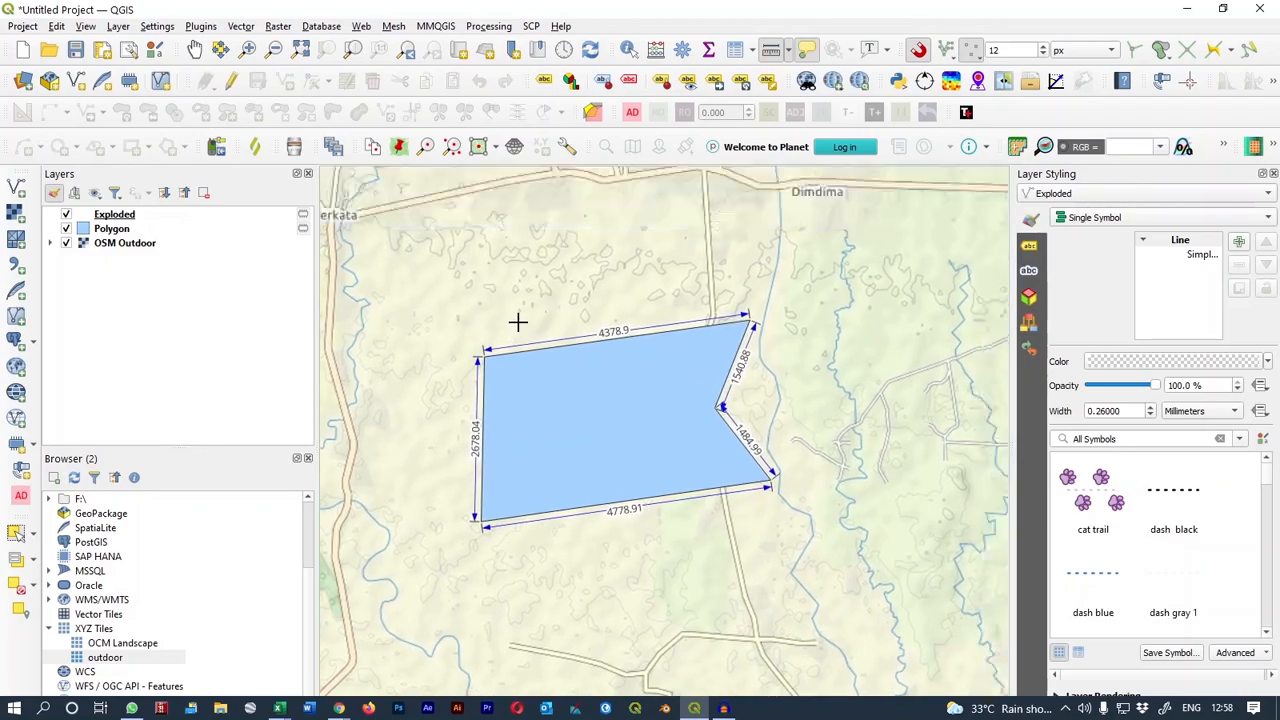
click(66, 215)
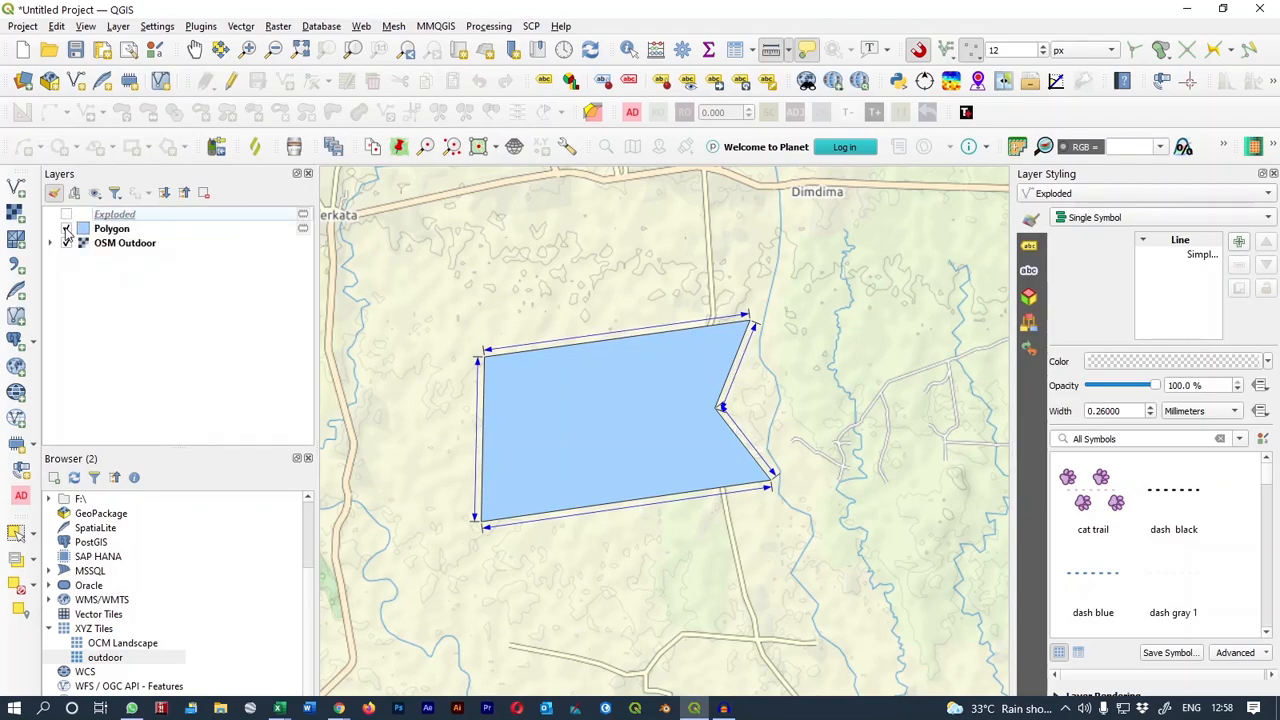
click(66, 229)
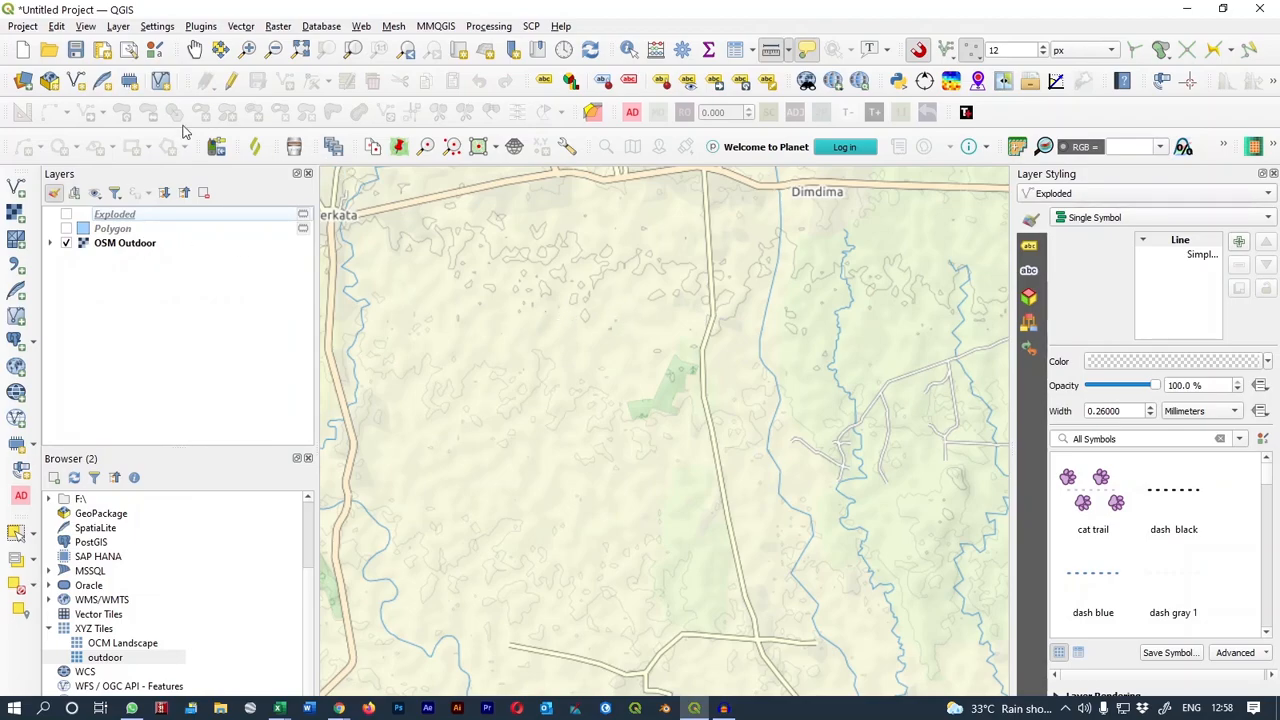
Create a temporary scratch layer named "Poly sample" with Polygon geometry.
click(129, 80)
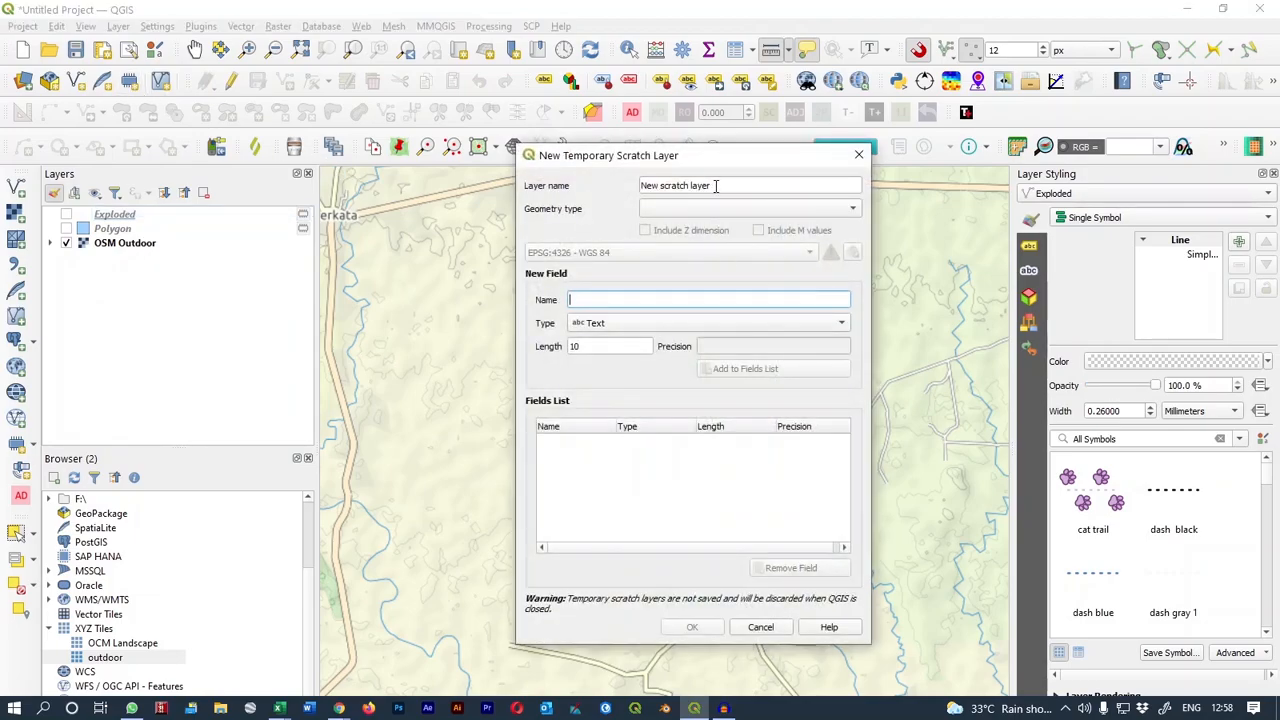
drag(715, 185, 567, 184)
text(Poly sample)
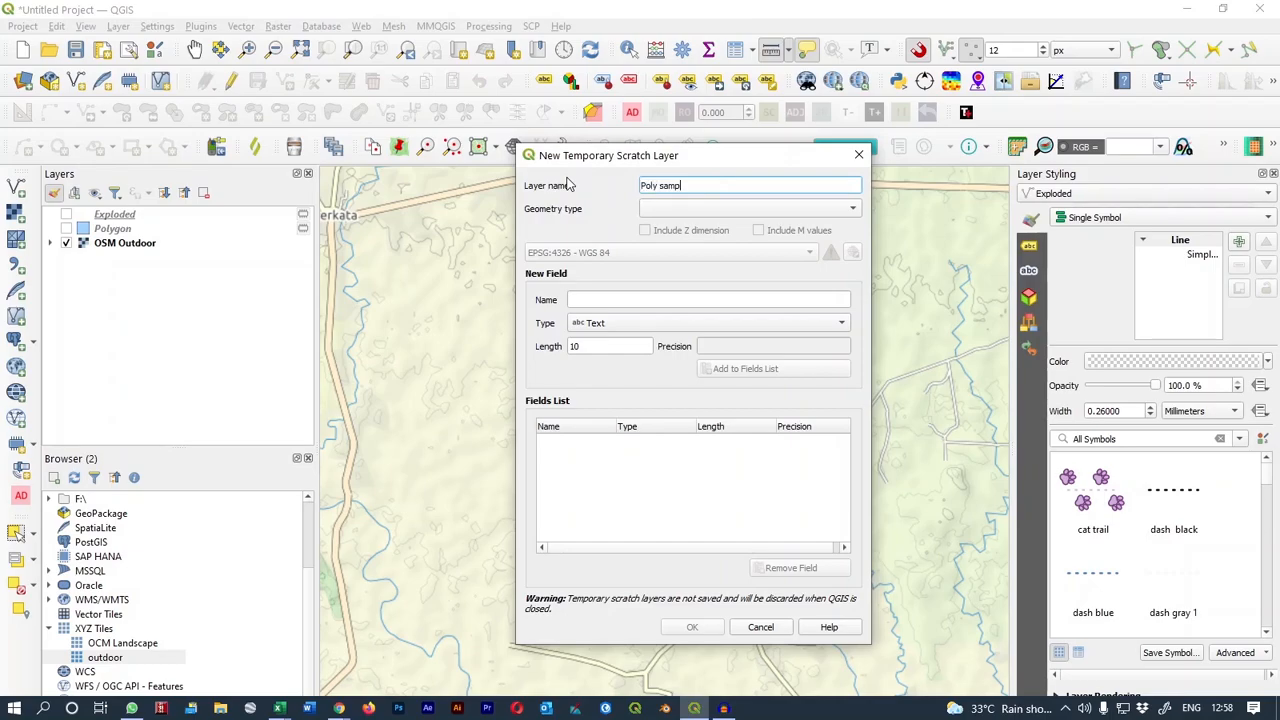
click(697, 209)
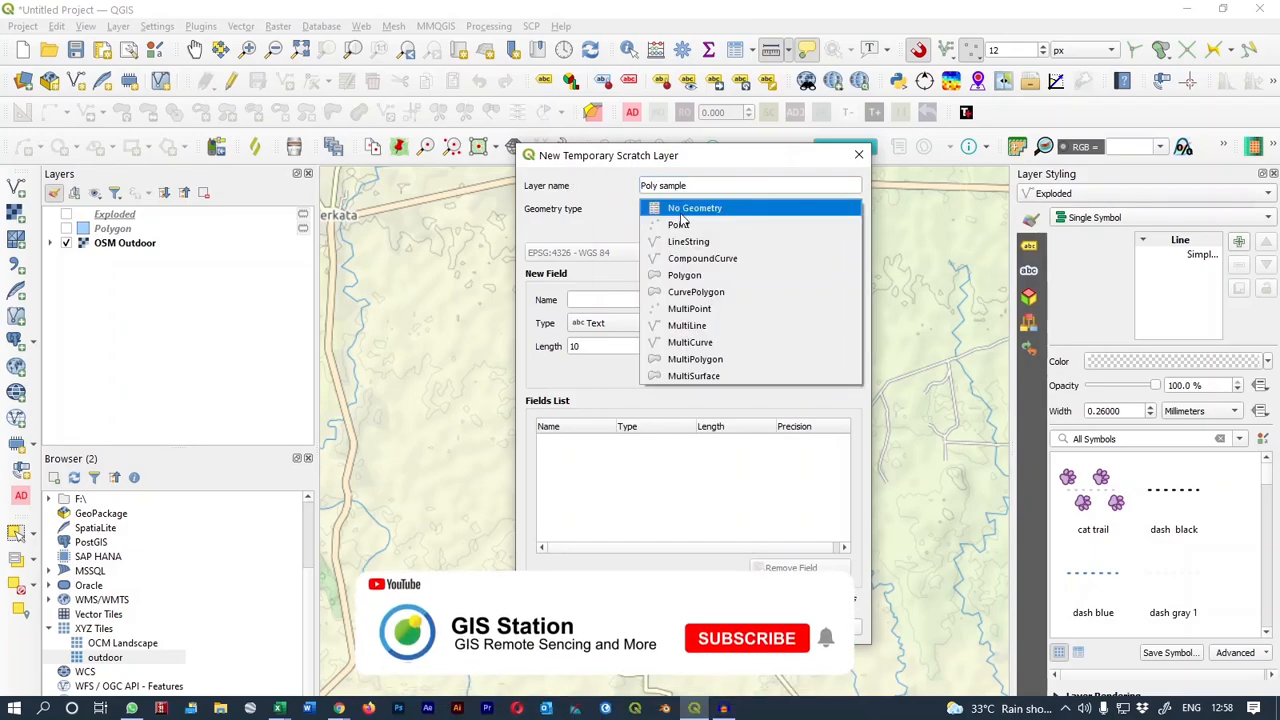
click(718, 276)
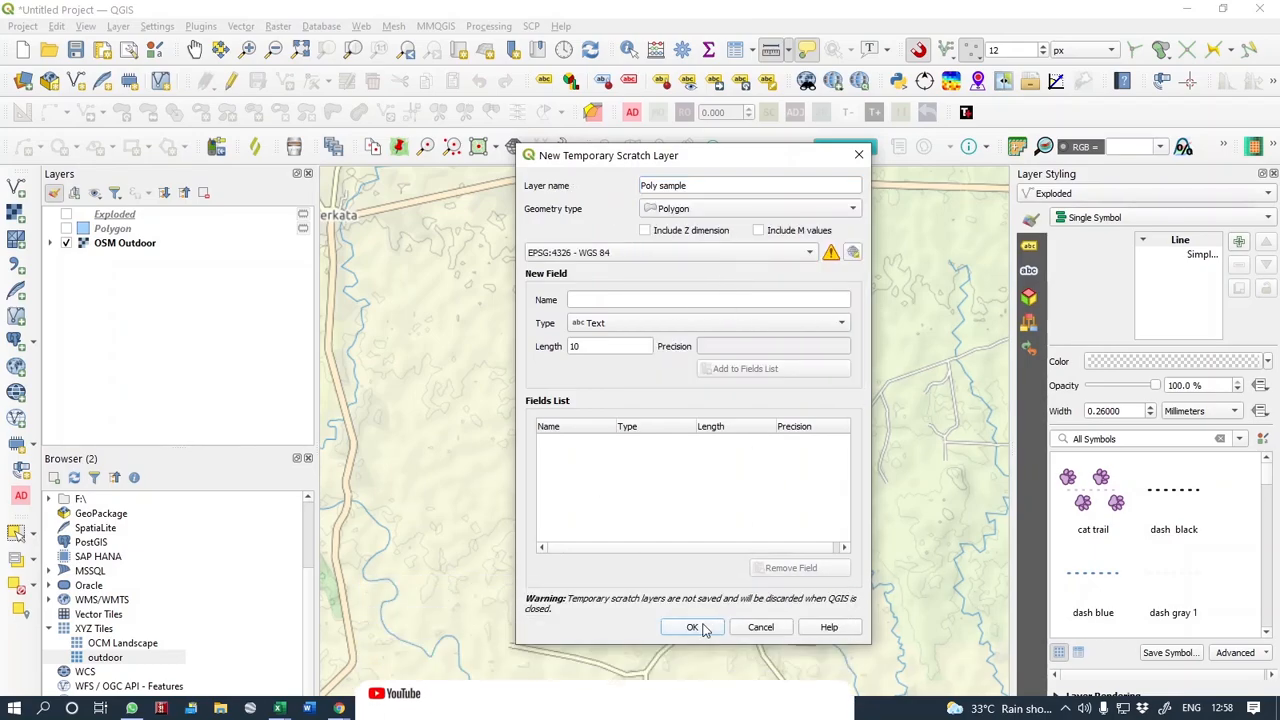
click(700, 627)
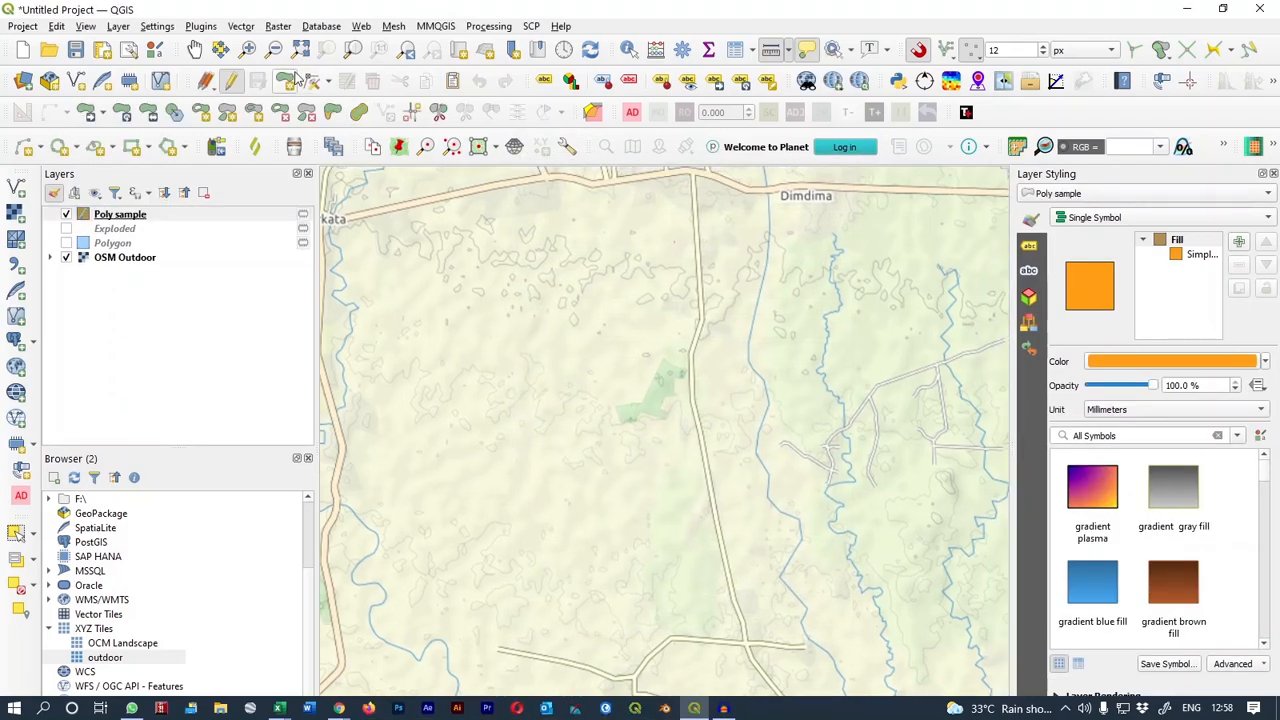
Digitize a four-cornered polygon in the Poly sample layer, southwest of Dimdima.
click(285, 80)
click(456, 320)
click(660, 270)
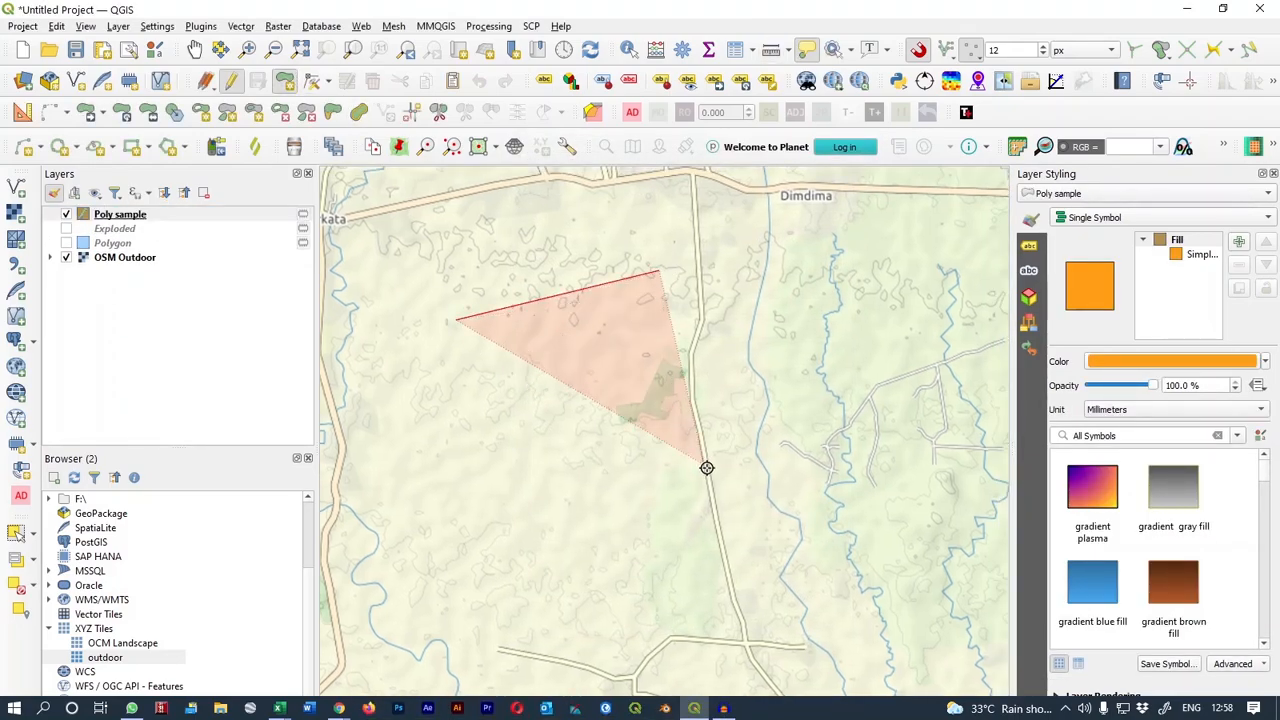
click(703, 409)
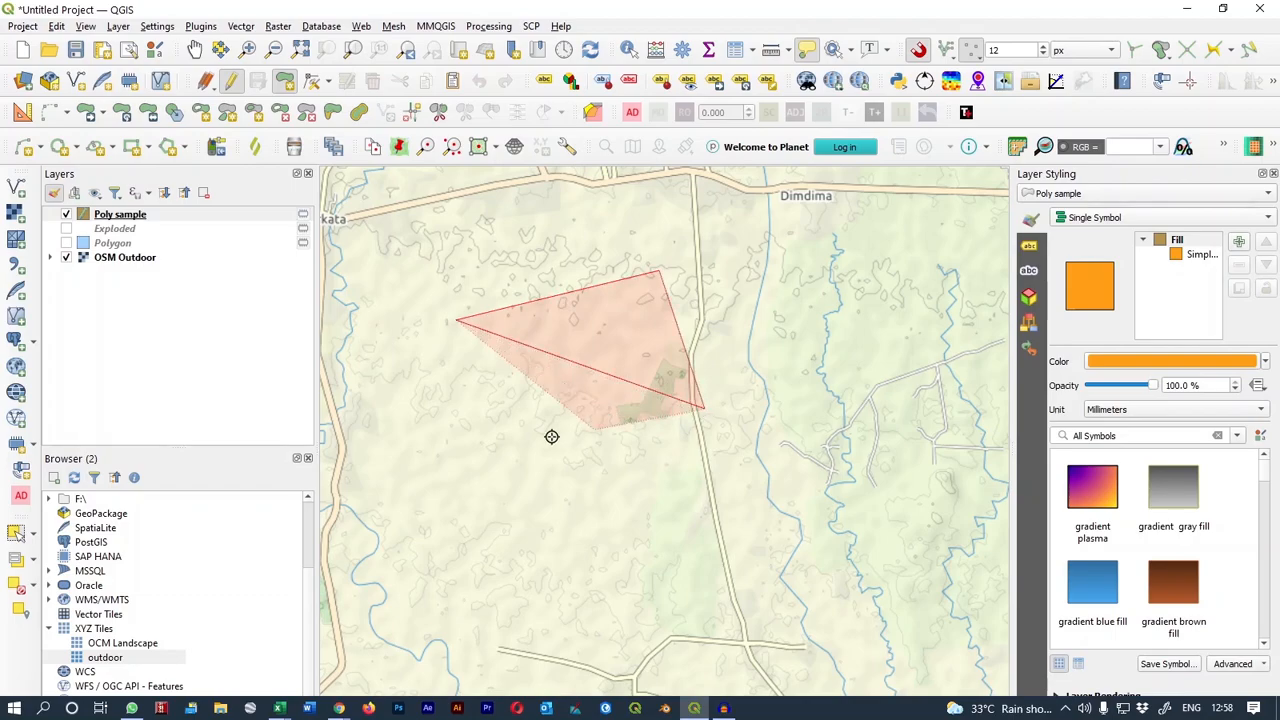
click(489, 456)
right_click(466, 431)
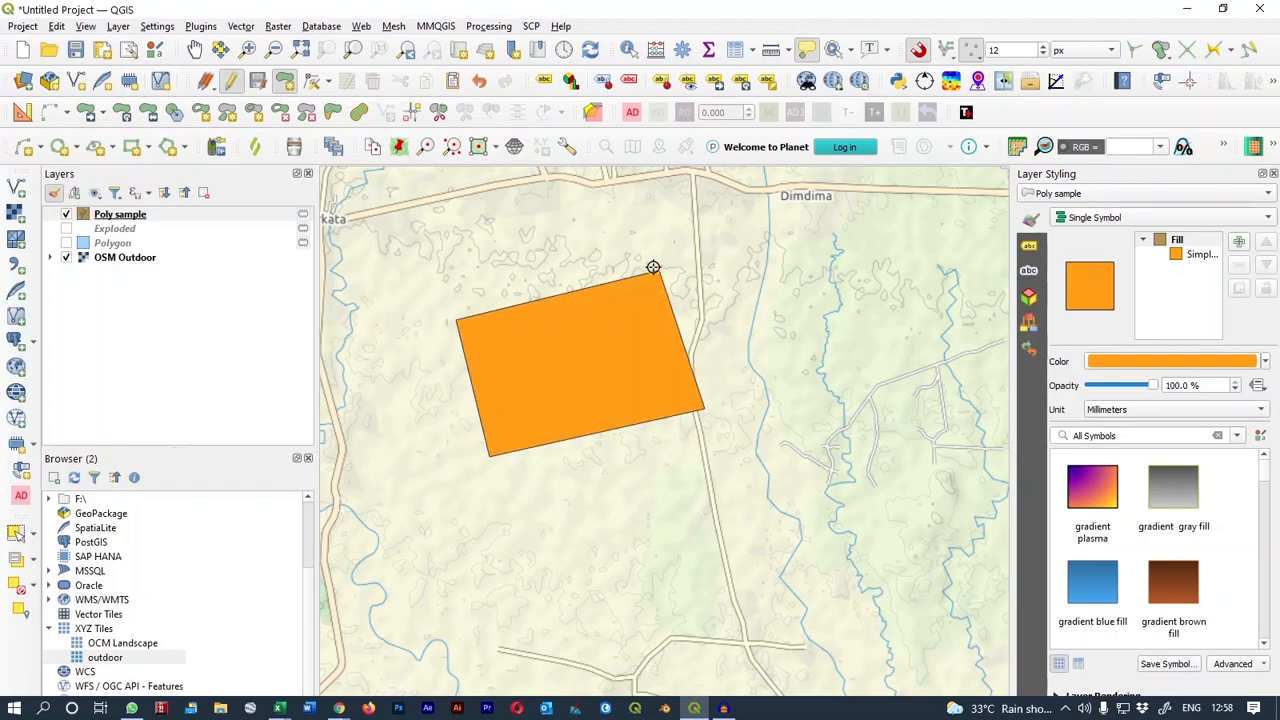
Stop editing the Poly sample layer and save its changes.
click(139, 218)
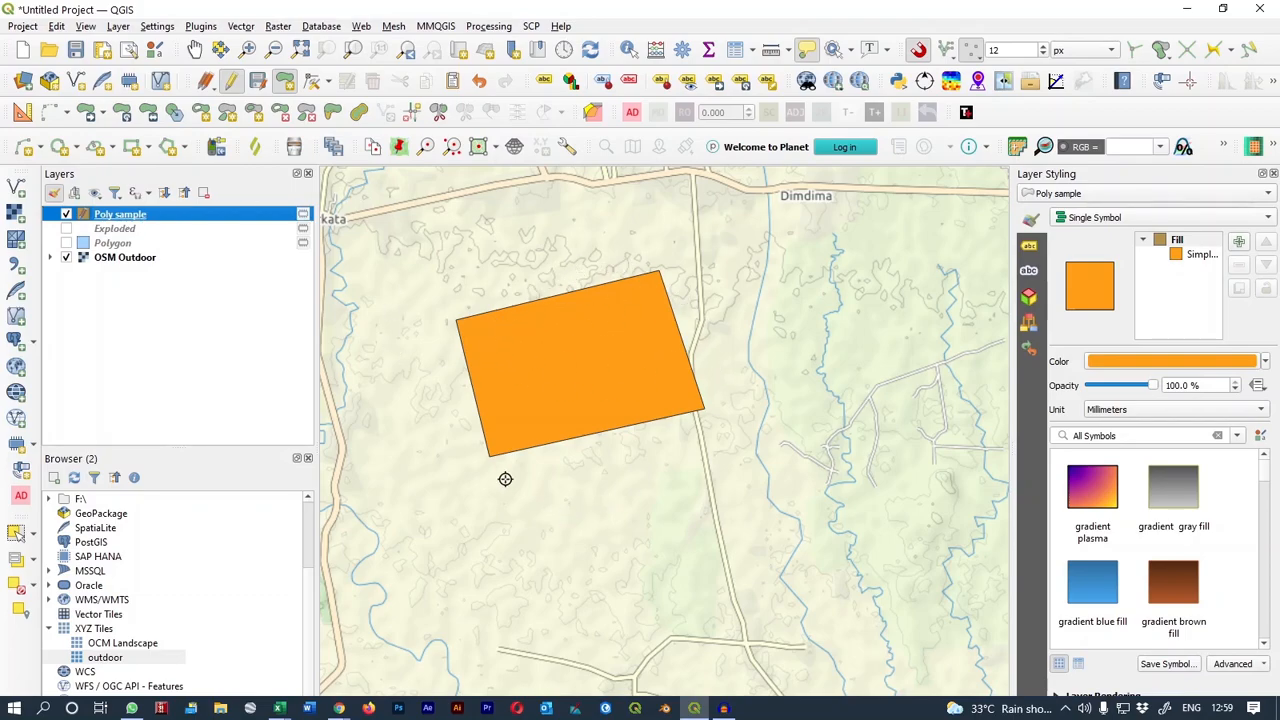
click(231, 81)
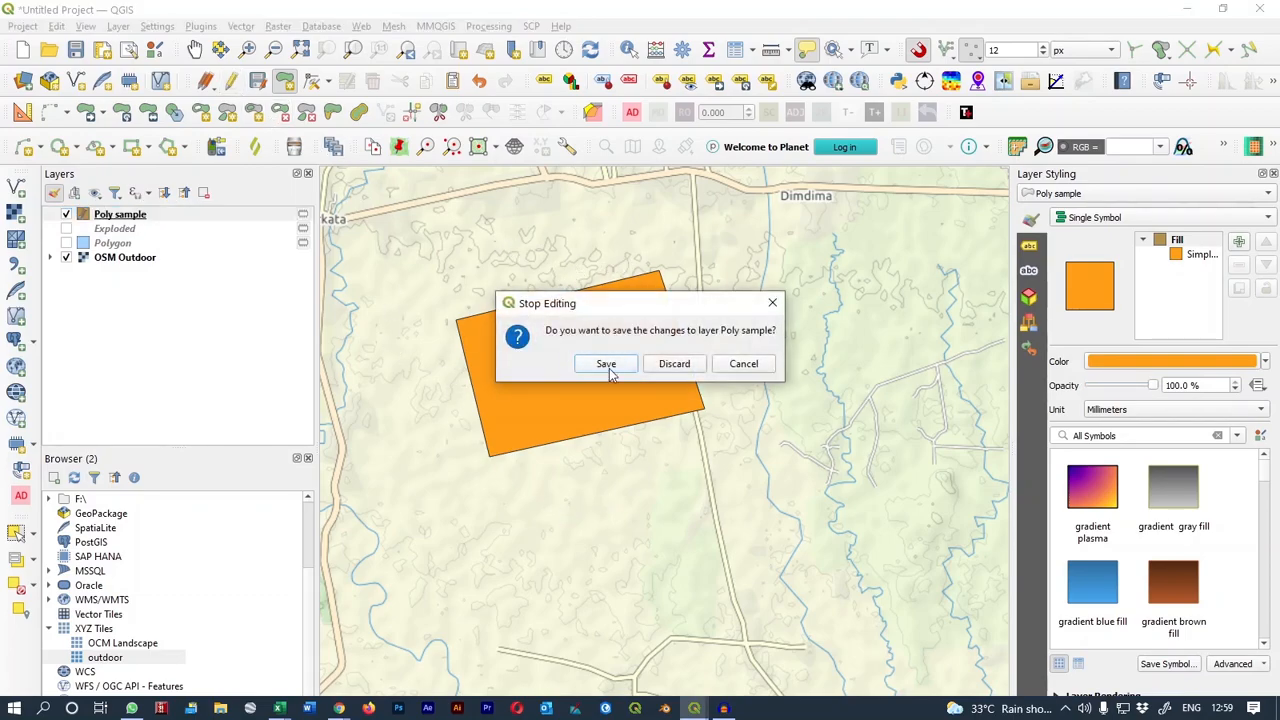
click(603, 363)
Widen the styling area, add a second symbol layer to Poly sample's fill and make it a Geometry Generator.
key(ctrl+shift+m)
click(483, 335)
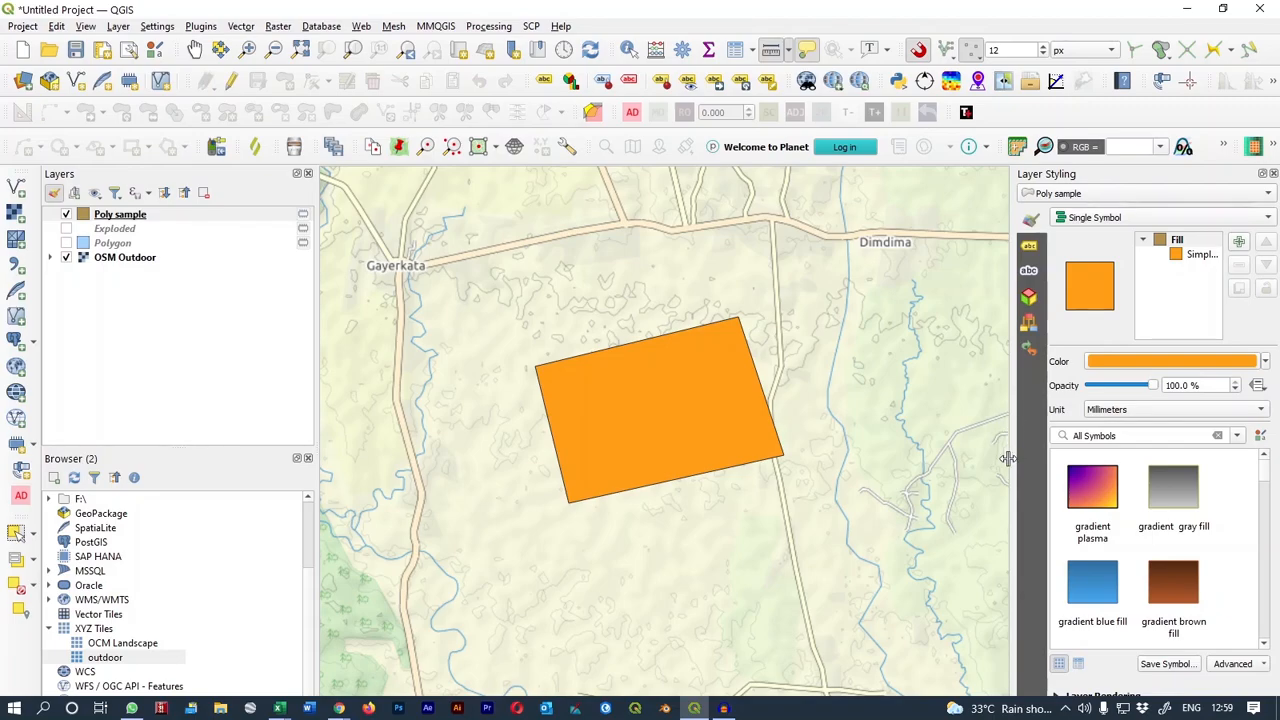
drag(1010, 458, 941, 458)
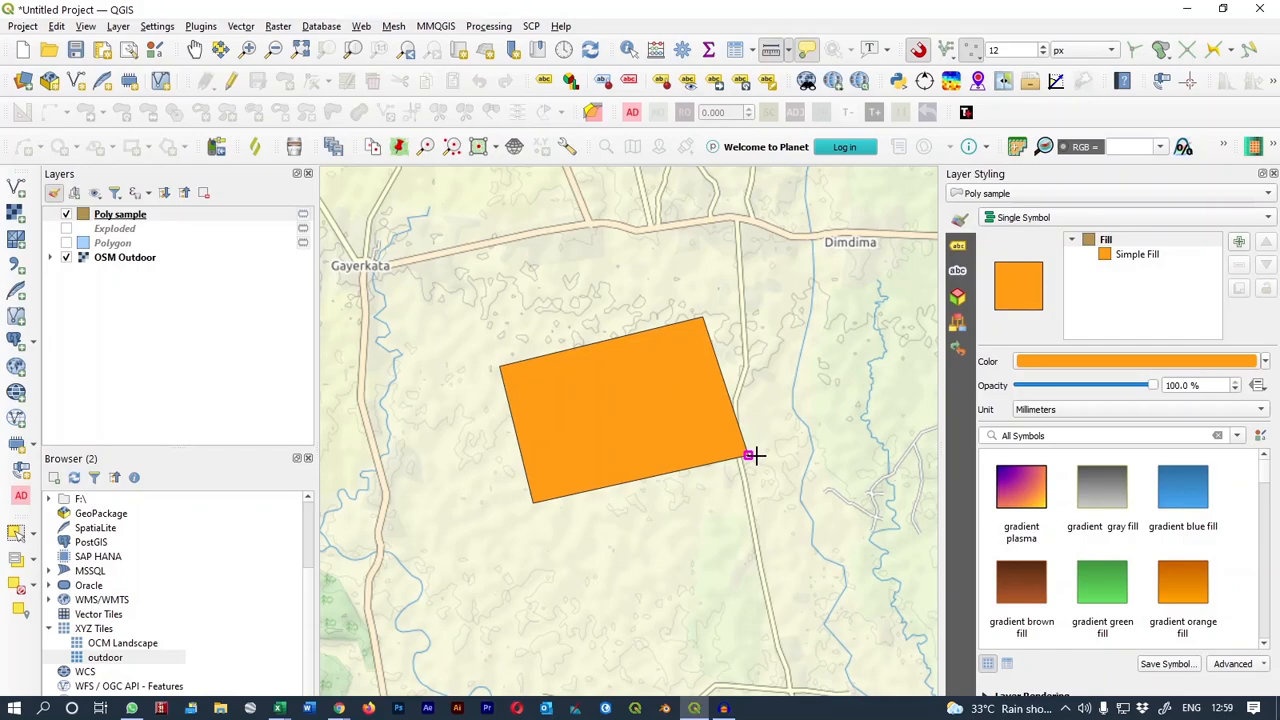
click(1158, 258)
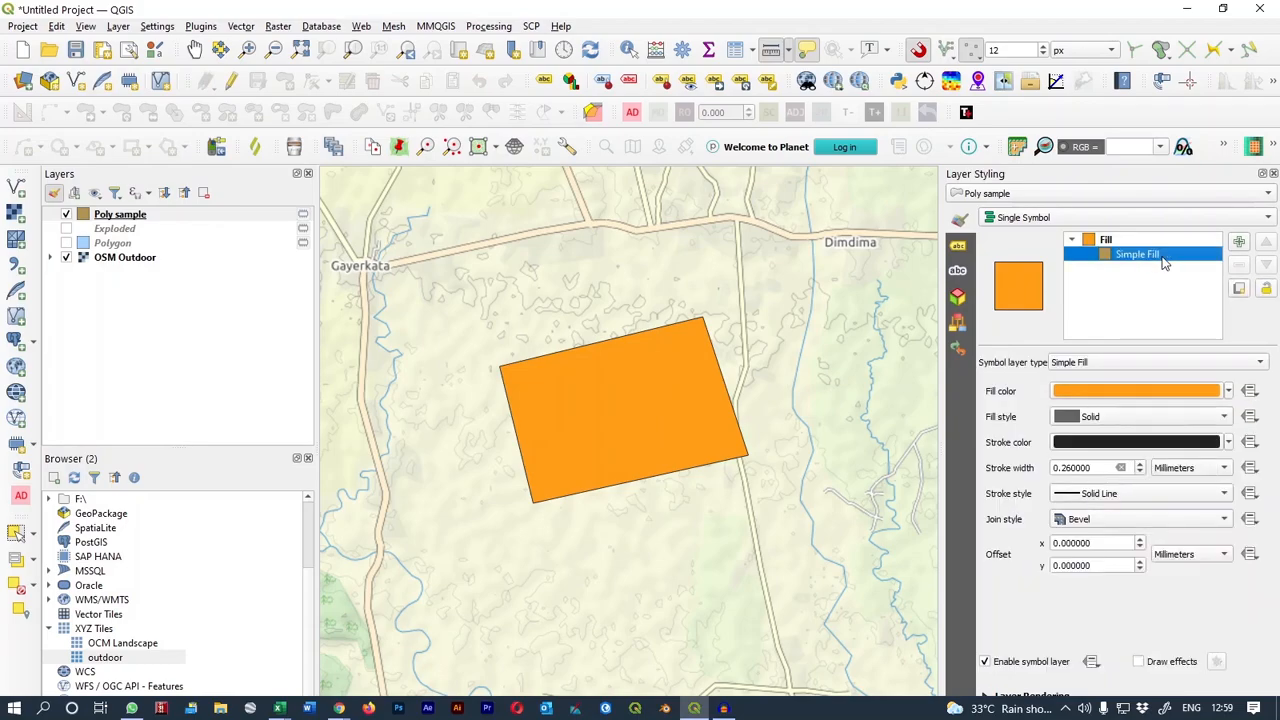
click(1239, 244)
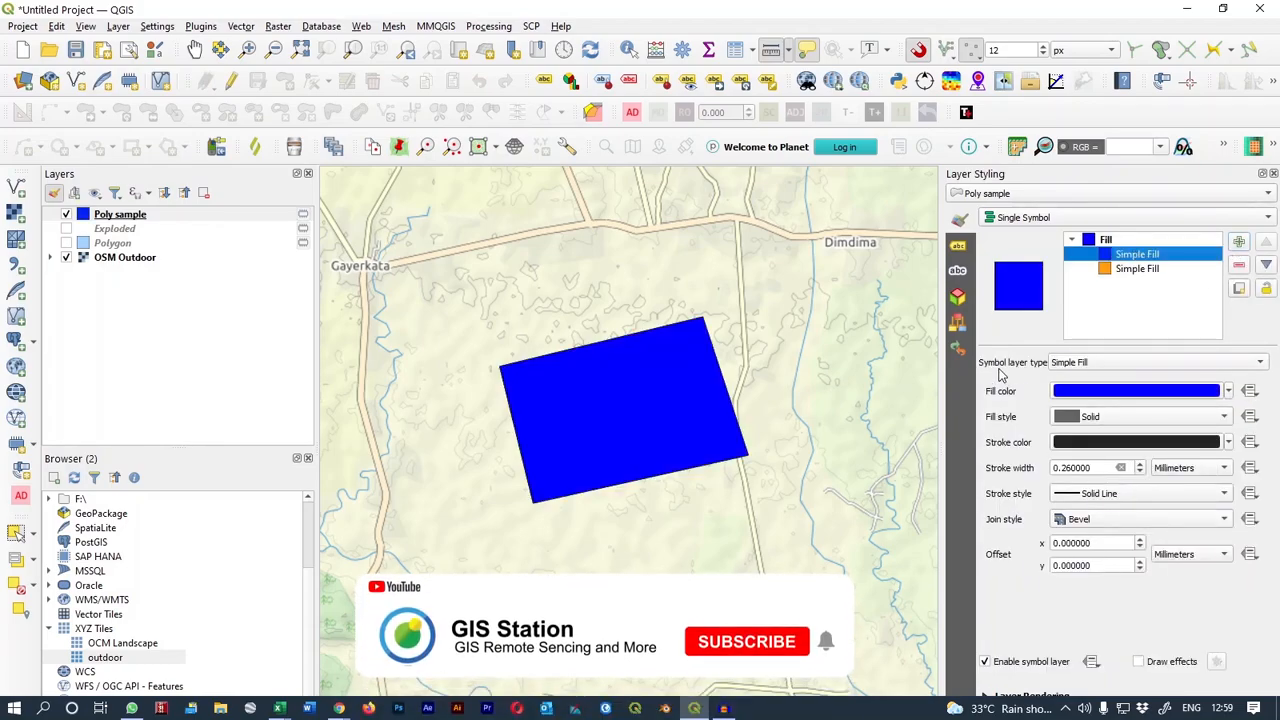
click(1108, 365)
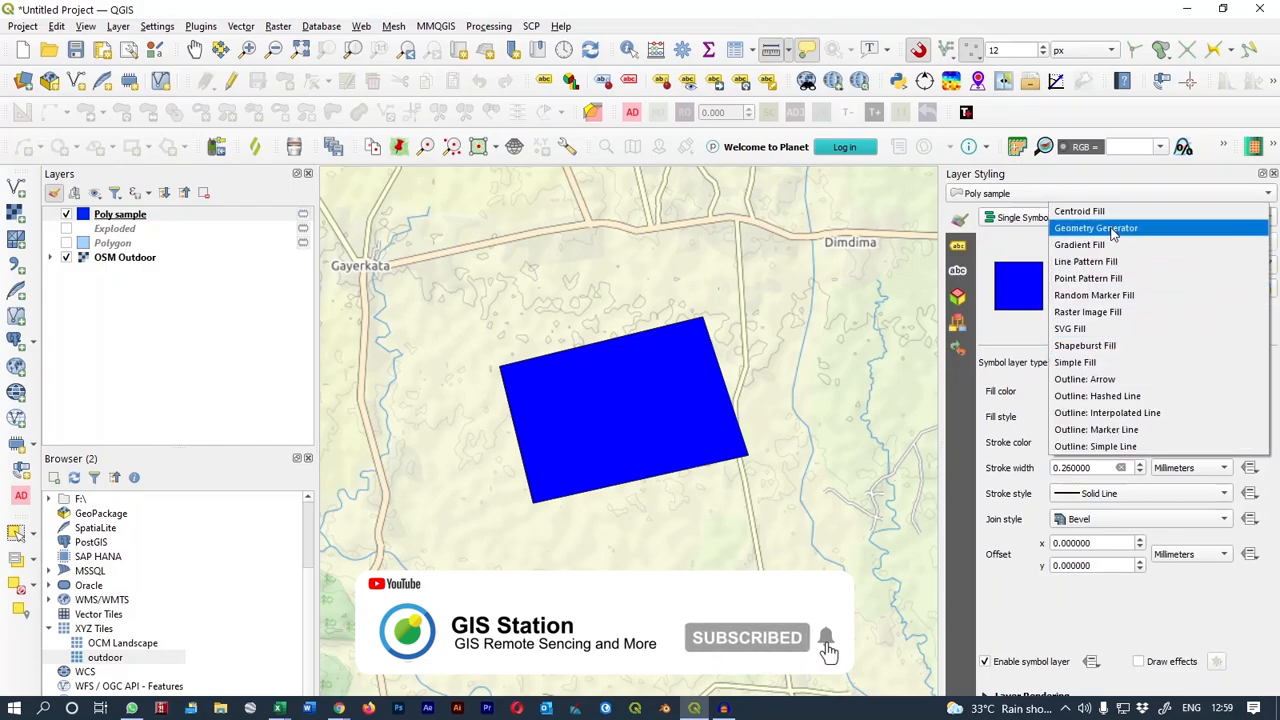
click(1100, 228)
Enter segments_to_lines($geometry) as the geometry generator expression and set its geometry type to LineString / MultiLineString.
click(1075, 412)
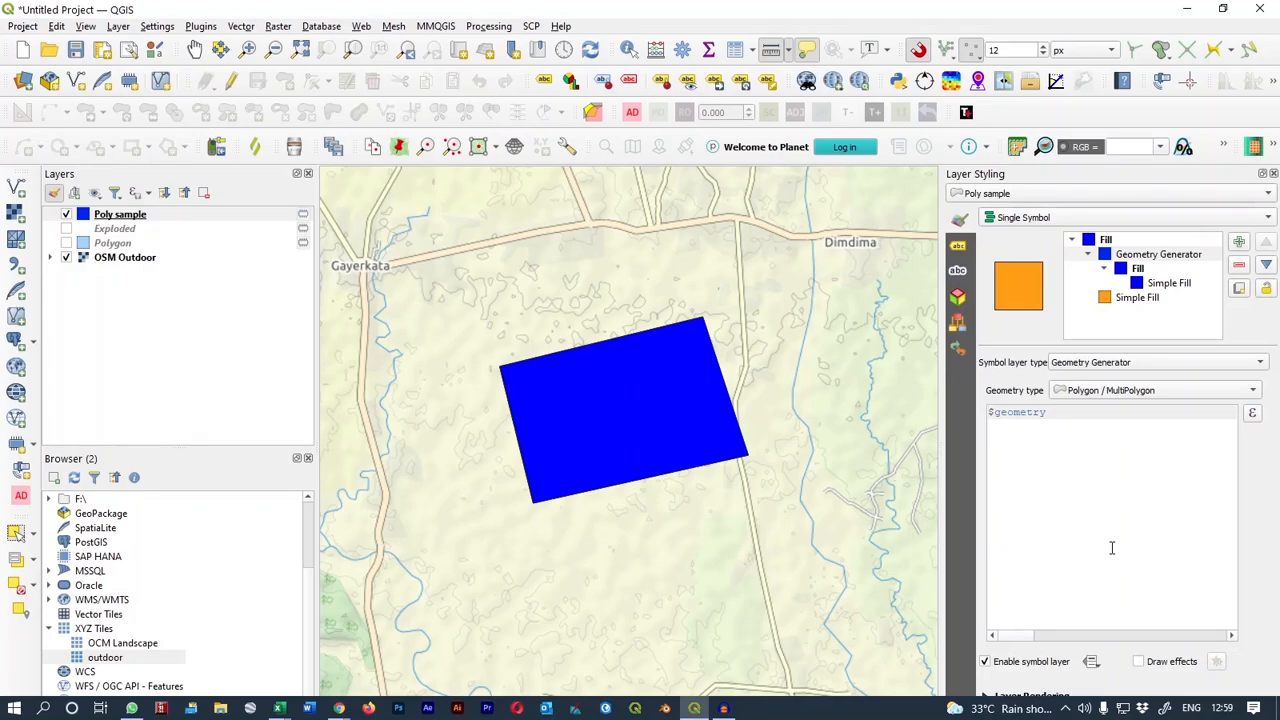
text(segments)
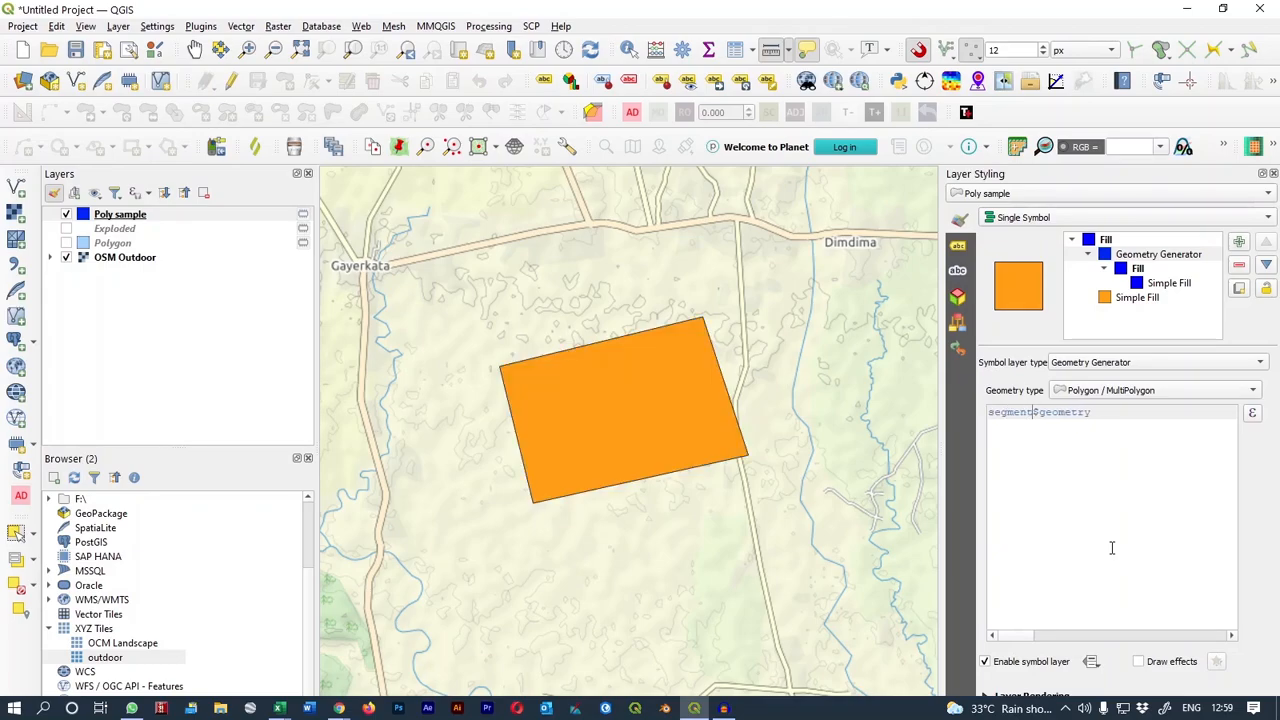
text(_to_lines()
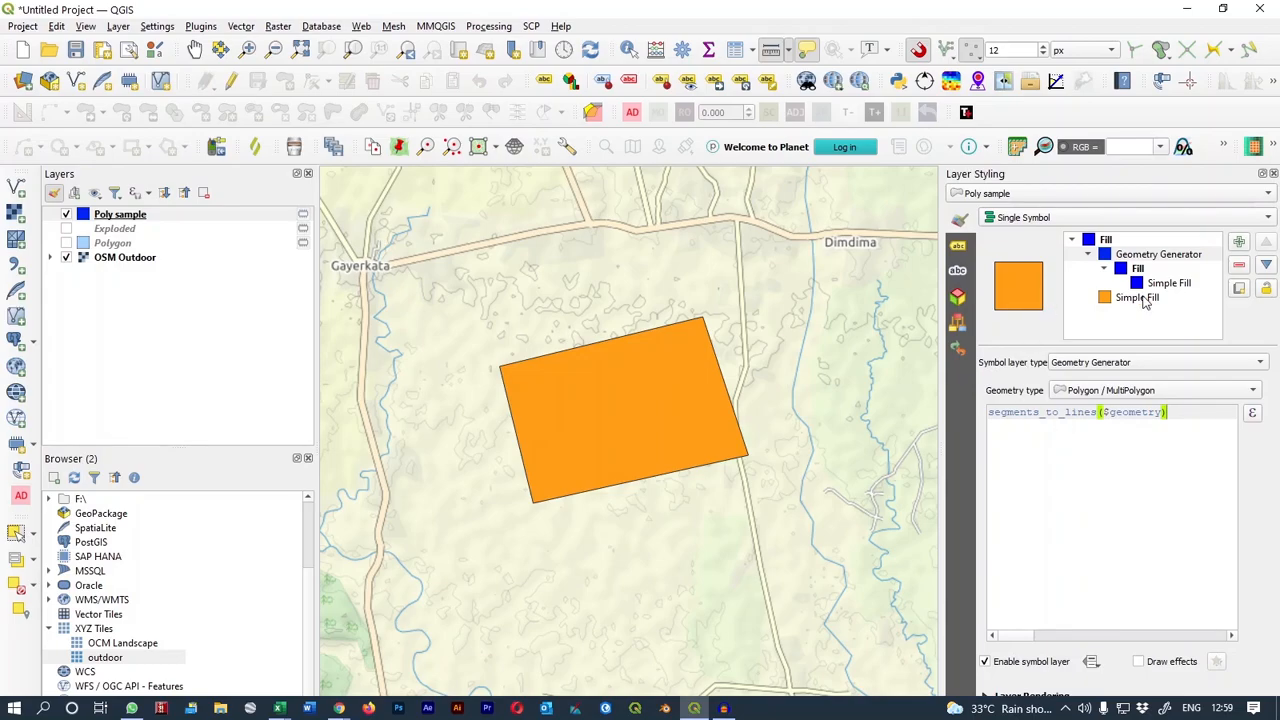
click(1110, 391)
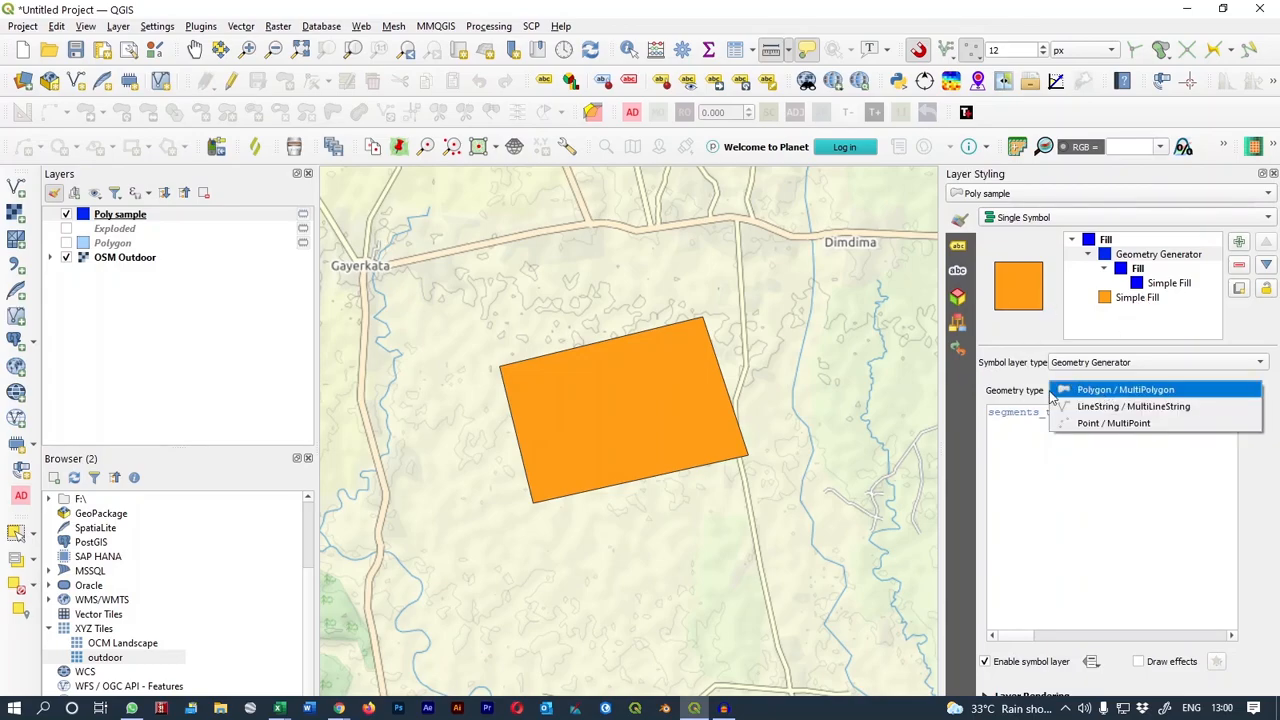
click(1125, 406)
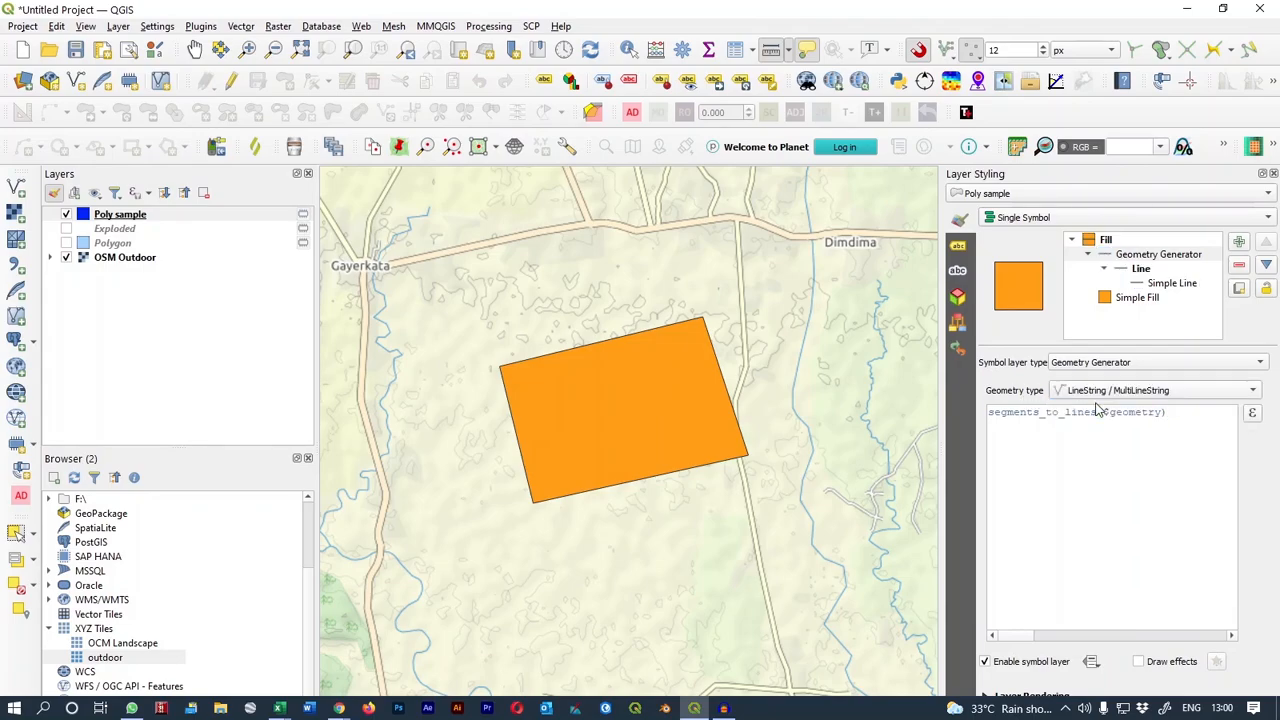
Remove the orange Simple Fill symbol layer and change the generated Simple Line to the Arrow type.
click(1140, 298)
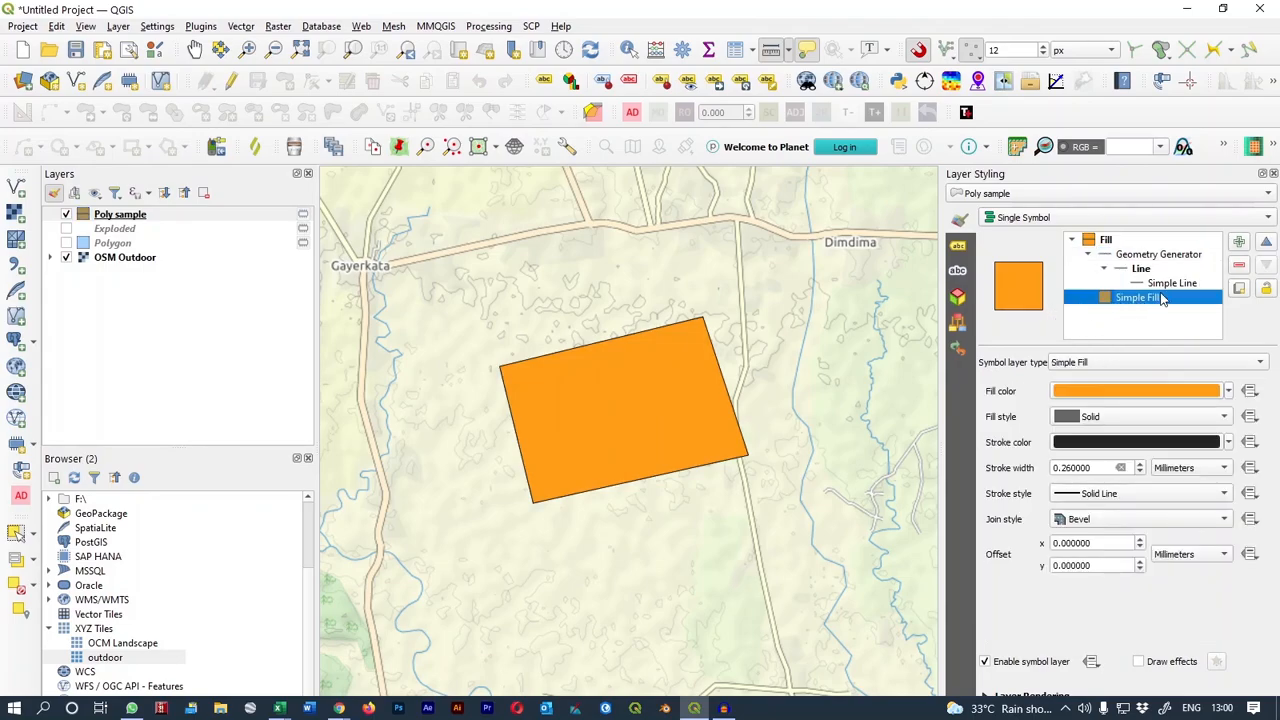
click(1239, 268)
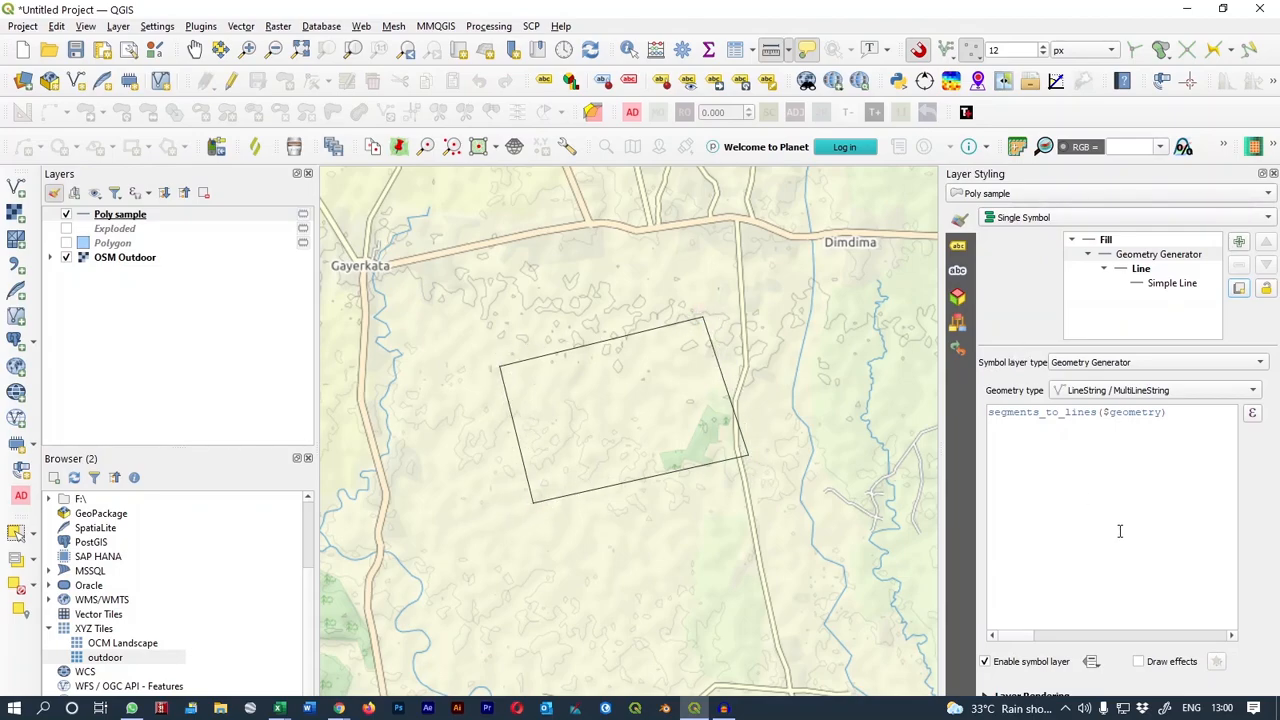
click(1175, 285)
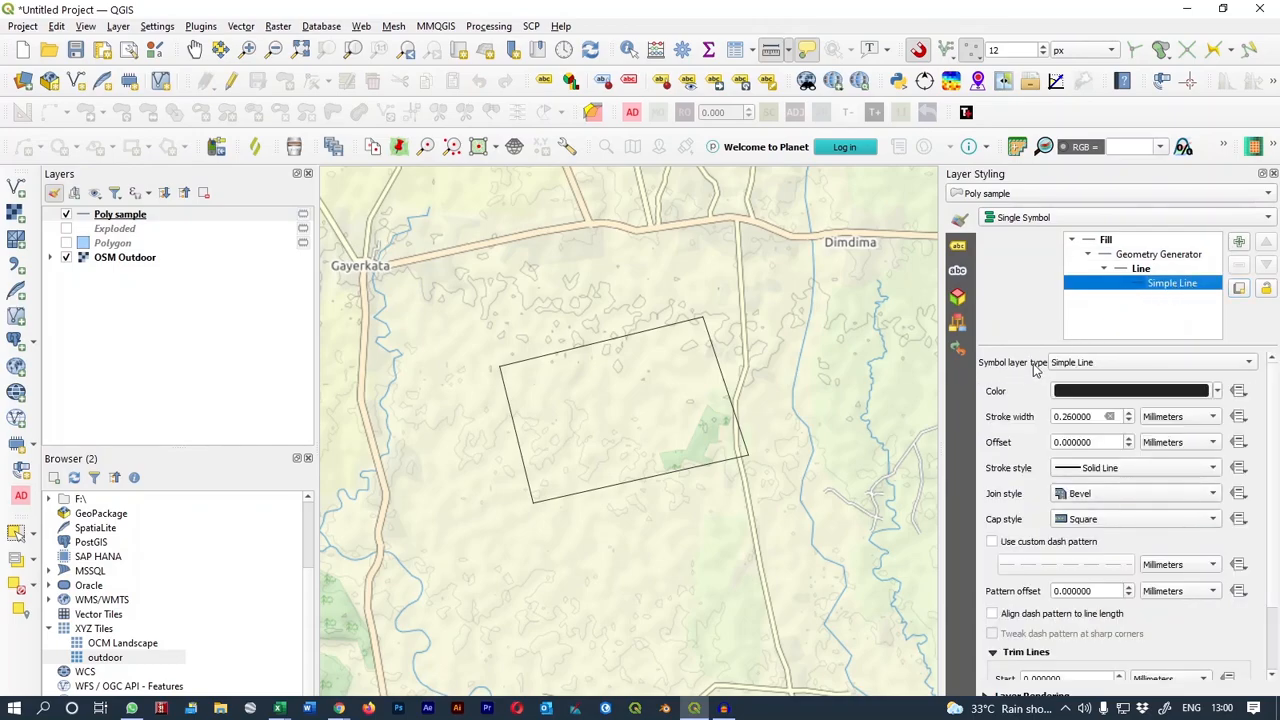
click(1115, 364)
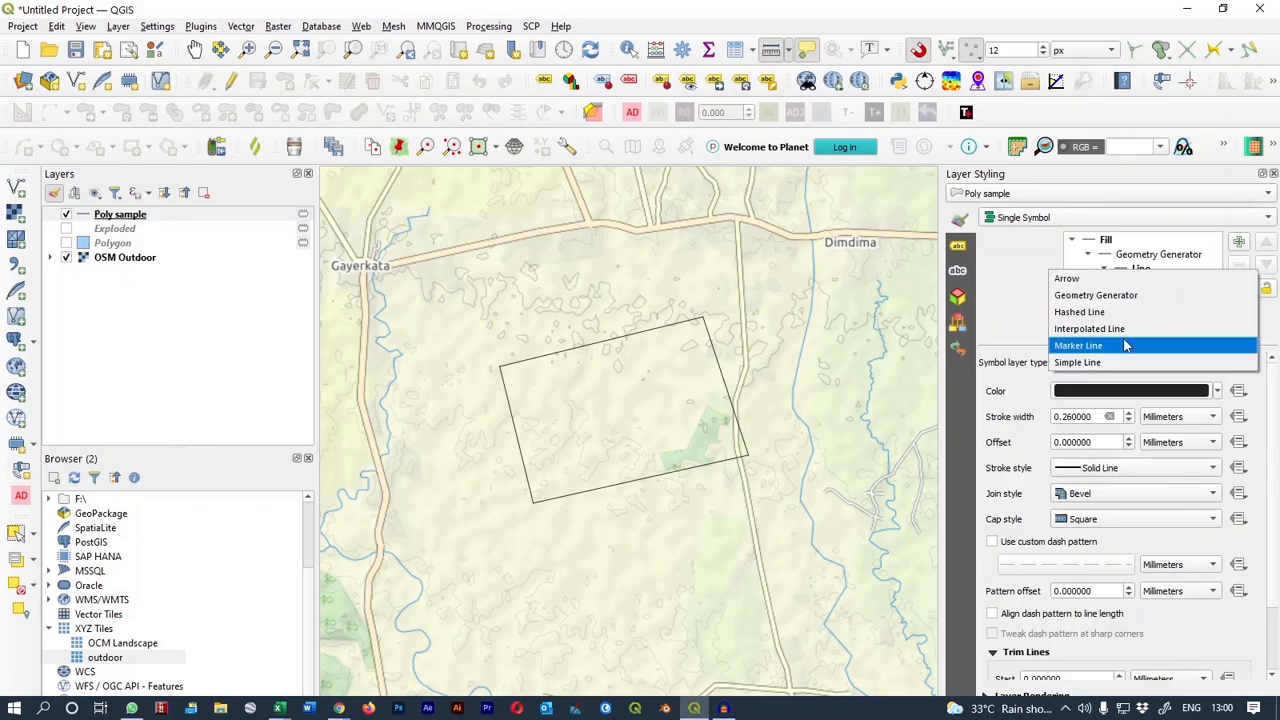
click(1112, 279)
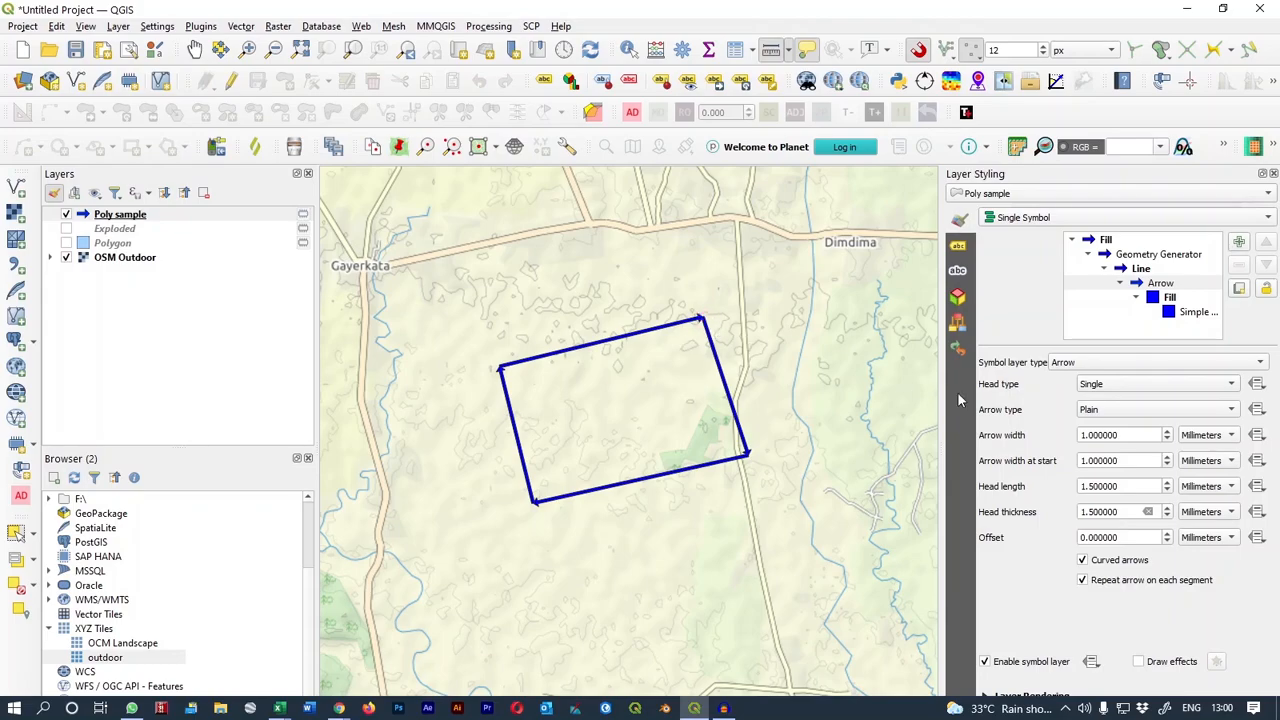
Set the arrow's head type to Double and its arrow width to 0.4 mm.
click(1136, 385)
click(1139, 424)
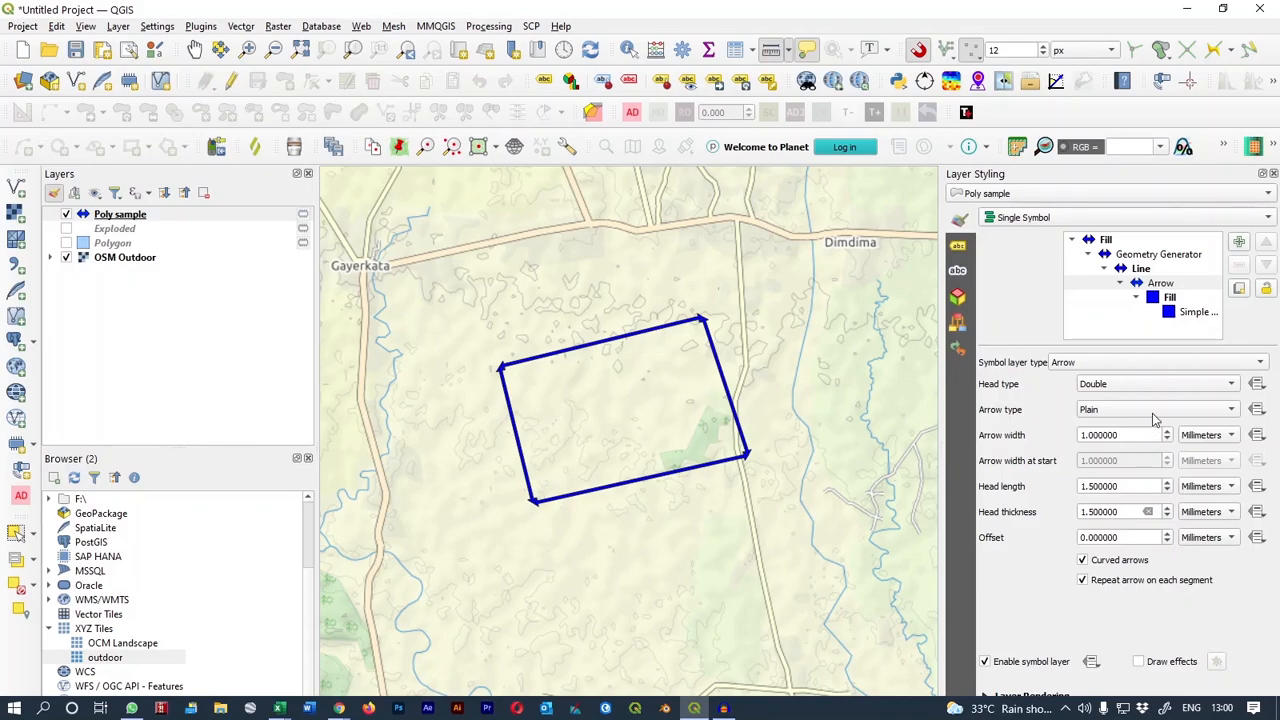
scroll(1119, 437, down, 3)
scroll(1125, 437, up, 1)
Set the stroke style of the arrow's Simple Fill to No Pen.
click(1189, 313)
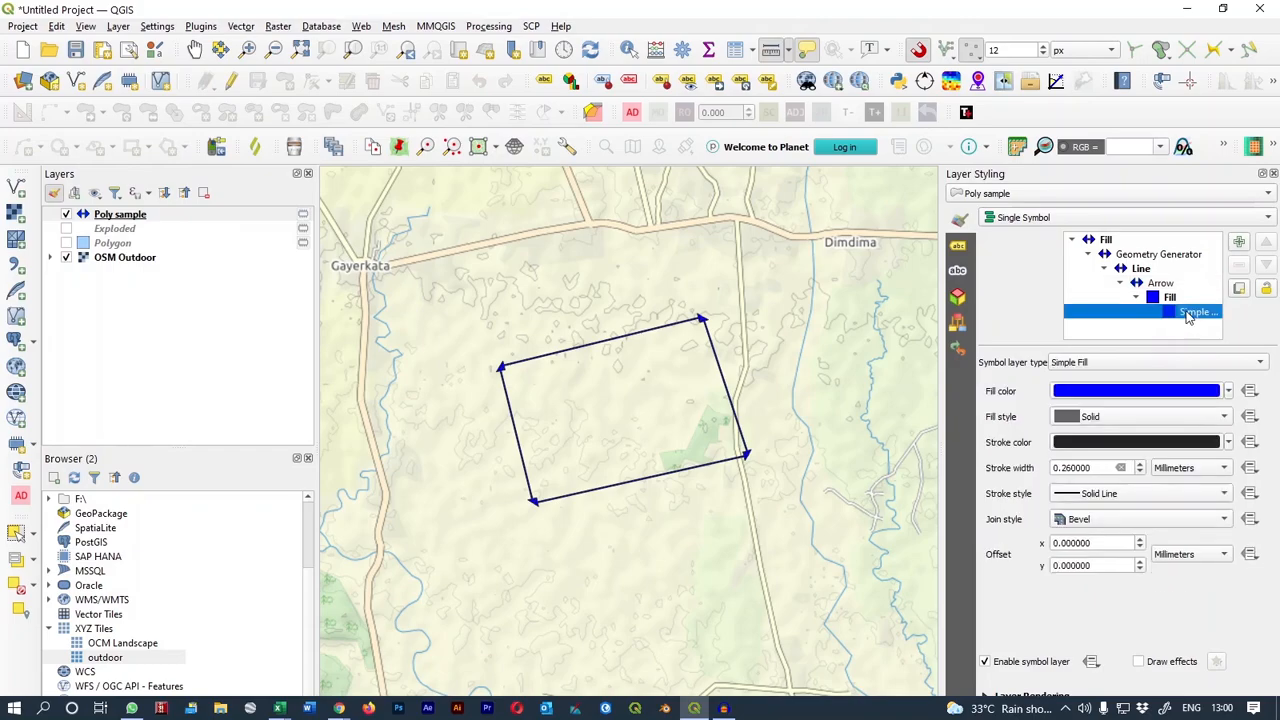
click(1104, 495)
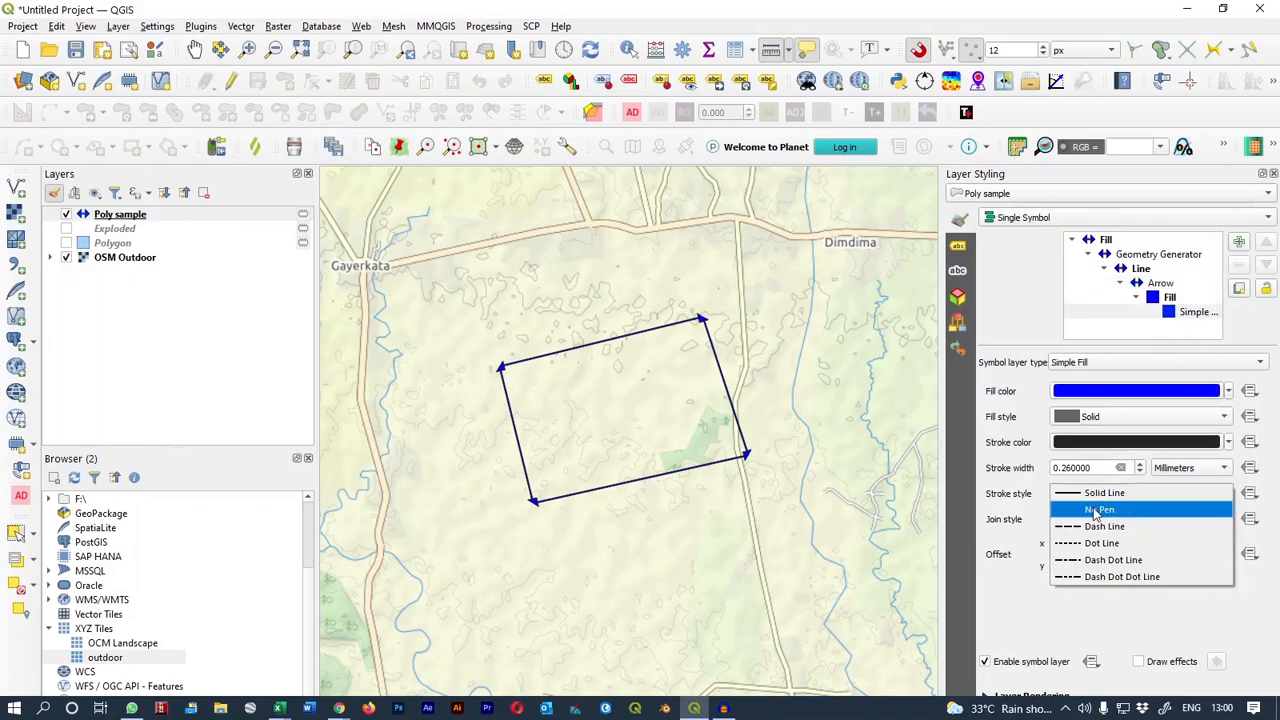
click(1099, 509)
Set the arrow width to 0.6 mm, the head length to 3.5 mm and the head thickness to 1.3 mm.
click(1162, 284)
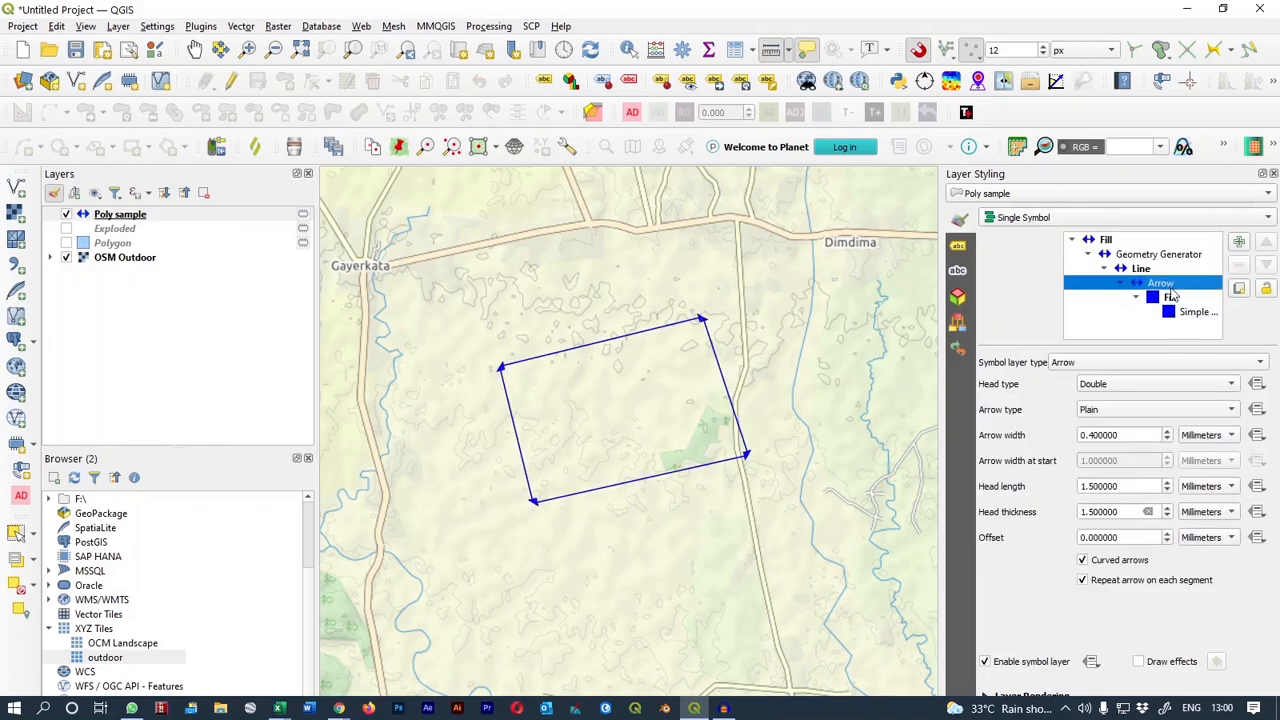
double_click(1137, 437)
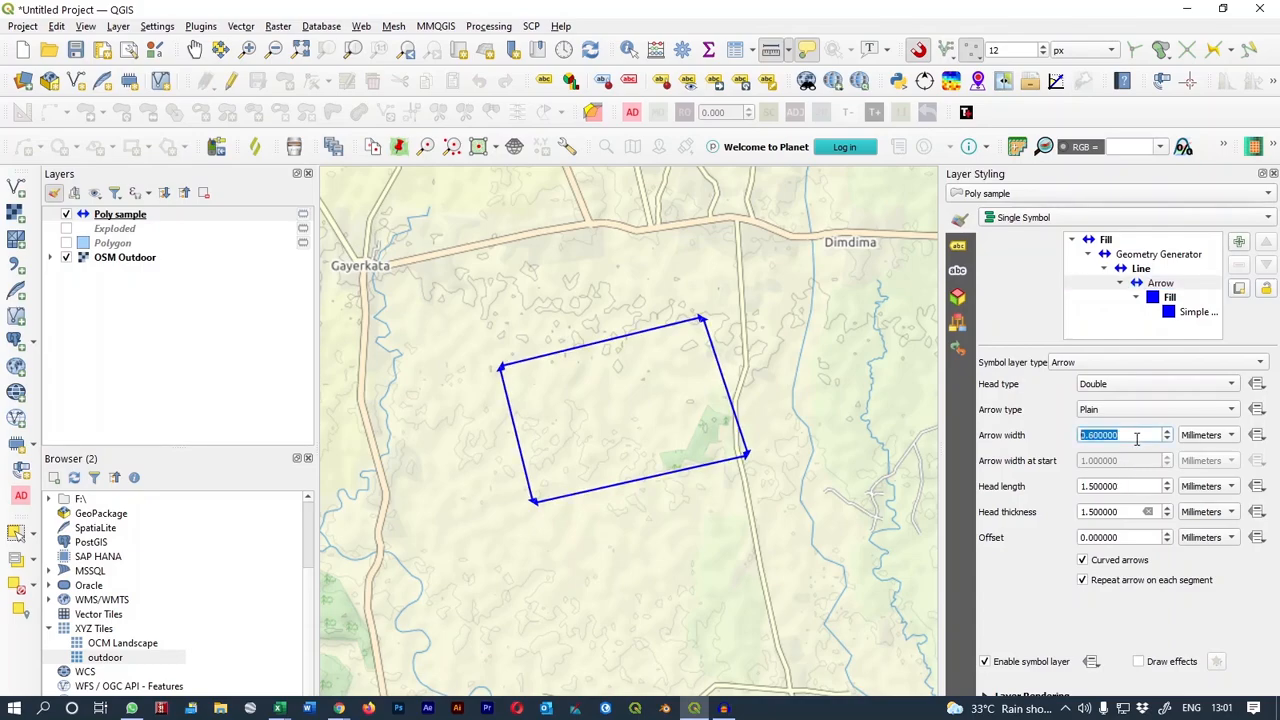
double_click(1135, 487)
scroll(1135, 486, up, 7)
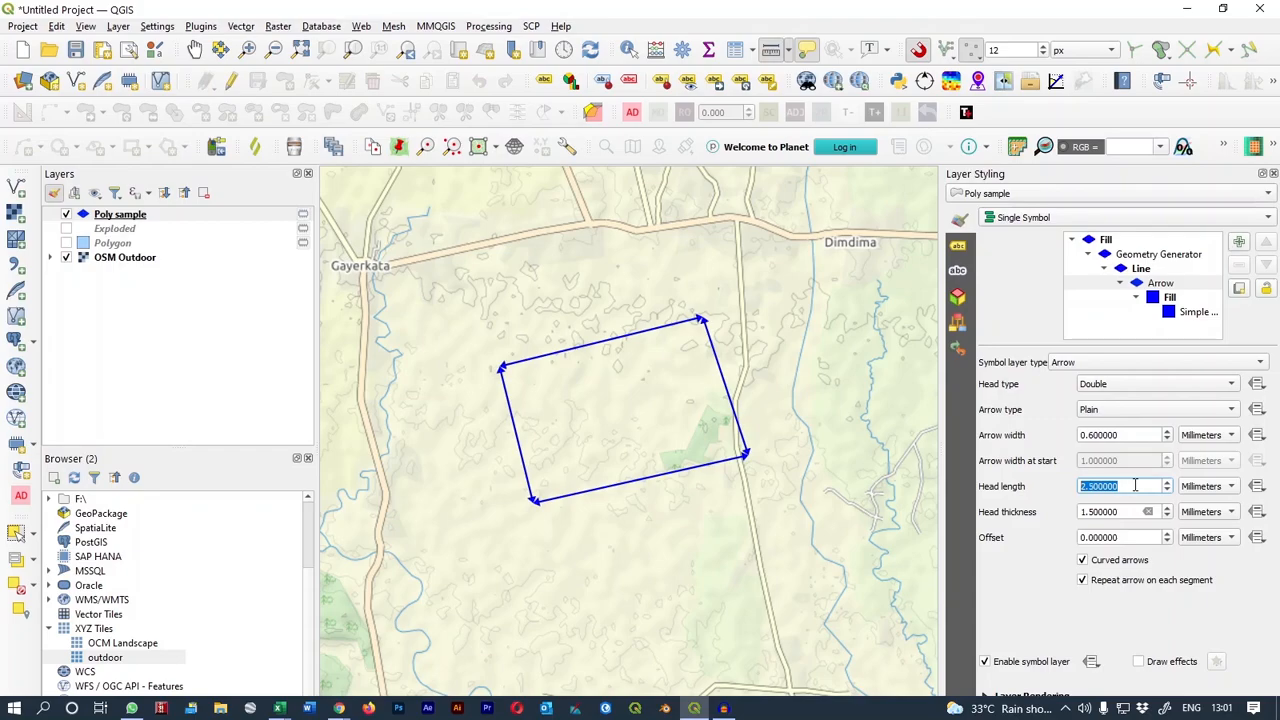
scroll(1135, 486, up, 4)
double_click(1125, 512)
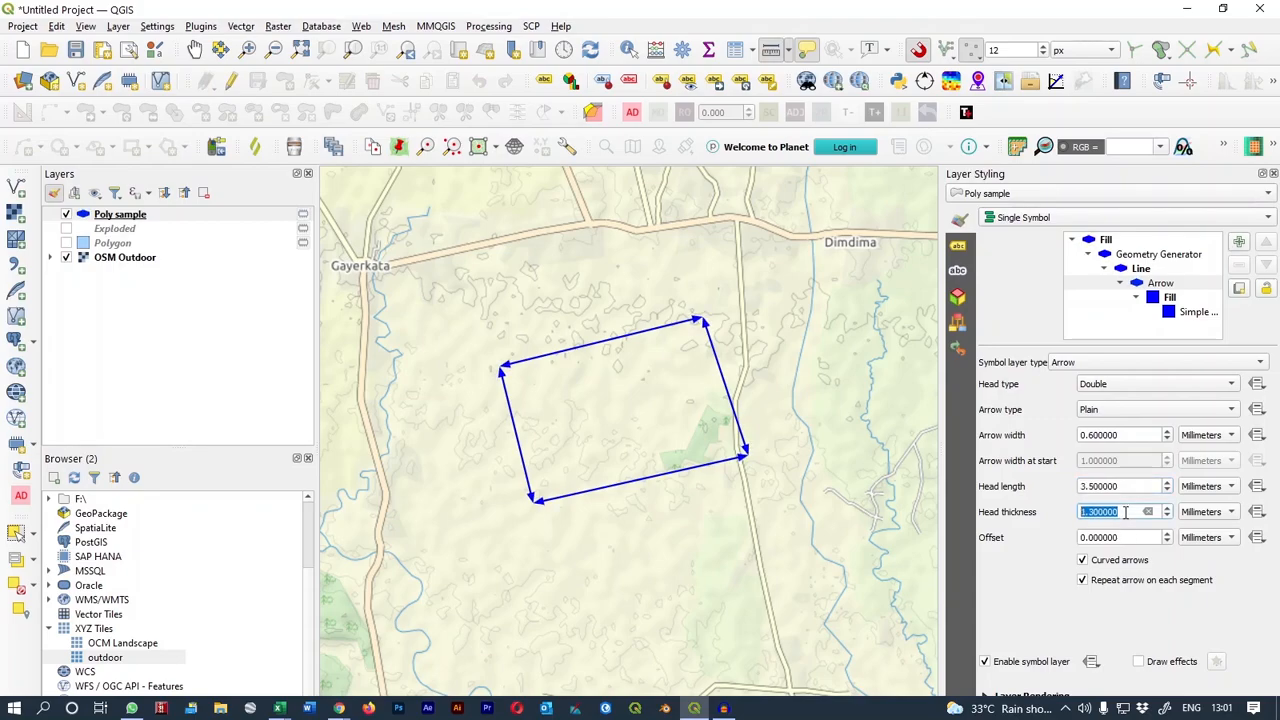
Set the arrow's offset to -2 mm so the arrows sit outside the polygon's sides.
scroll(1125, 512, down, 2)
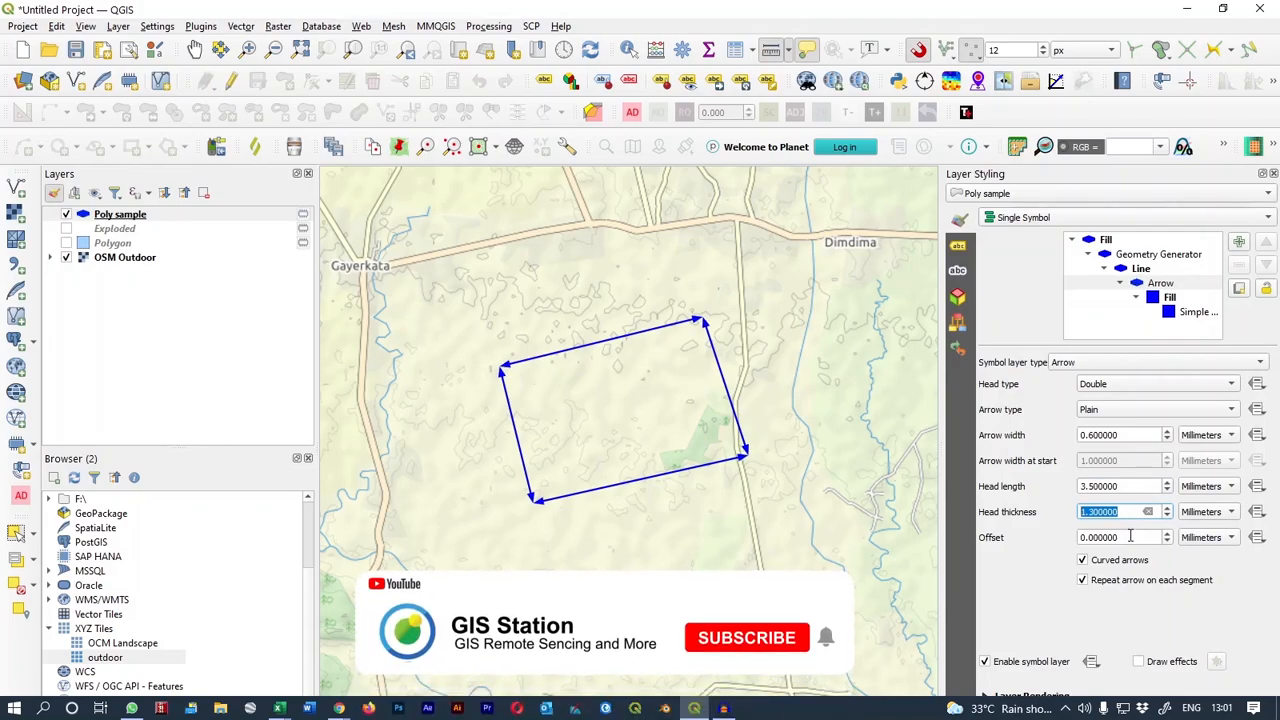
scroll(1130, 537, down, 6)
scroll(1130, 537, down, 6)
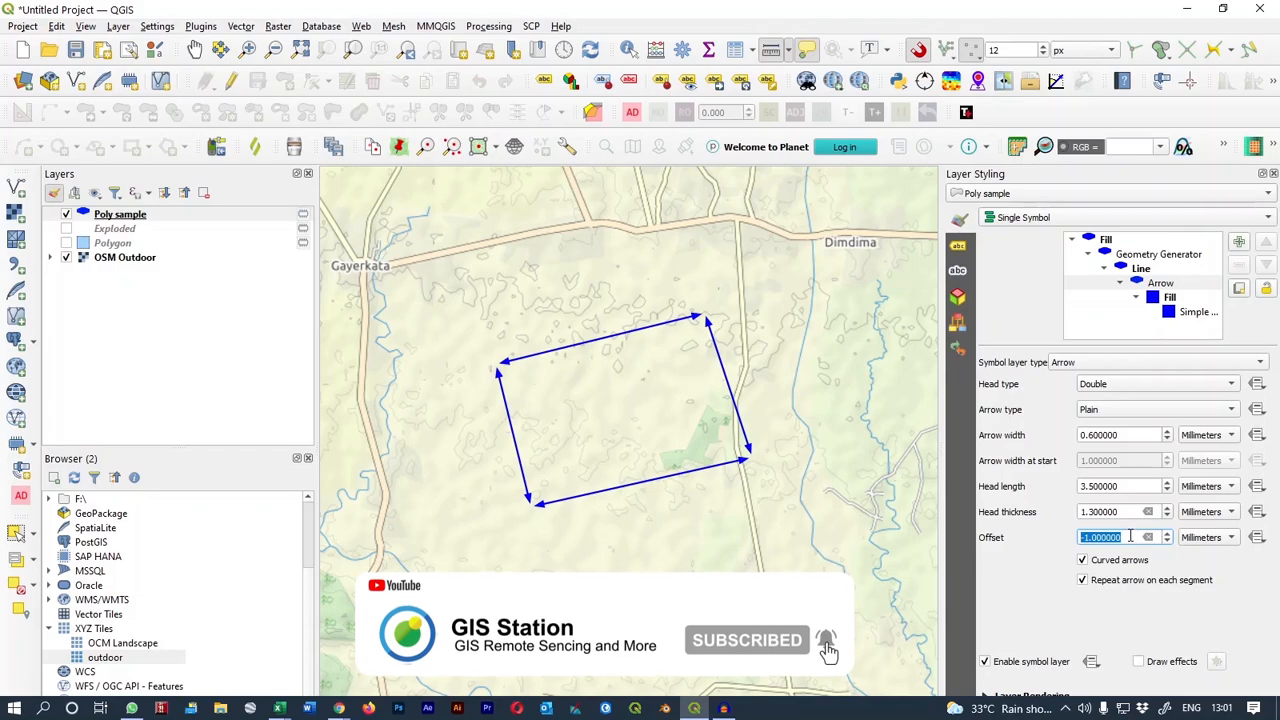
scroll(1129, 537, down, 10)
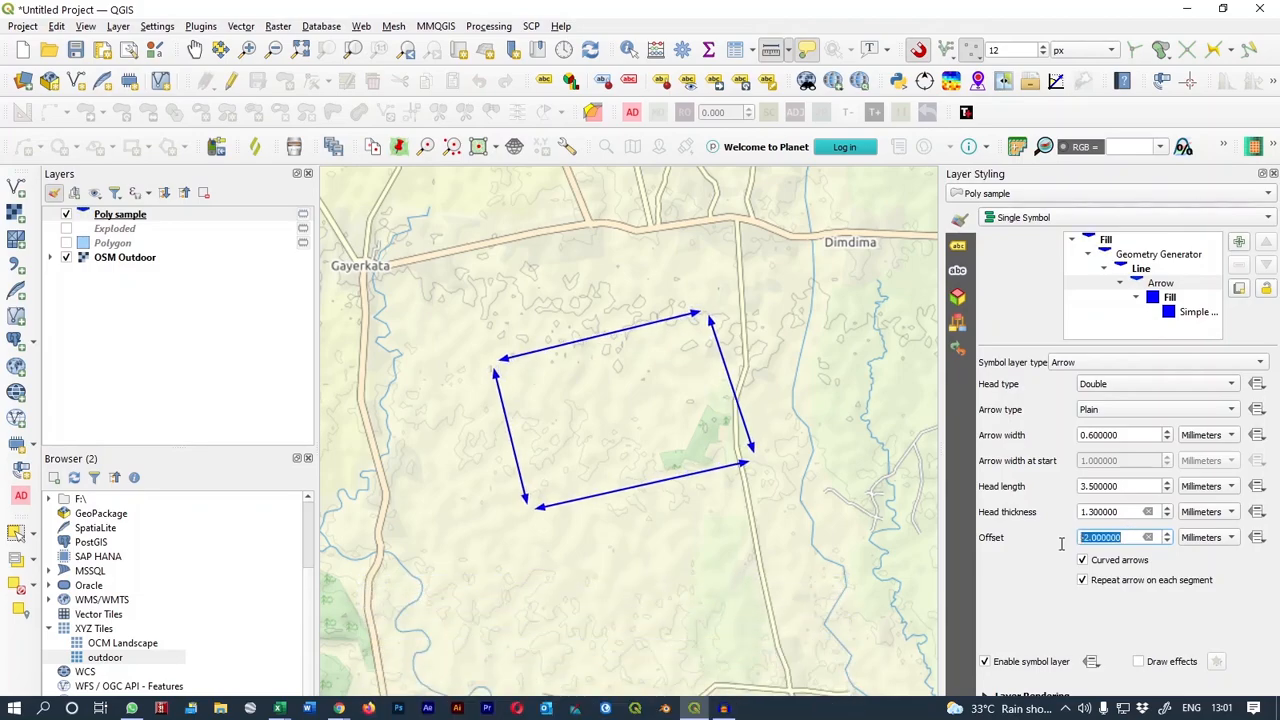
text(2)
key(Return)
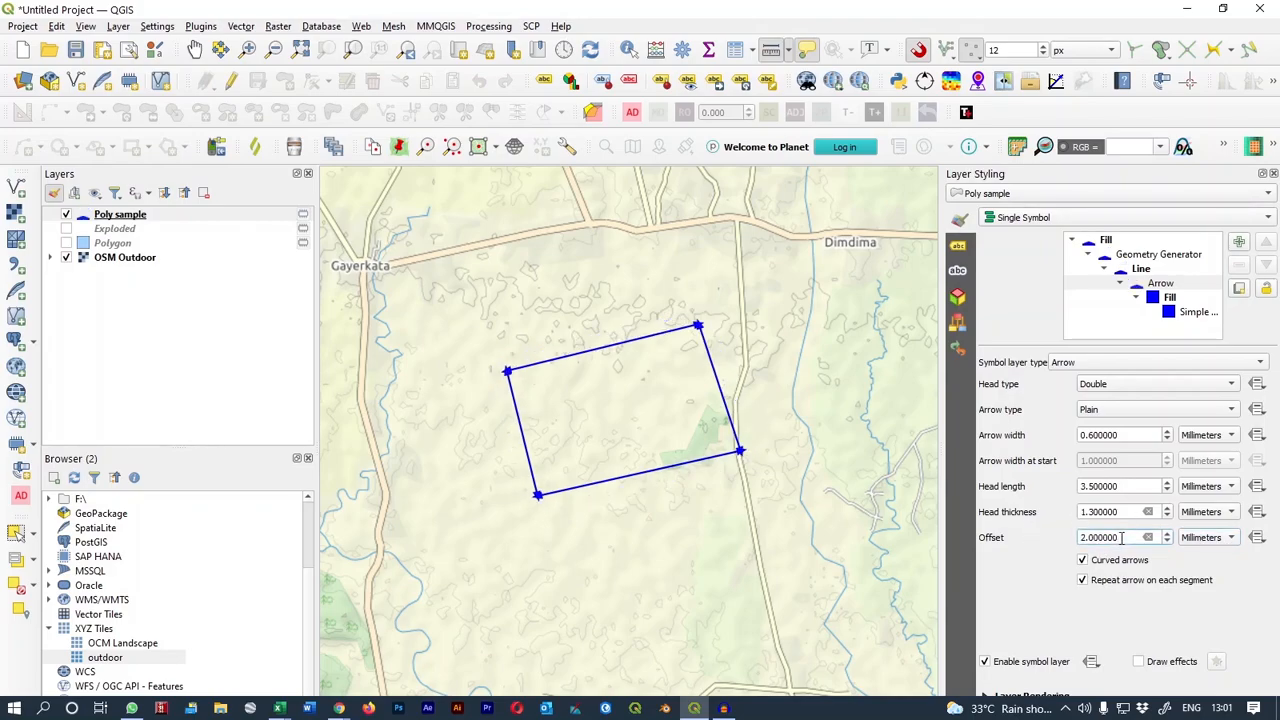
text(-)
key(Return)
drag(774, 386, 760, 400)
Add a Simple Fill symbol layer to the polygon's Fill symbol and move it below the Geometry Generator.
click(1128, 242)
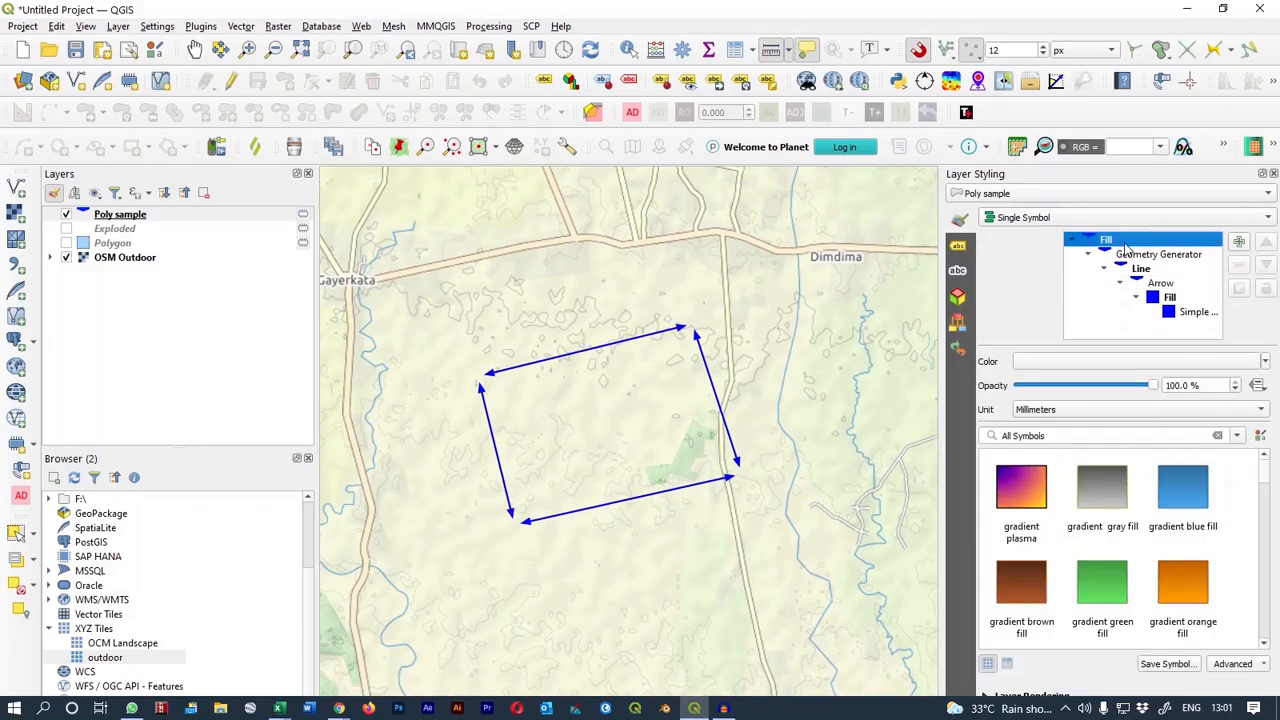
click(1071, 241)
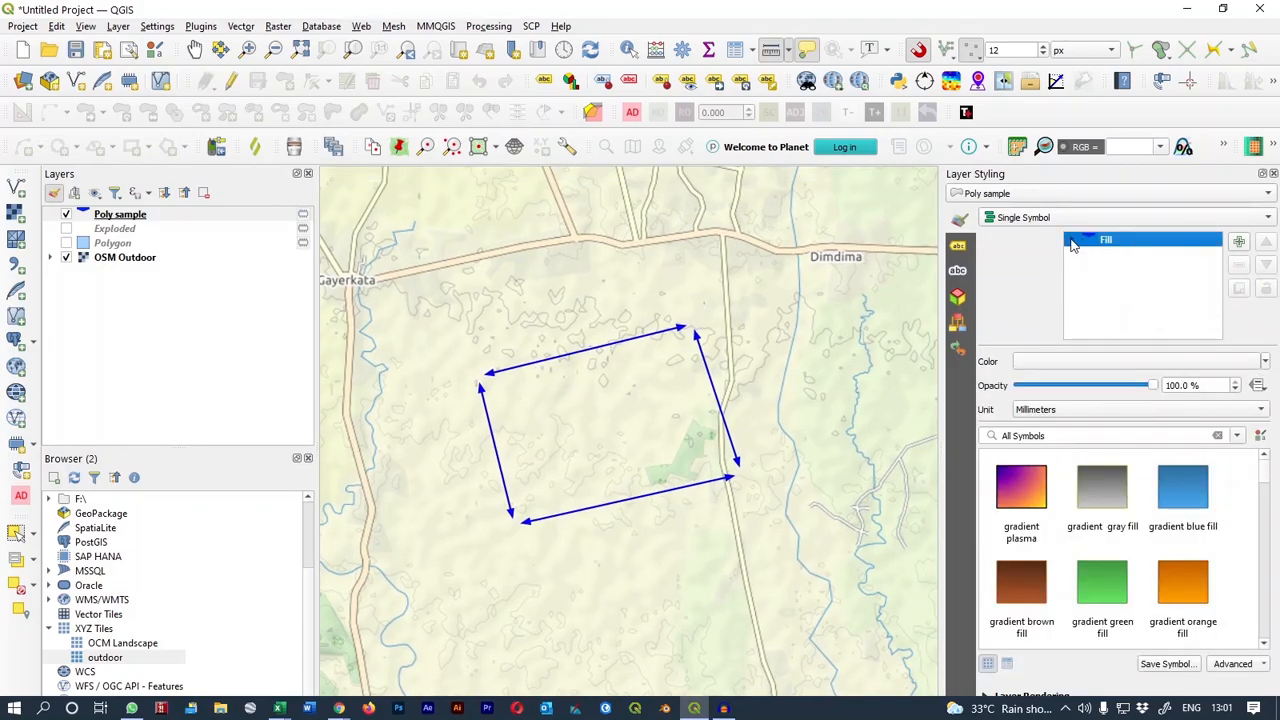
click(1240, 243)
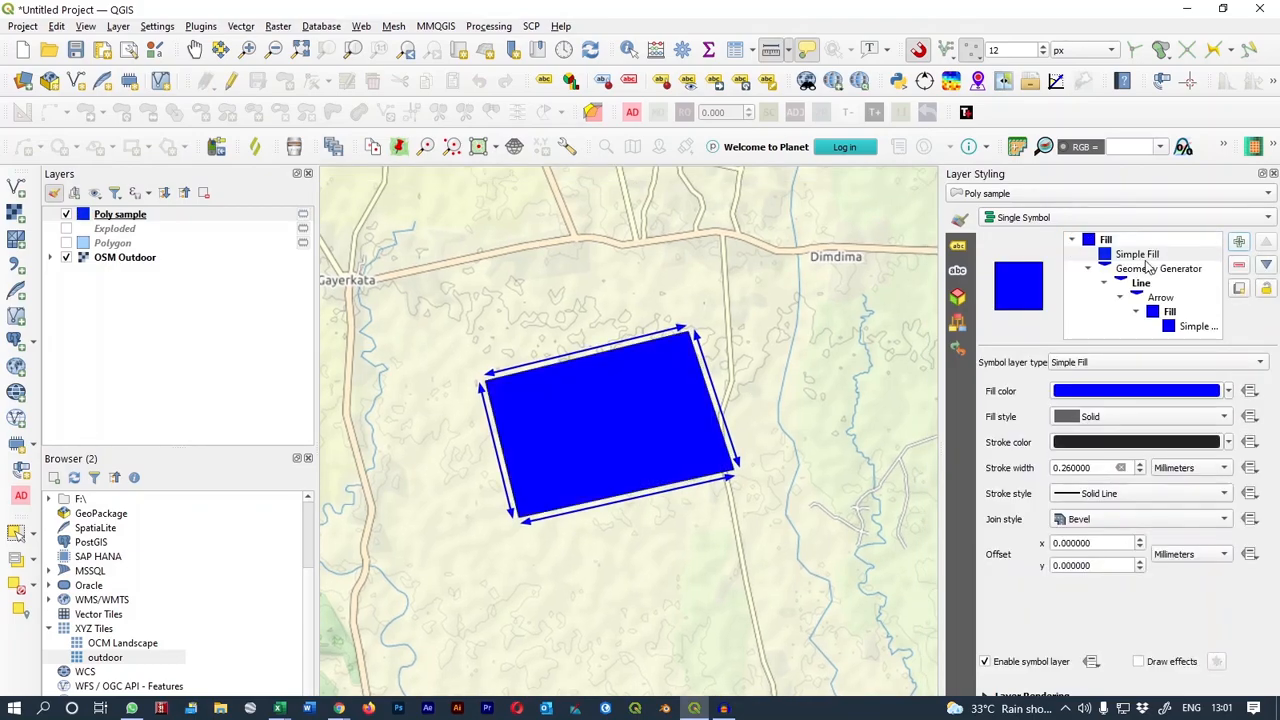
click(1088, 270)
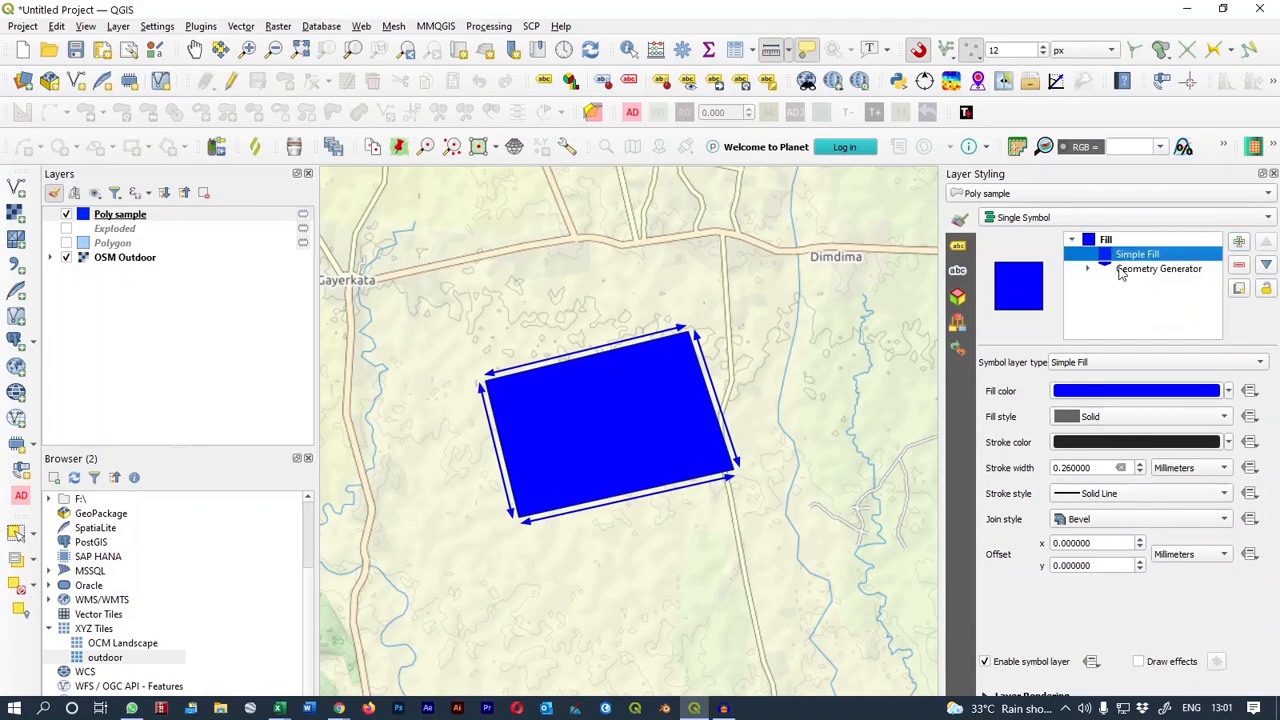
click(1266, 264)
click(1157, 255)
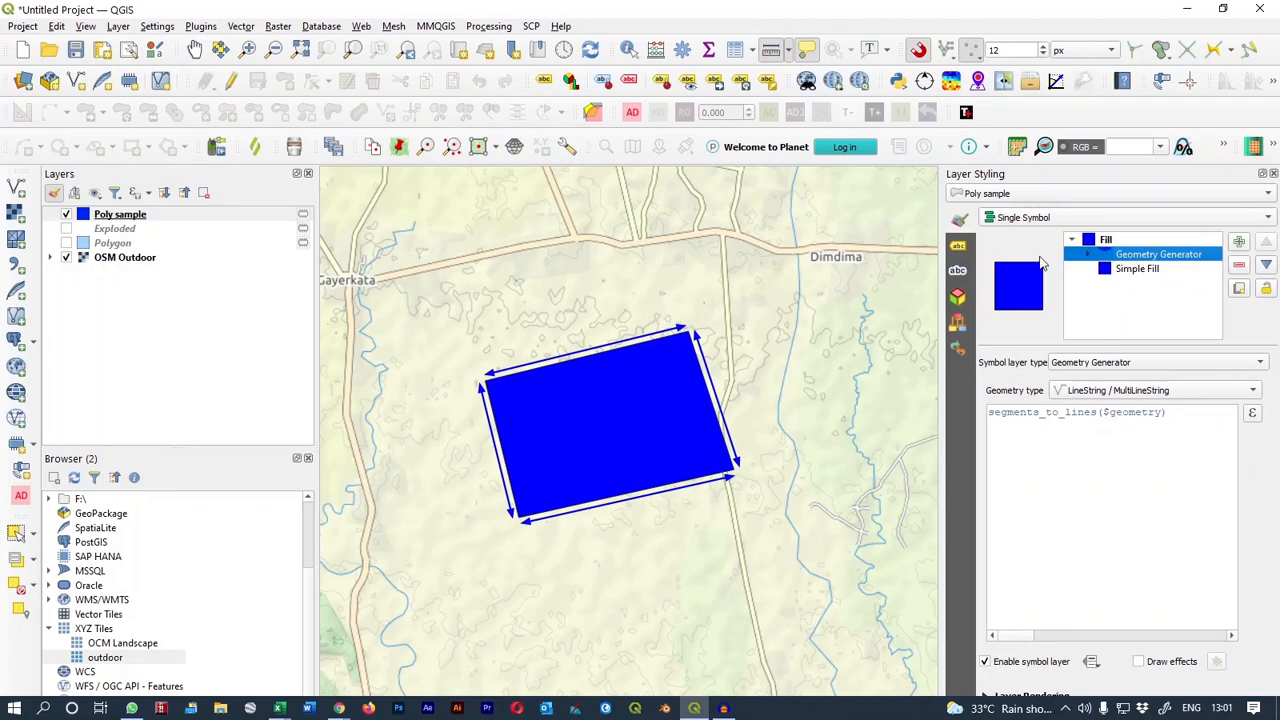
Set the new Simple Fill's fill color to the light violet-blue from the recent colors.
click(1112, 268)
click(1227, 393)
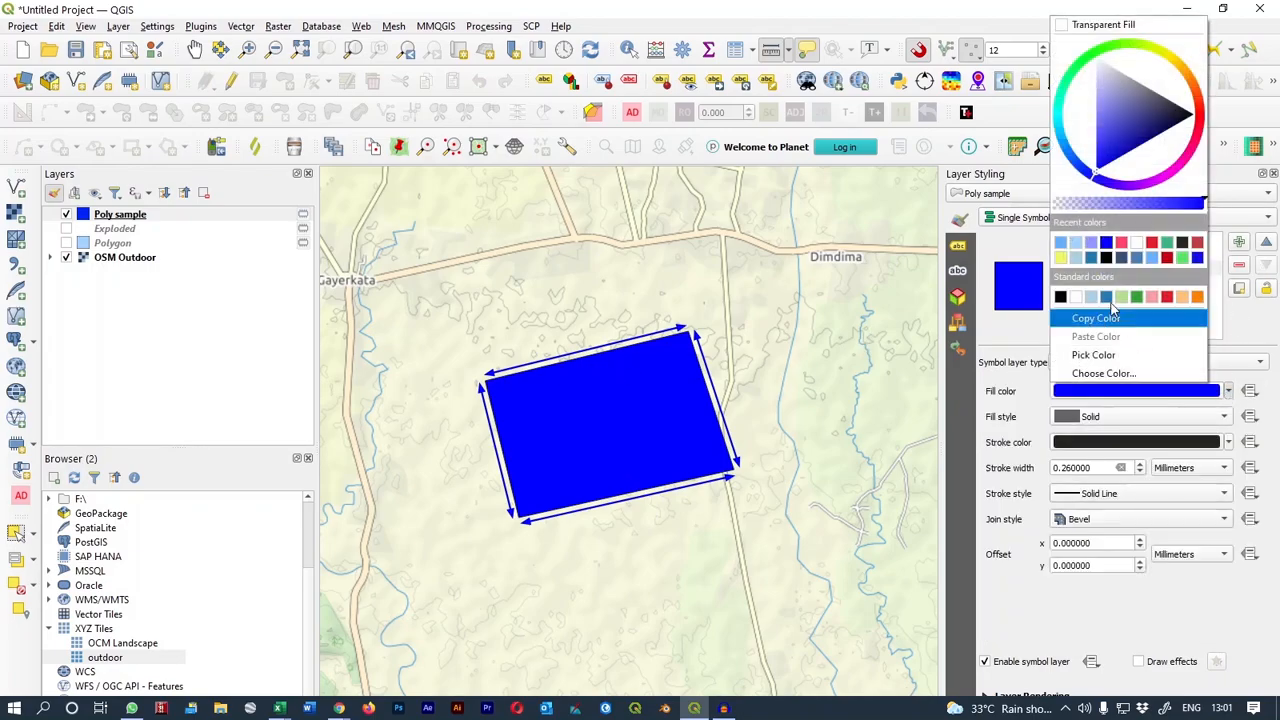
click(1092, 244)
drag(730, 355, 754, 335)
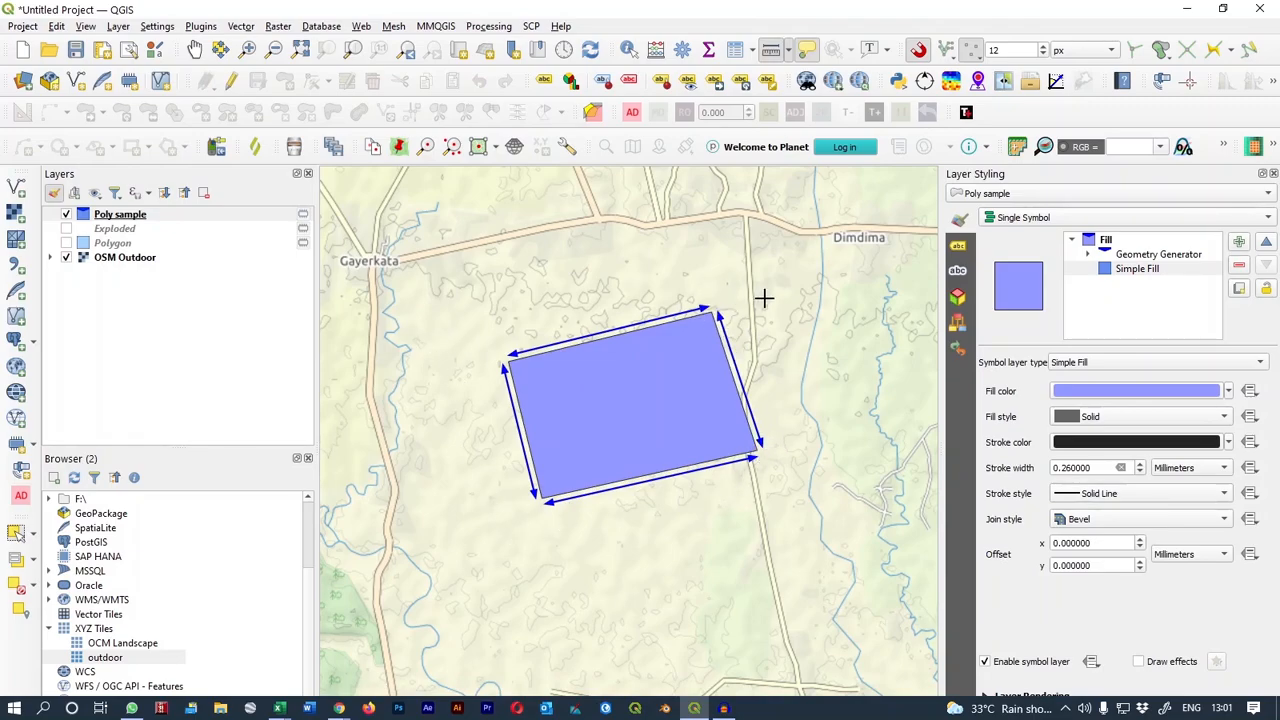
Add a symbol layer to the Geometry Generator's Line, make it a Marker Line and place its markers on every vertex.
click(1133, 256)
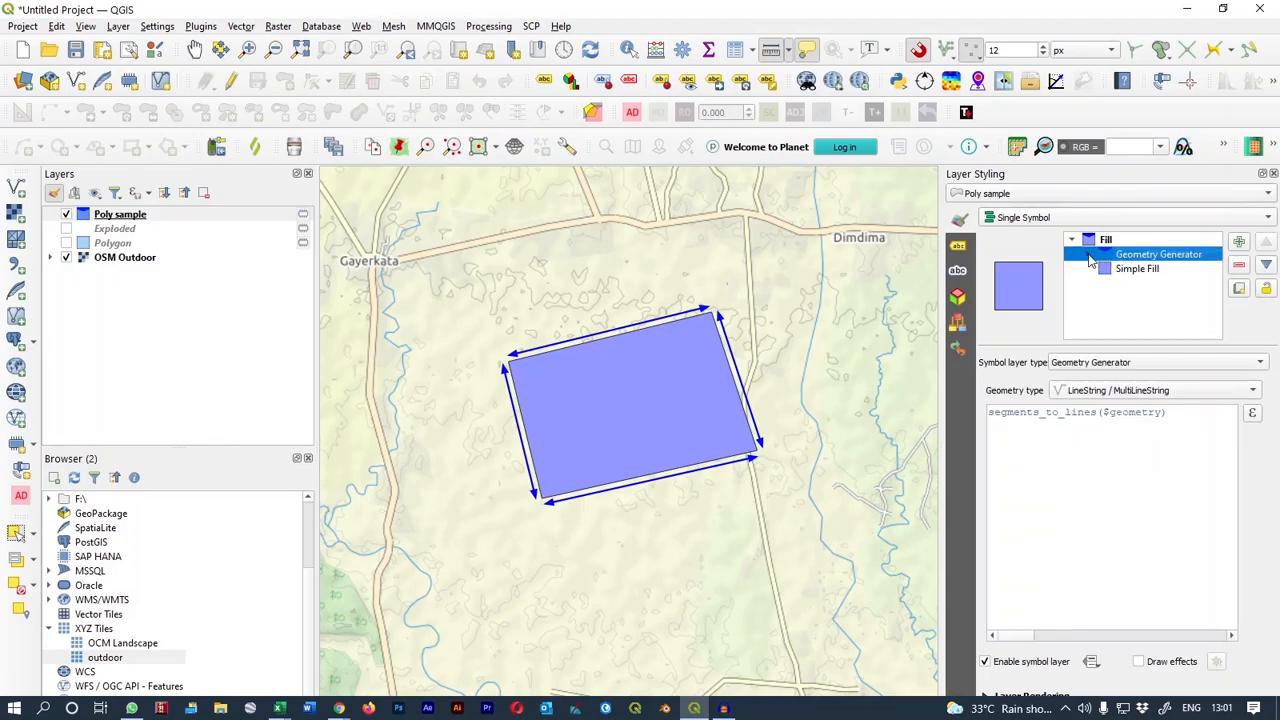
click(1088, 254)
click(1145, 269)
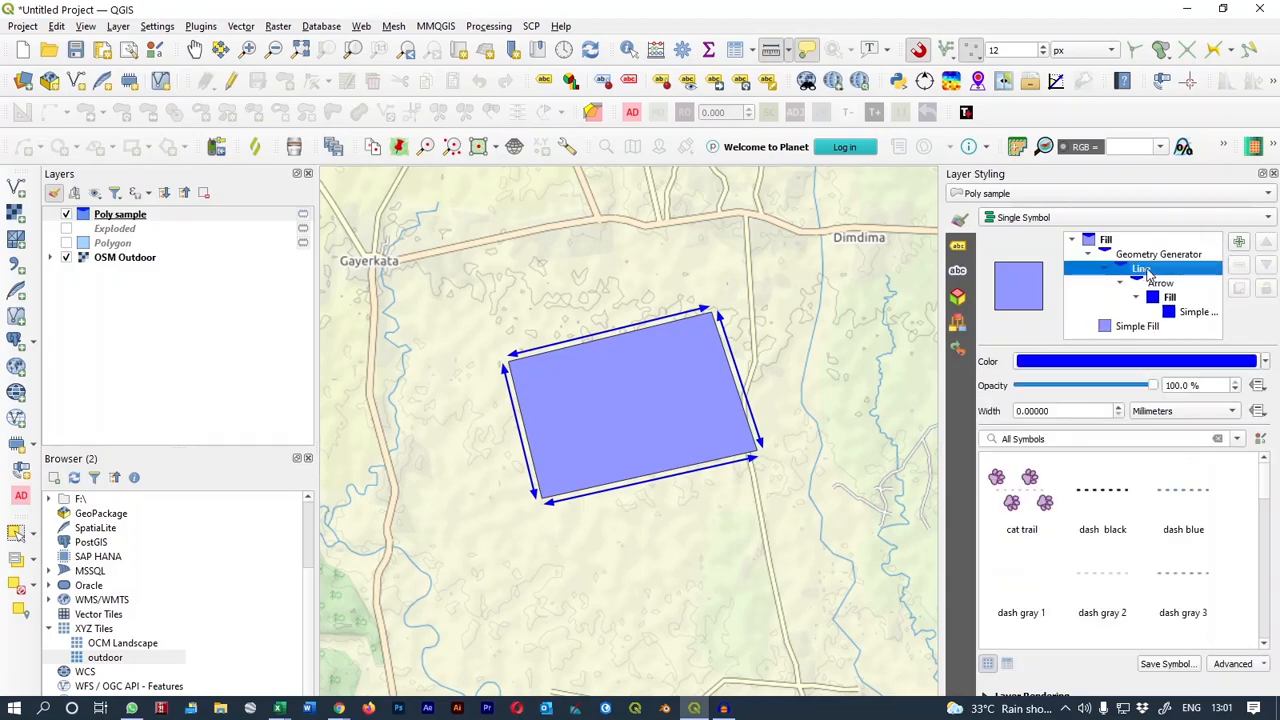
click(1239, 247)
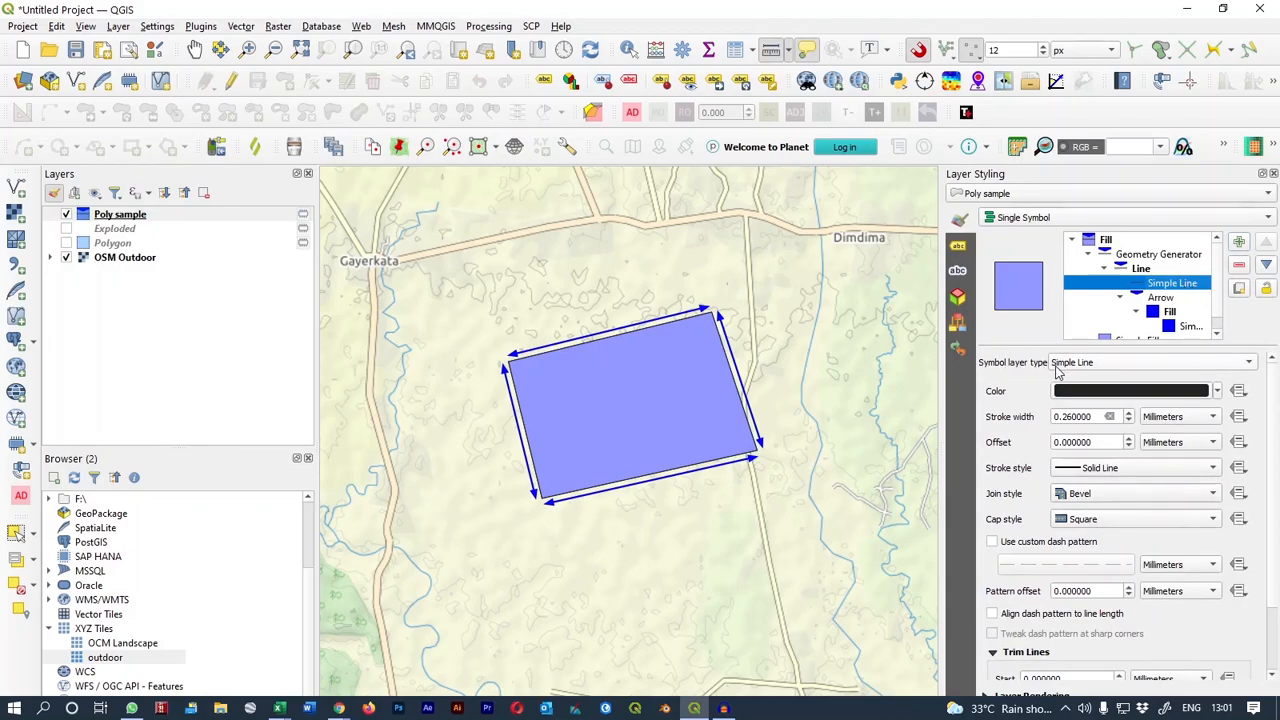
click(1088, 364)
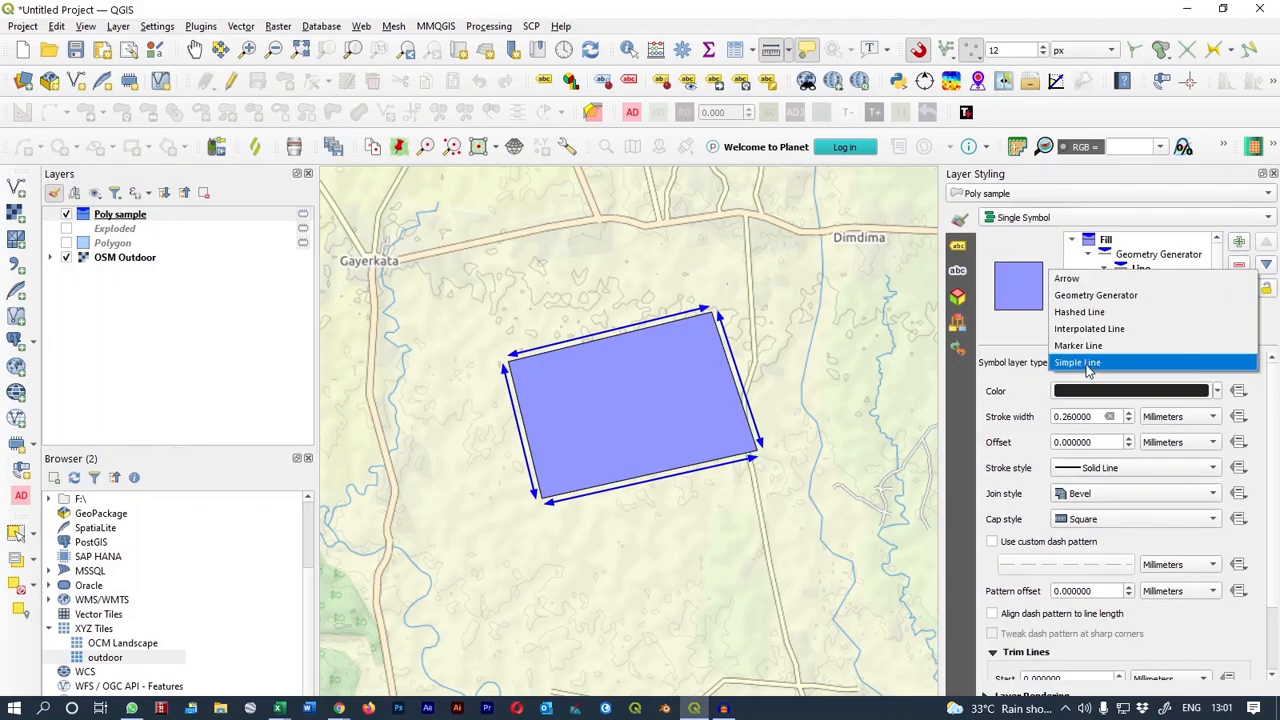
click(1078, 345)
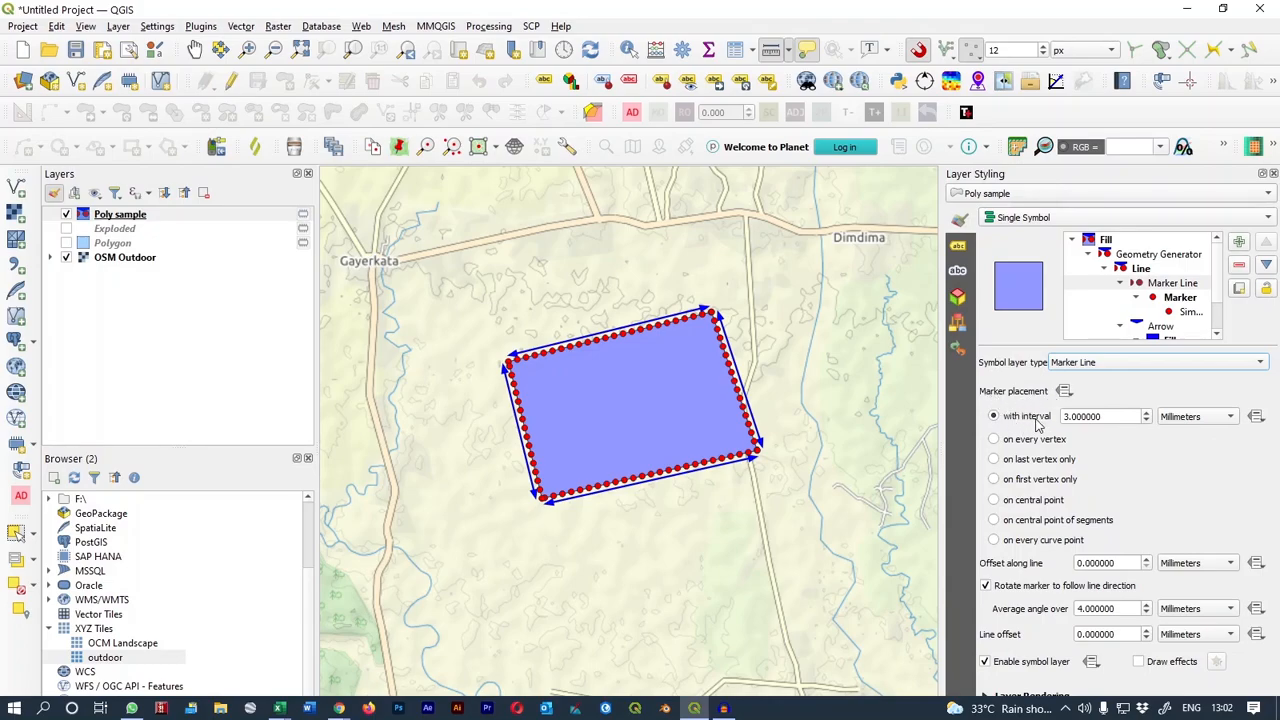
click(994, 440)
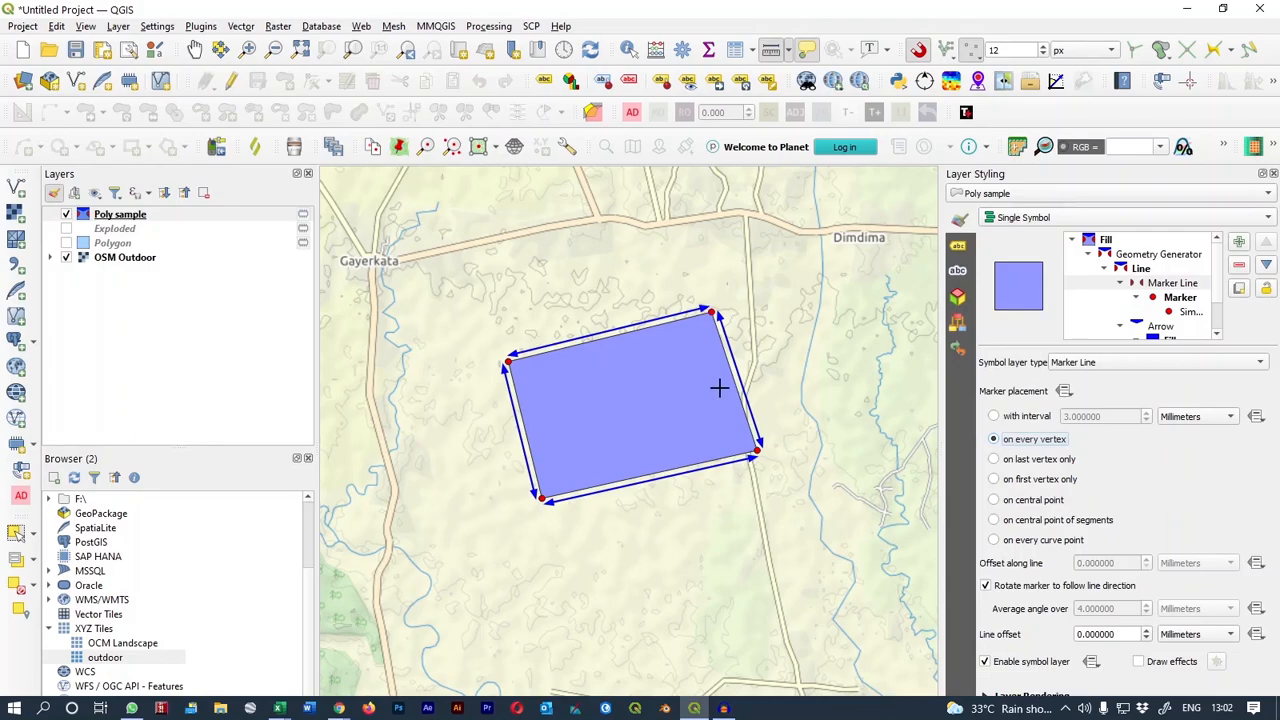
Change the vertex marker to a vertical line shape sized 3.6 mm and set the Marker Line's line offset to -2.4 mm.
click(1188, 314)
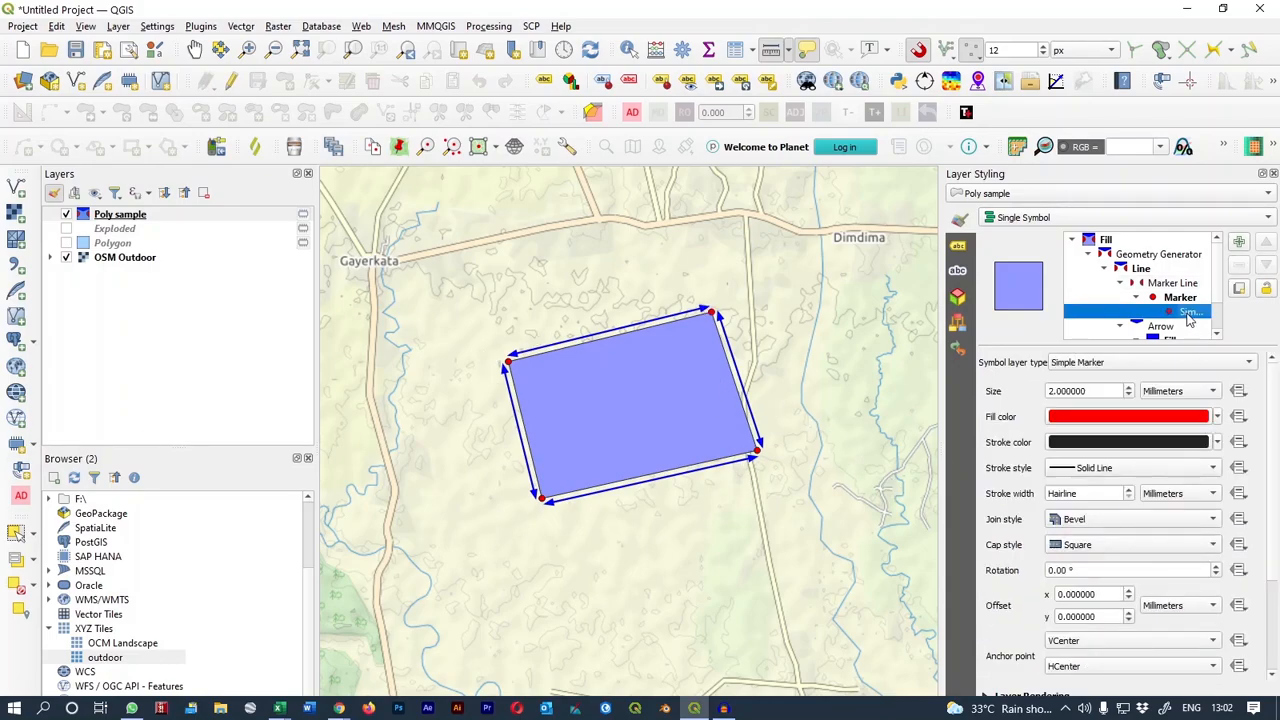
scroll(1276, 437, down, 3)
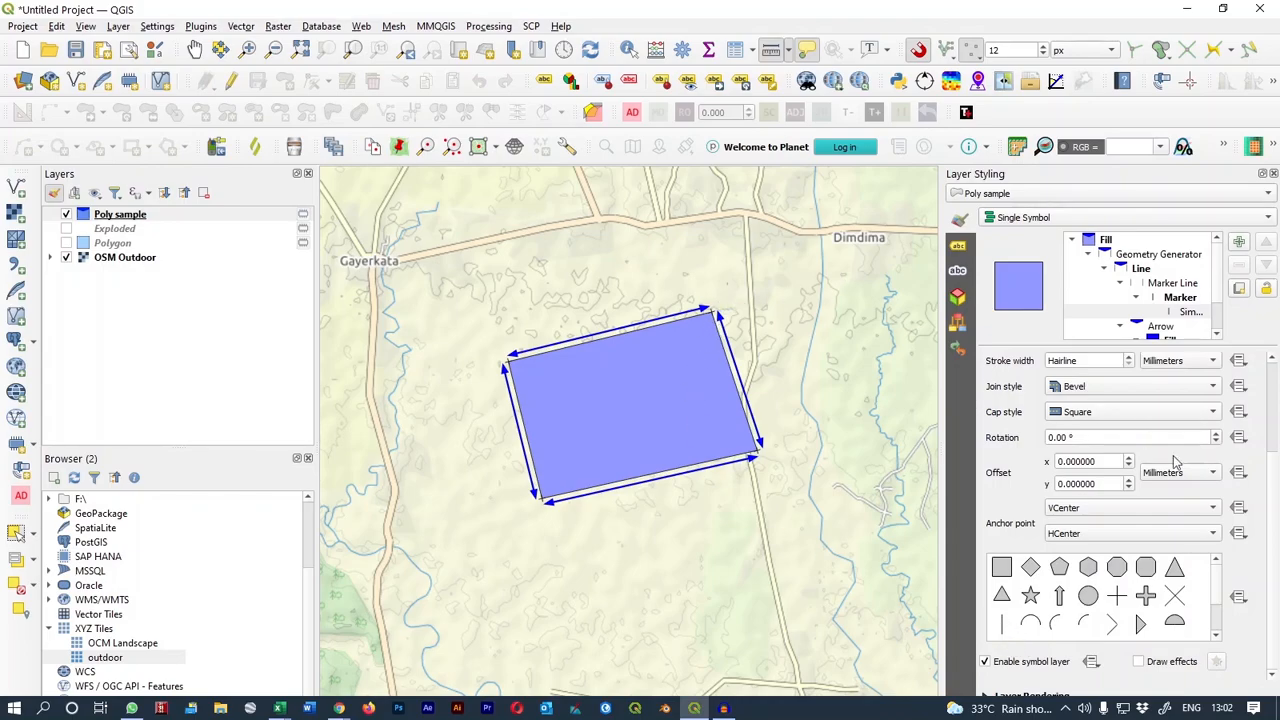
scroll(1099, 400, up, 3)
click(1101, 390)
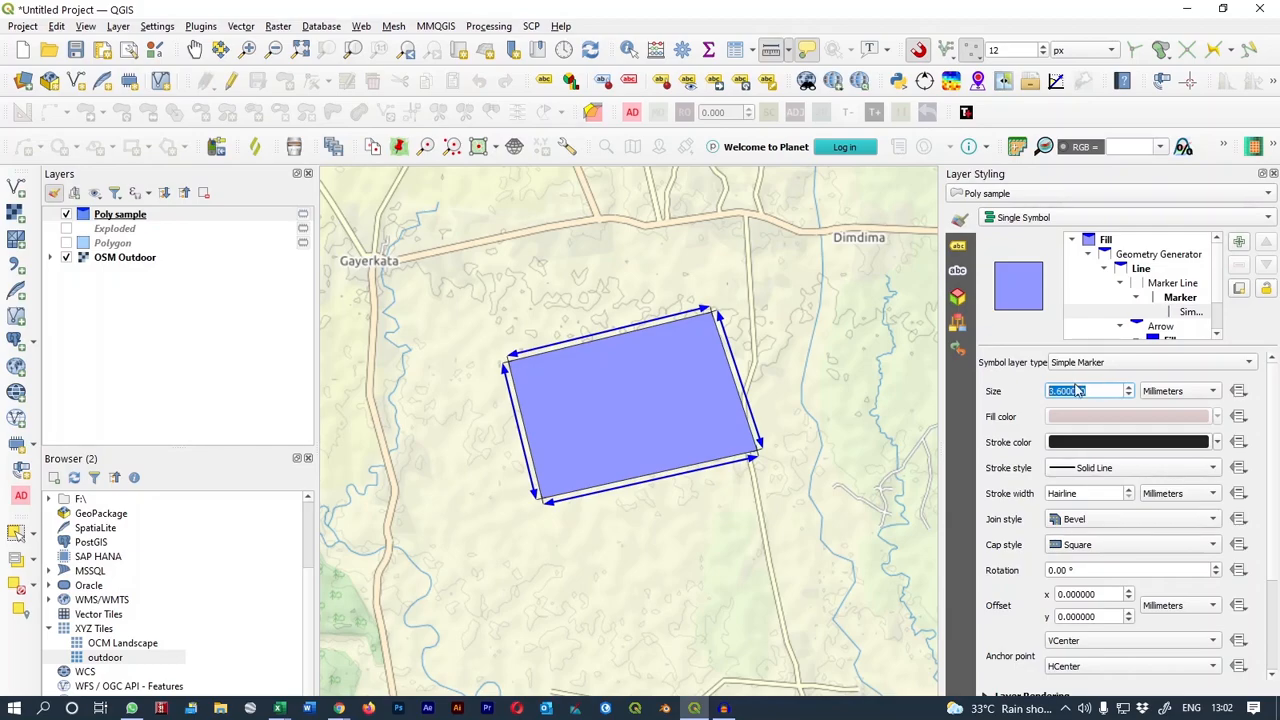
click(1170, 285)
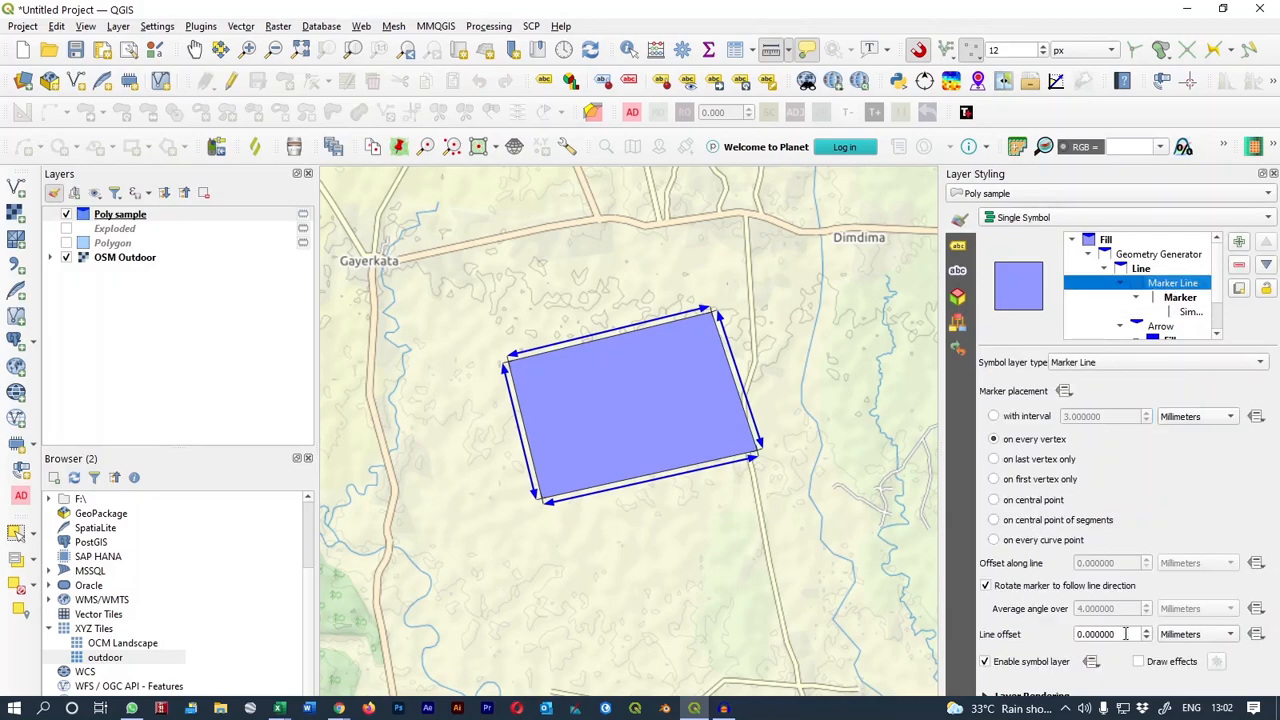
scroll(1126, 636, down, 3)
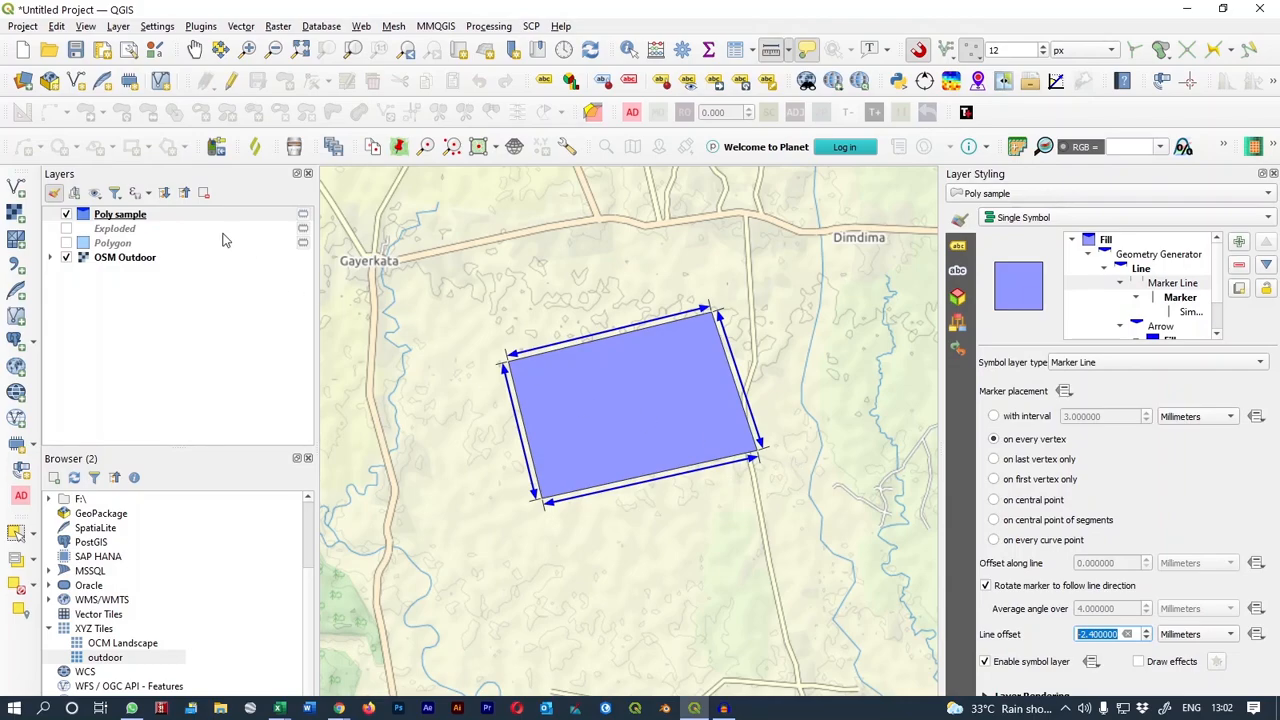
Edit the Poly sample layer with the Vertex Tool, adding vertices pulled outward from the upper and right sides and inward from the lower side.
click(150, 216)
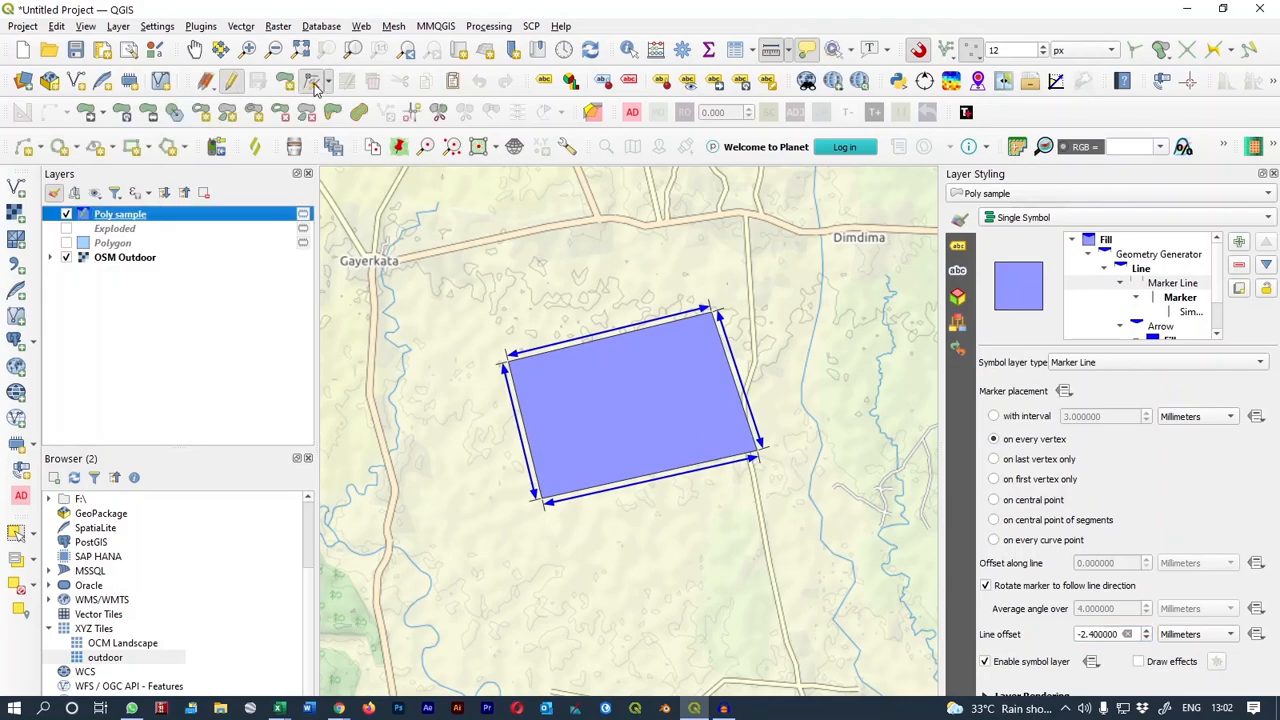
click(314, 83)
drag(612, 338, 597, 279)
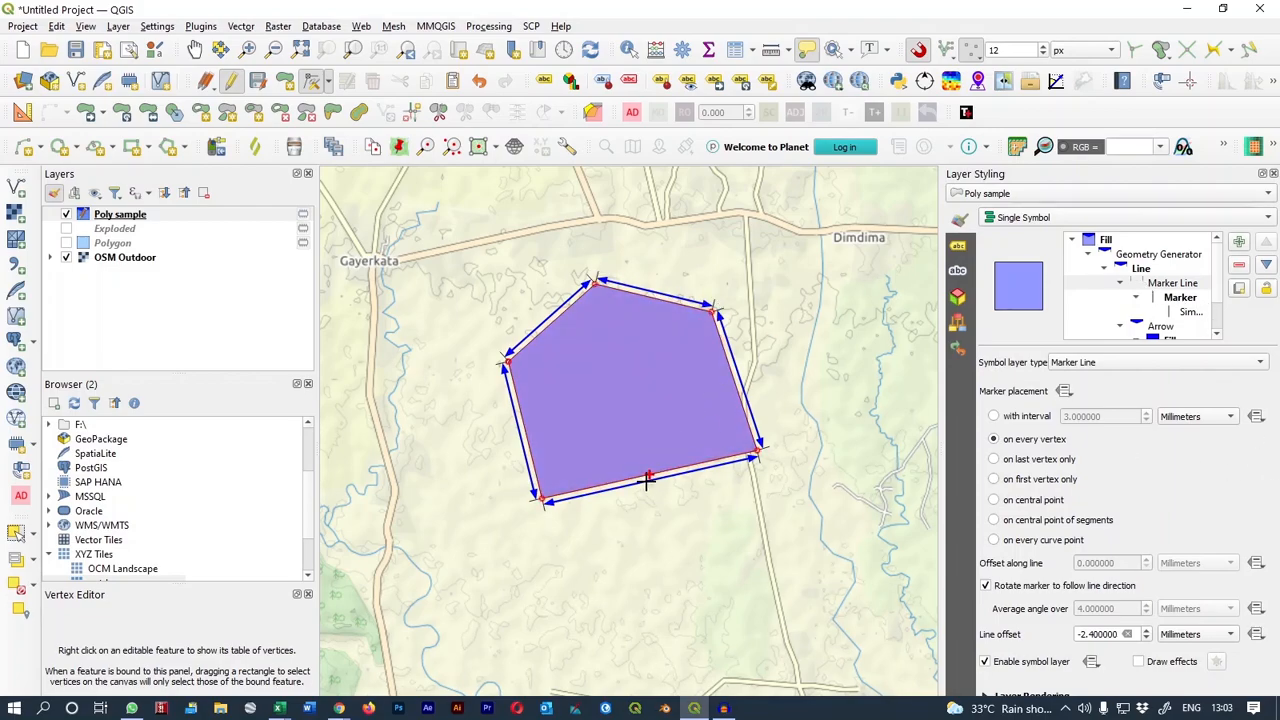
click(647, 474)
click(645, 437)
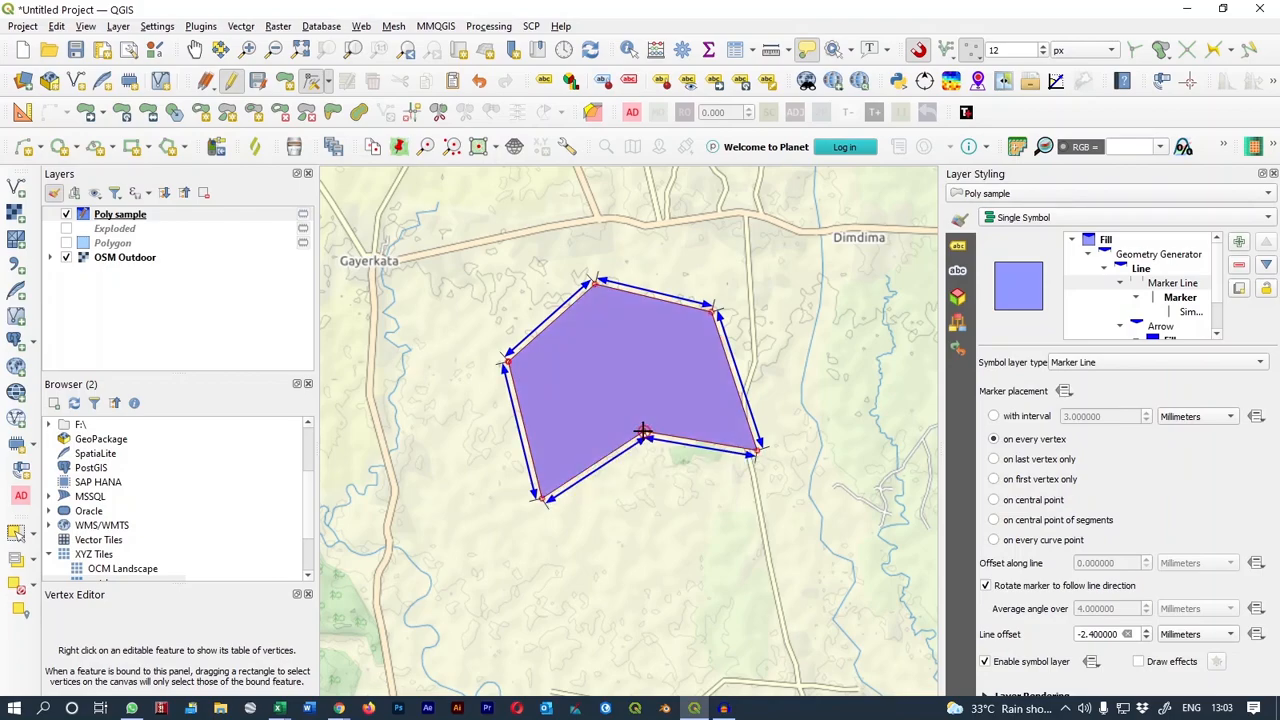
click(730, 383)
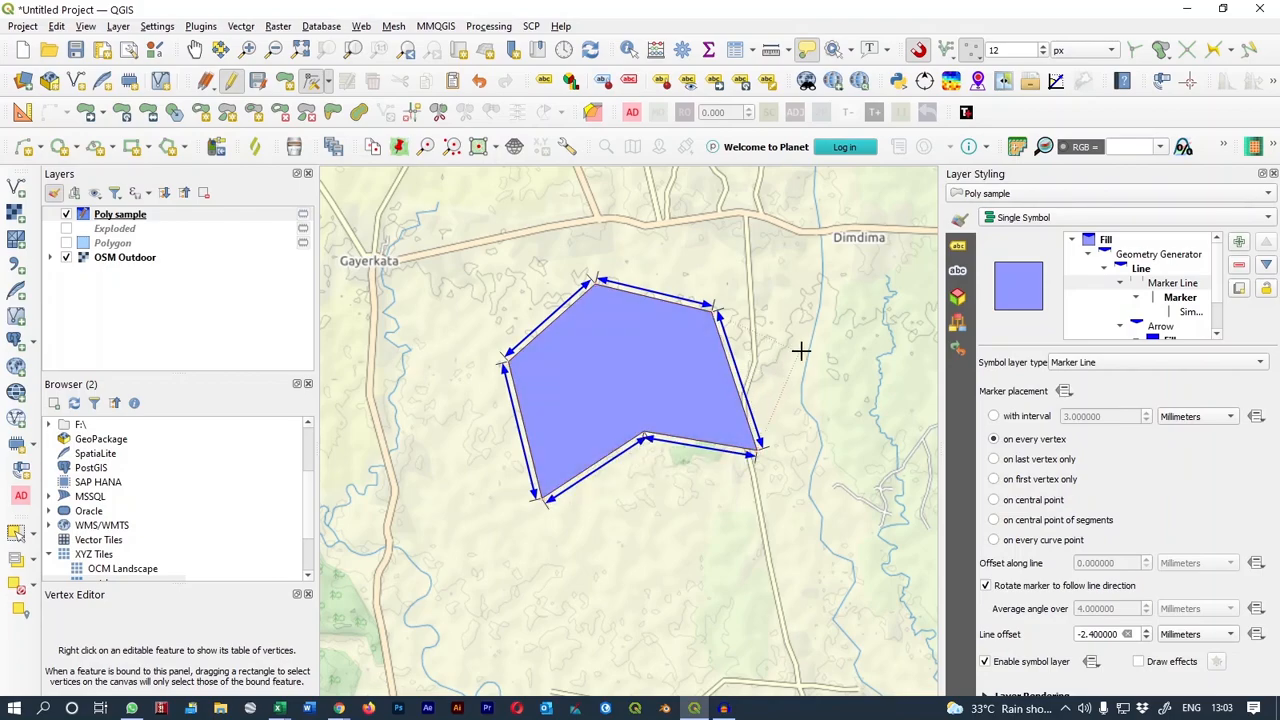
click(814, 345)
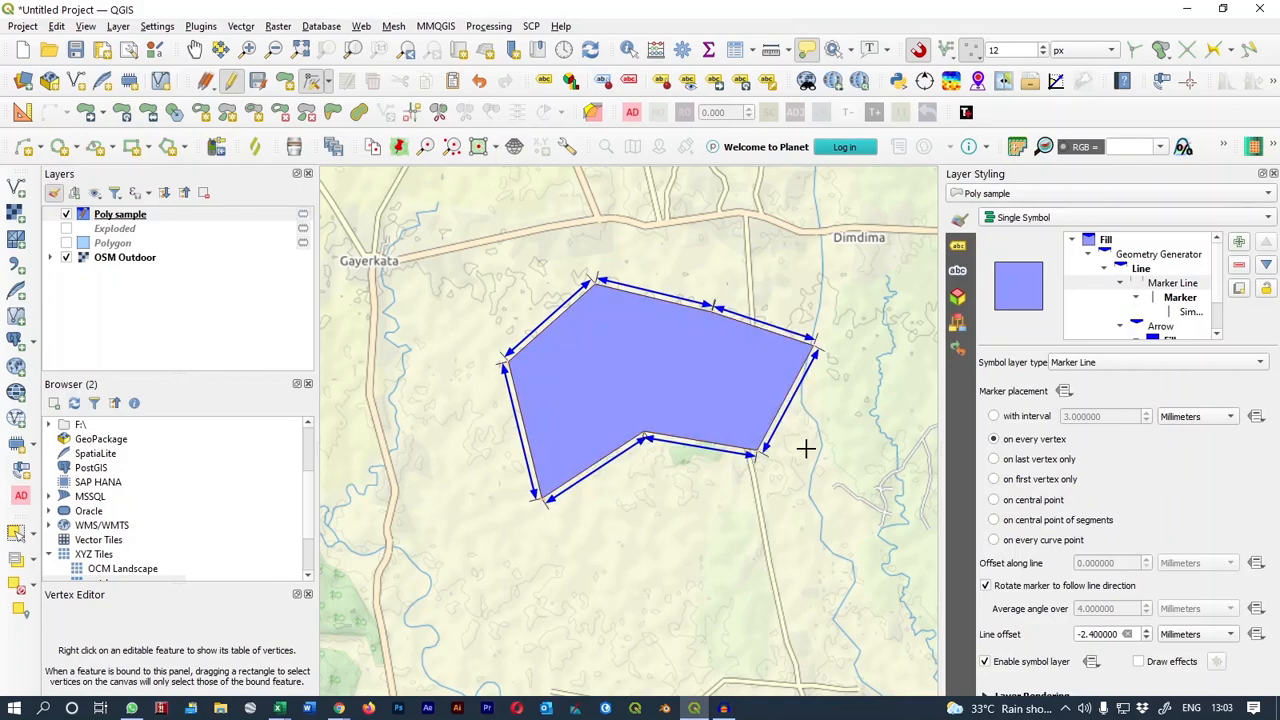
Delete the three added vertices to restore the four-sided polygon.
click(814, 345)
key(Delete)
click(593, 281)
key(Delete)
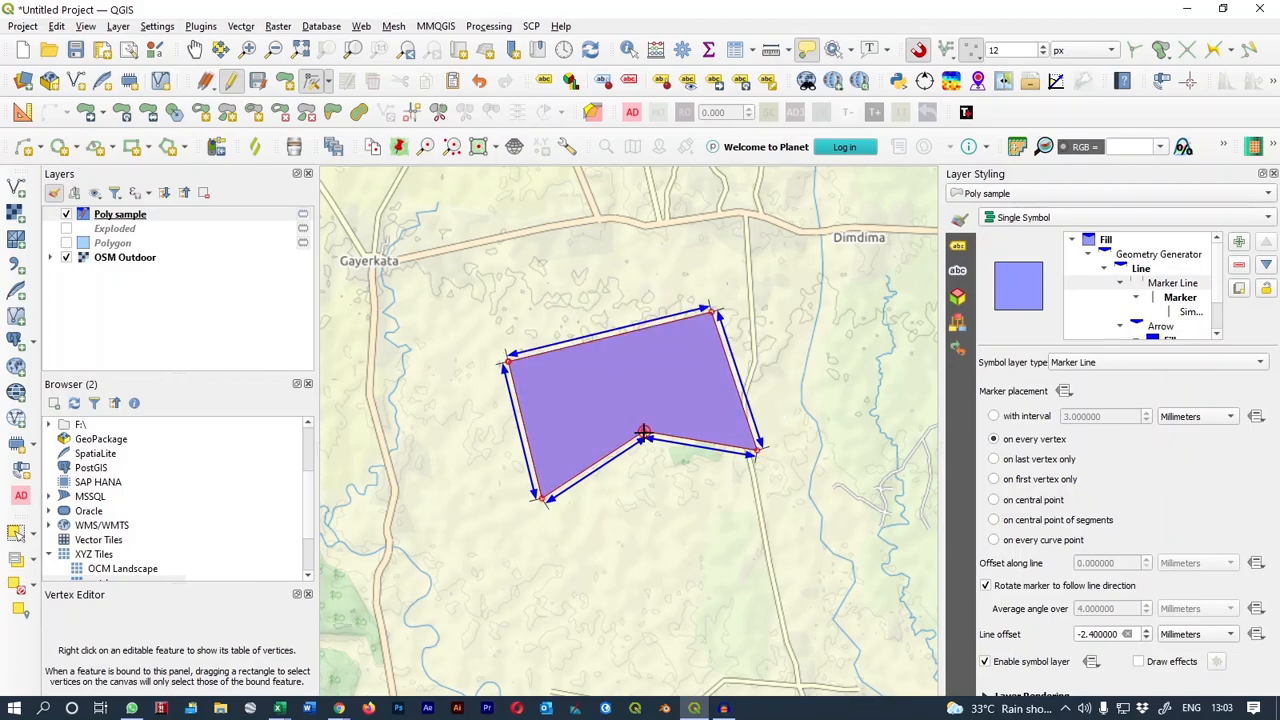
click(643, 432)
key(Delete)
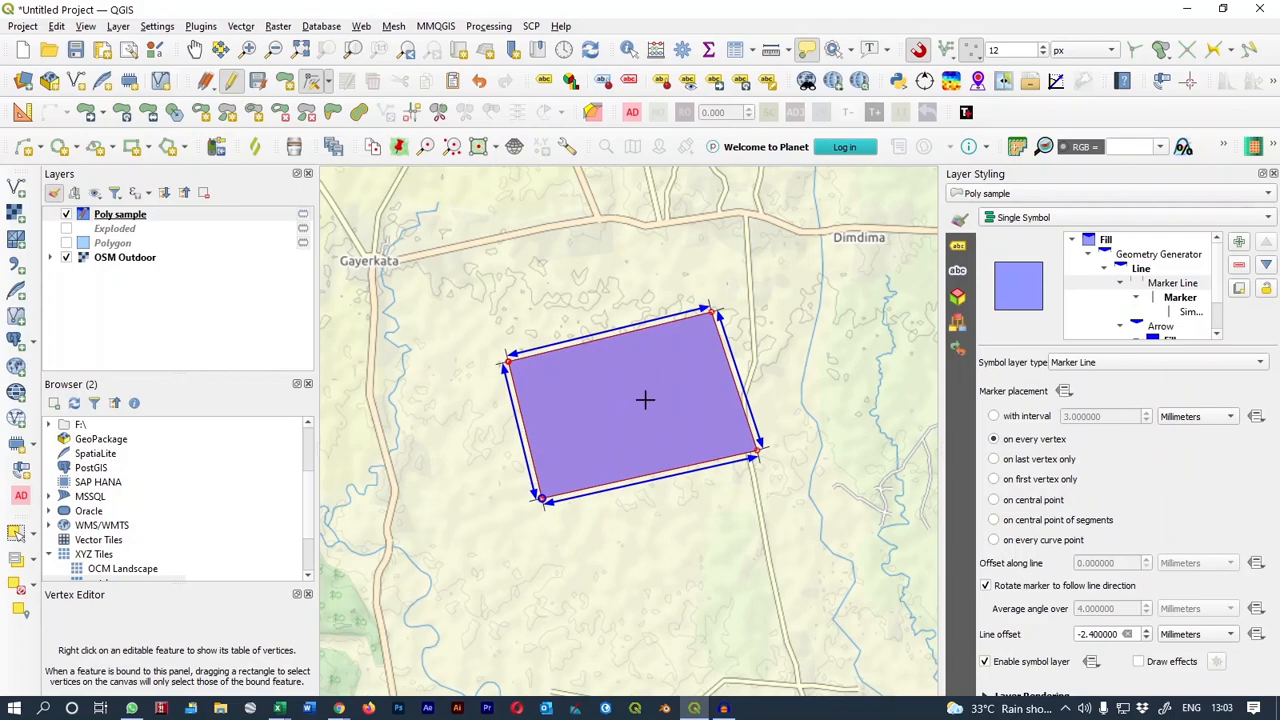
Stop editing the Poly sample layer and reactivate the Measure Line tool.
click(231, 82)
click(606, 363)
key(ctrl+shift+m)
click(484, 338)
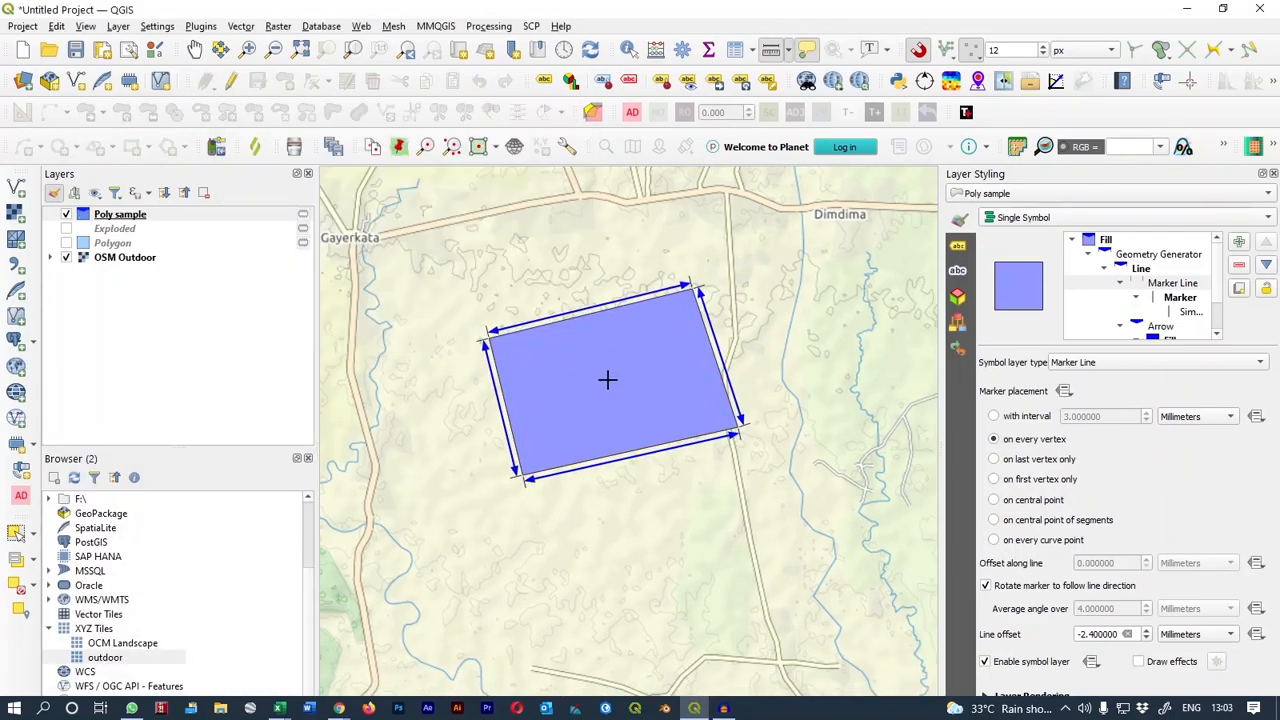
drag(600, 371, 623, 369)
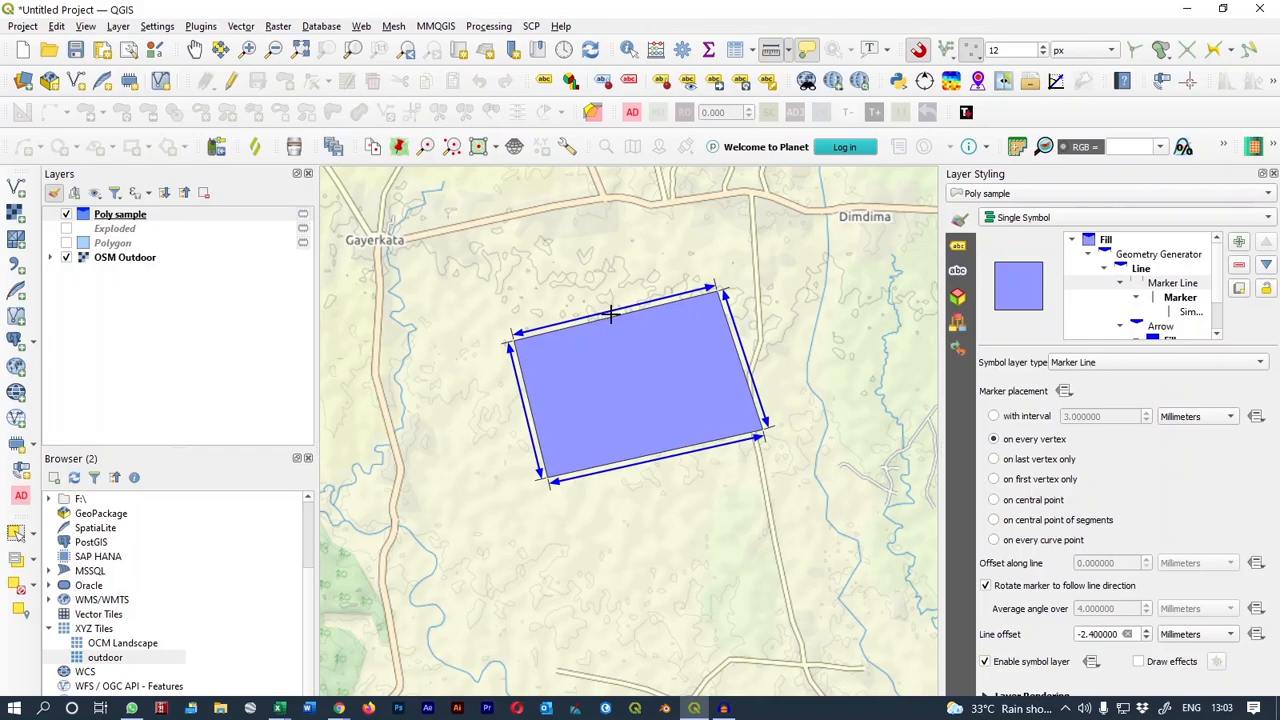
drag(644, 389, 590, 408)
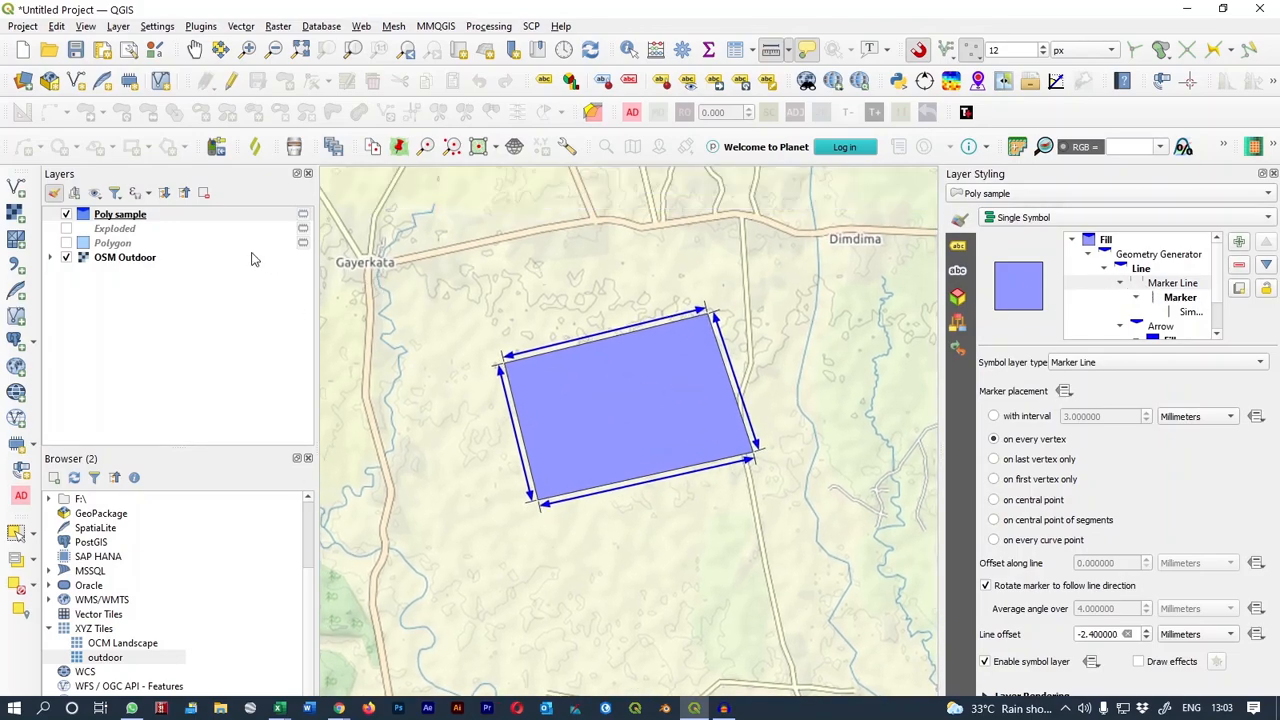
Convert the Poly sample layer into a temporary line layer with the Polygons to Lines processing tool.
click(140, 219)
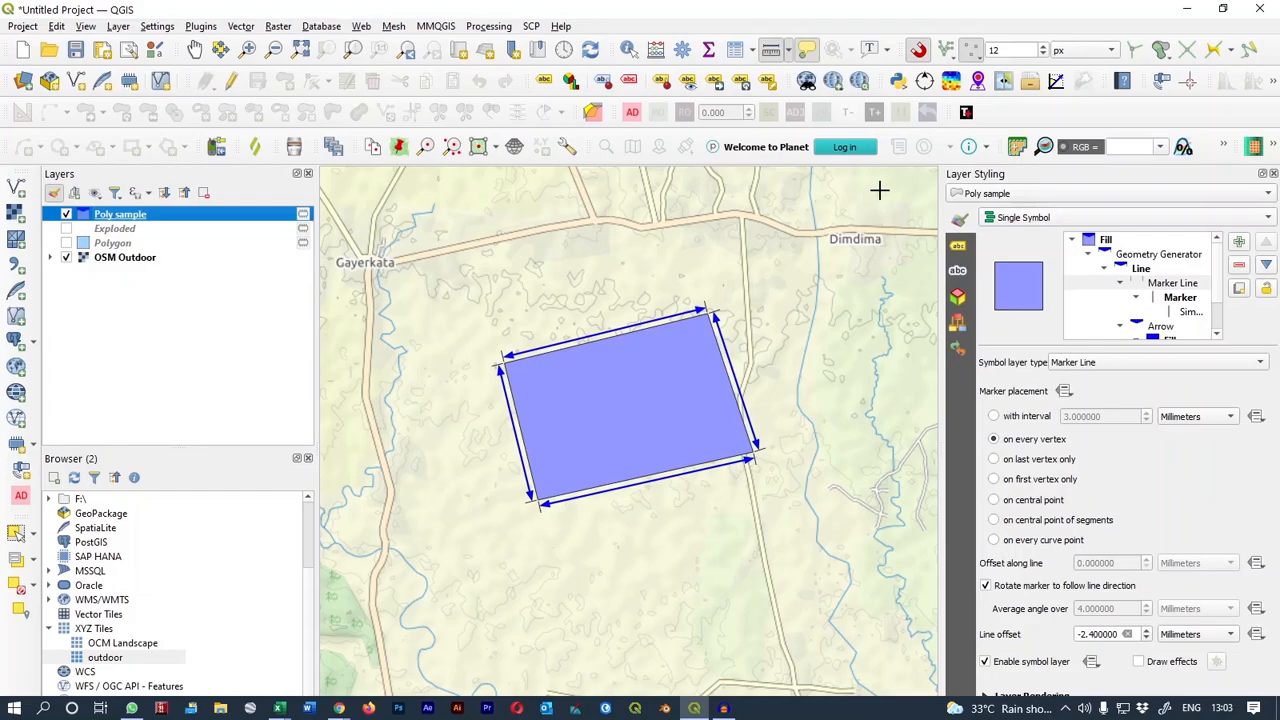
key(ctrl+alt+t)
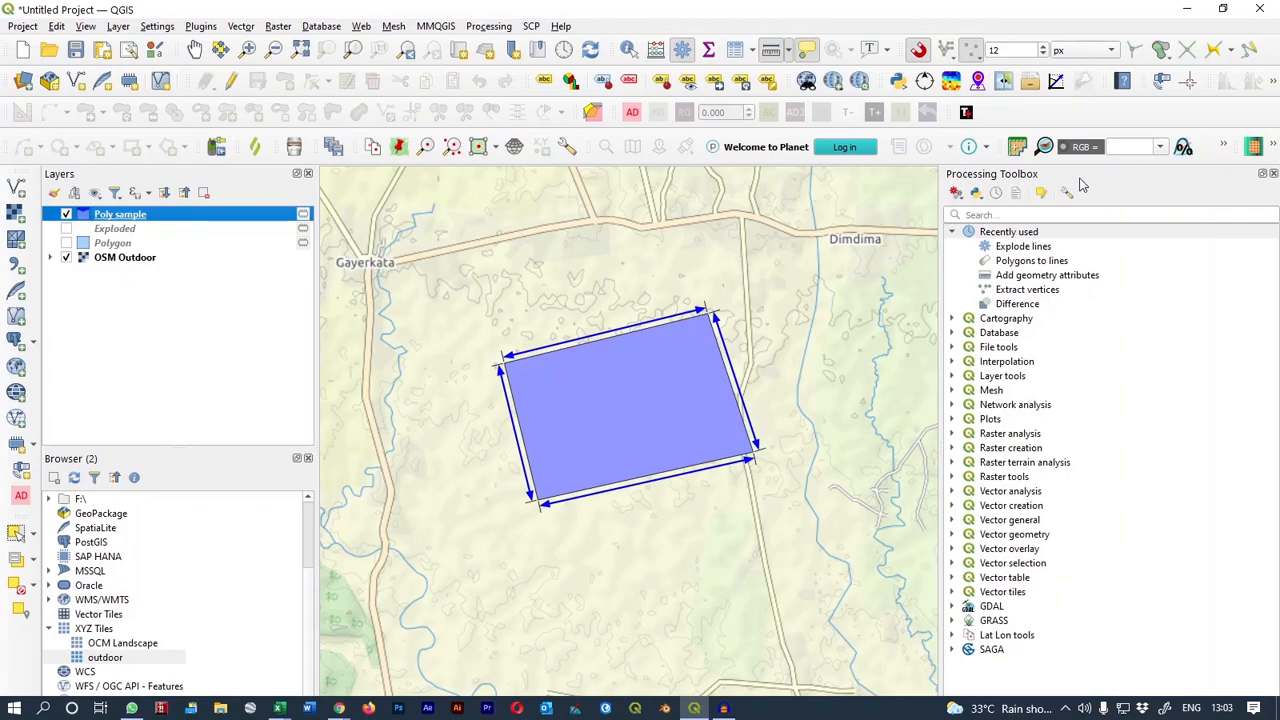
click(1016, 214)
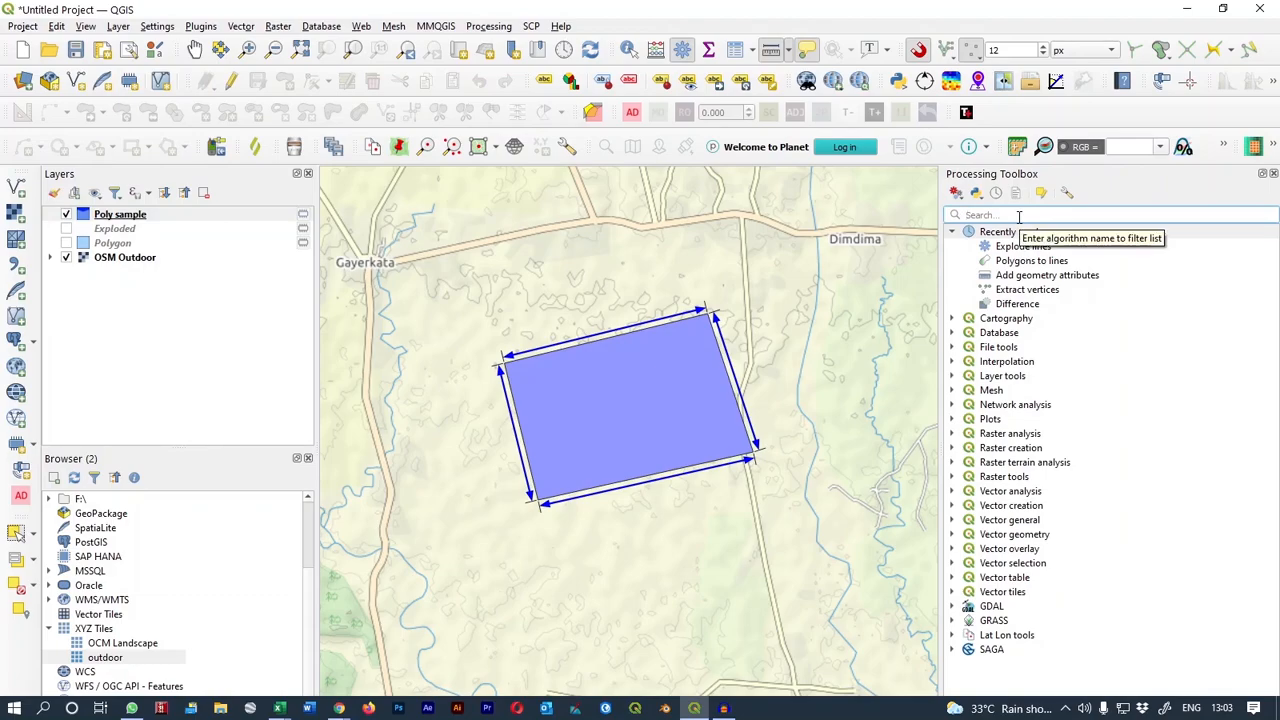
text(to line)
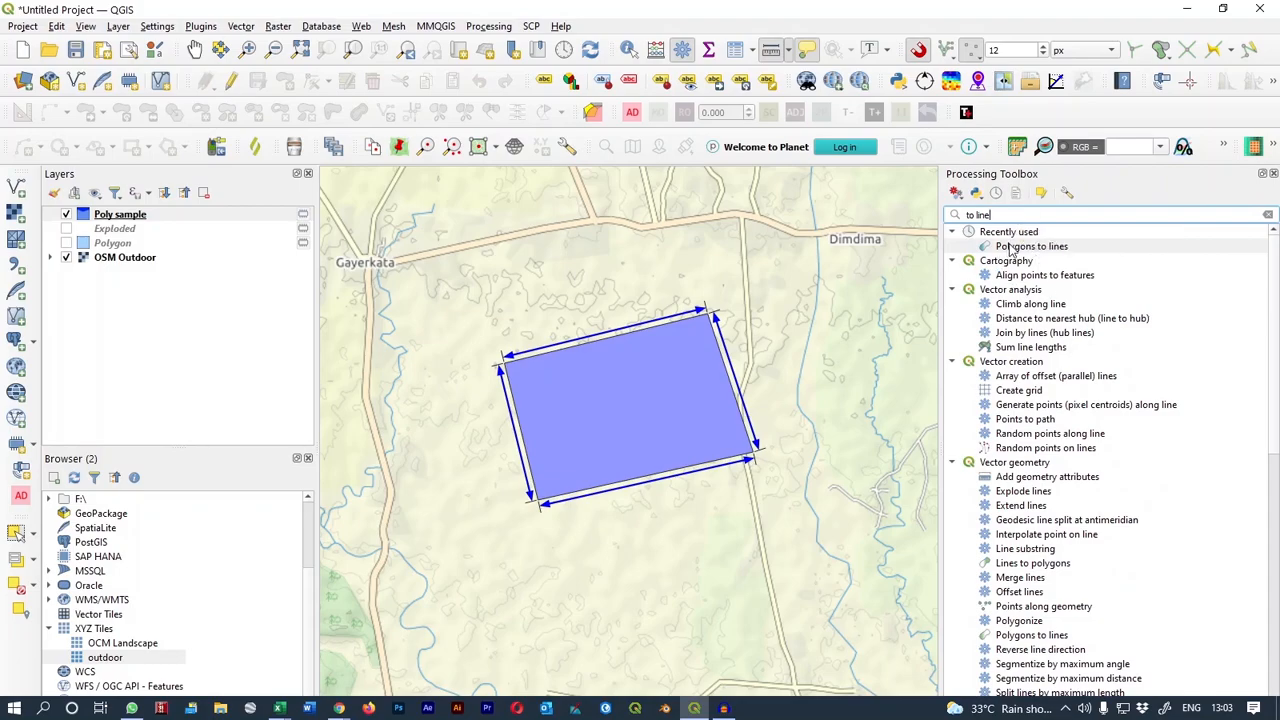
scroll(1106, 420, down, 3)
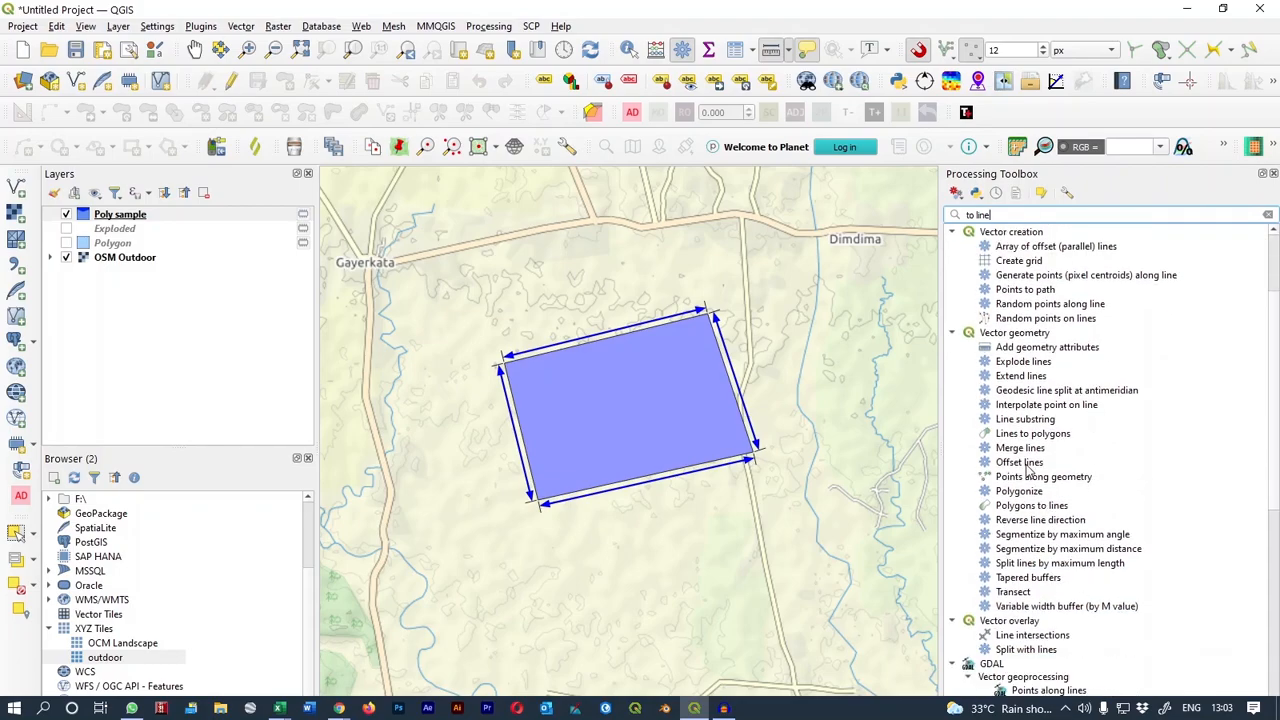
click(1024, 507)
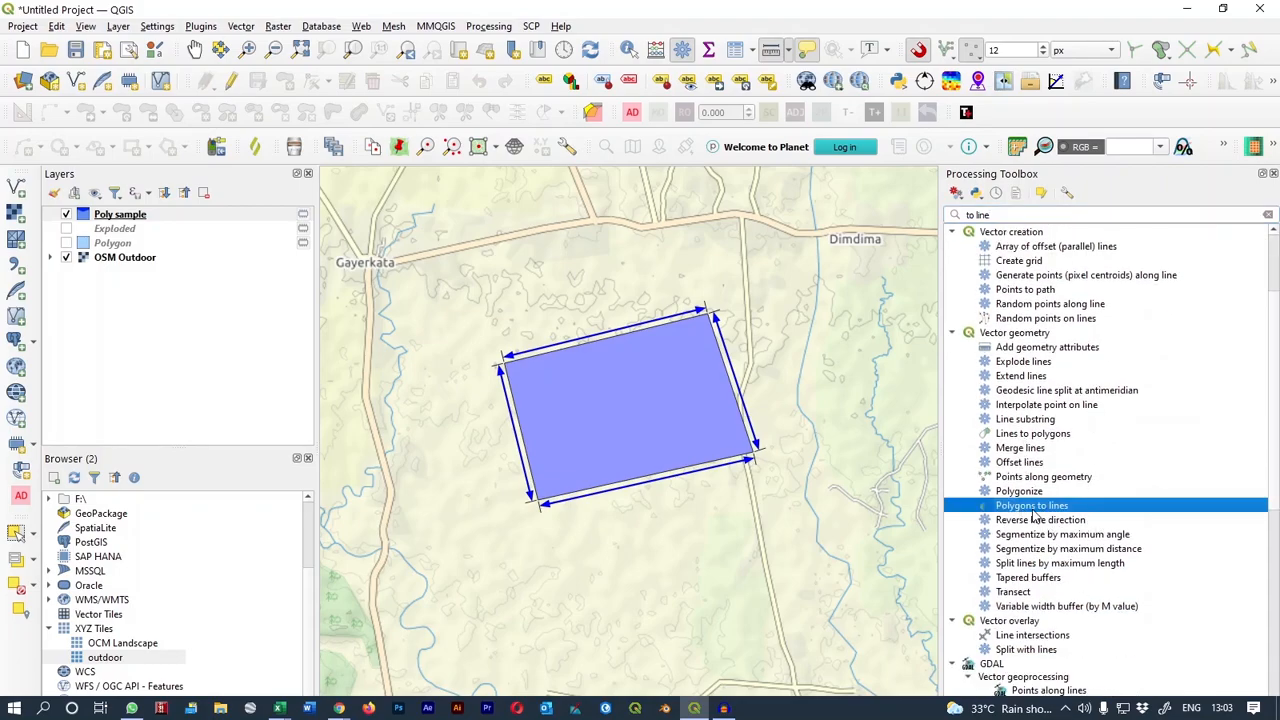
double_click(1033, 513)
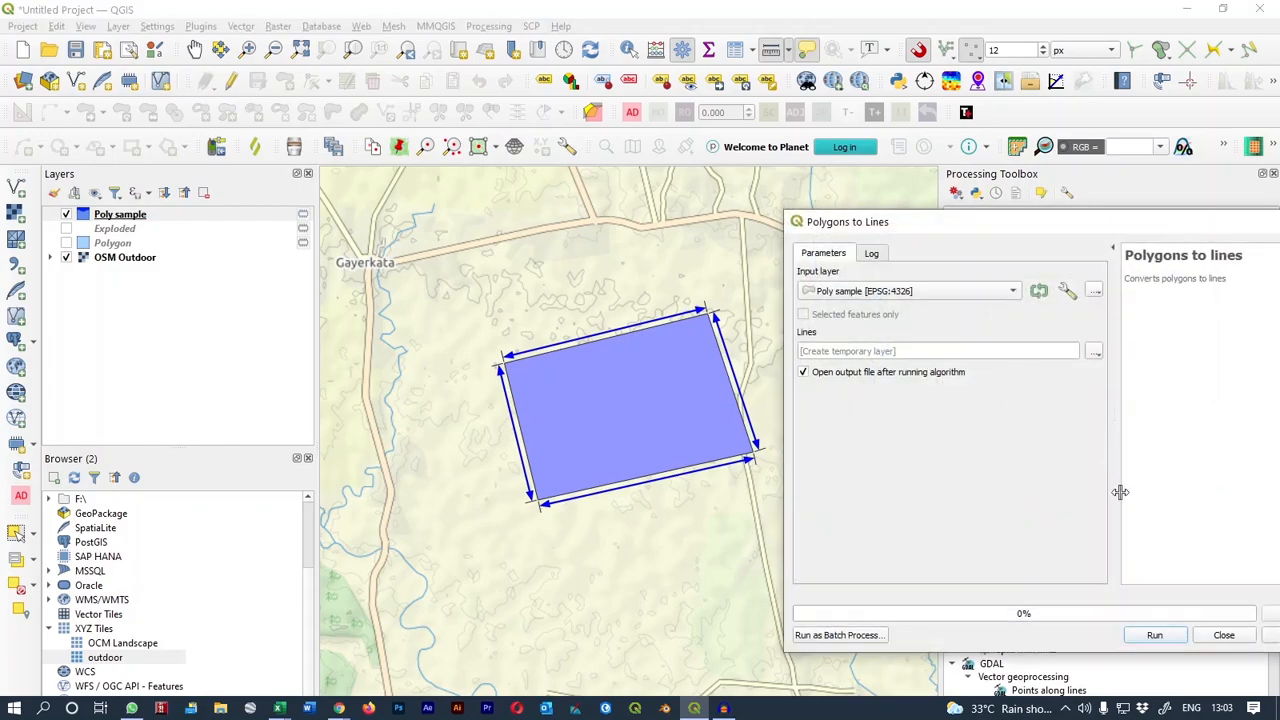
click(1154, 636)
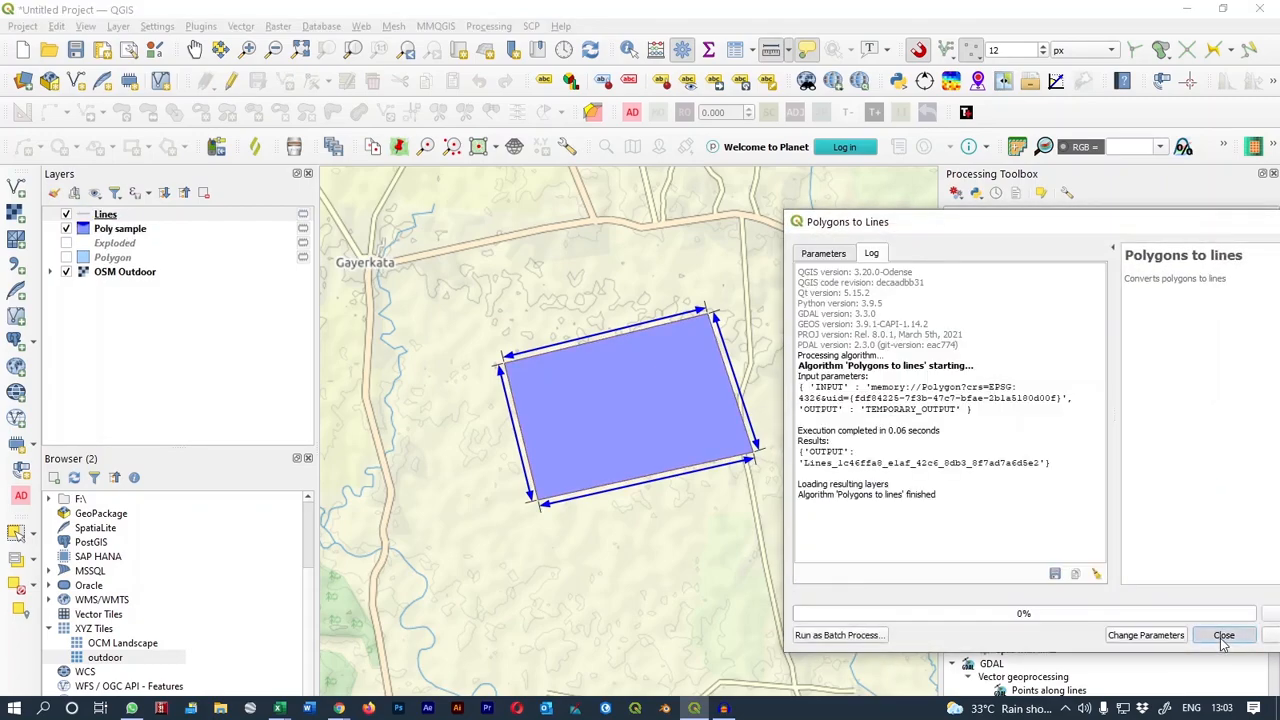
click(1224, 635)
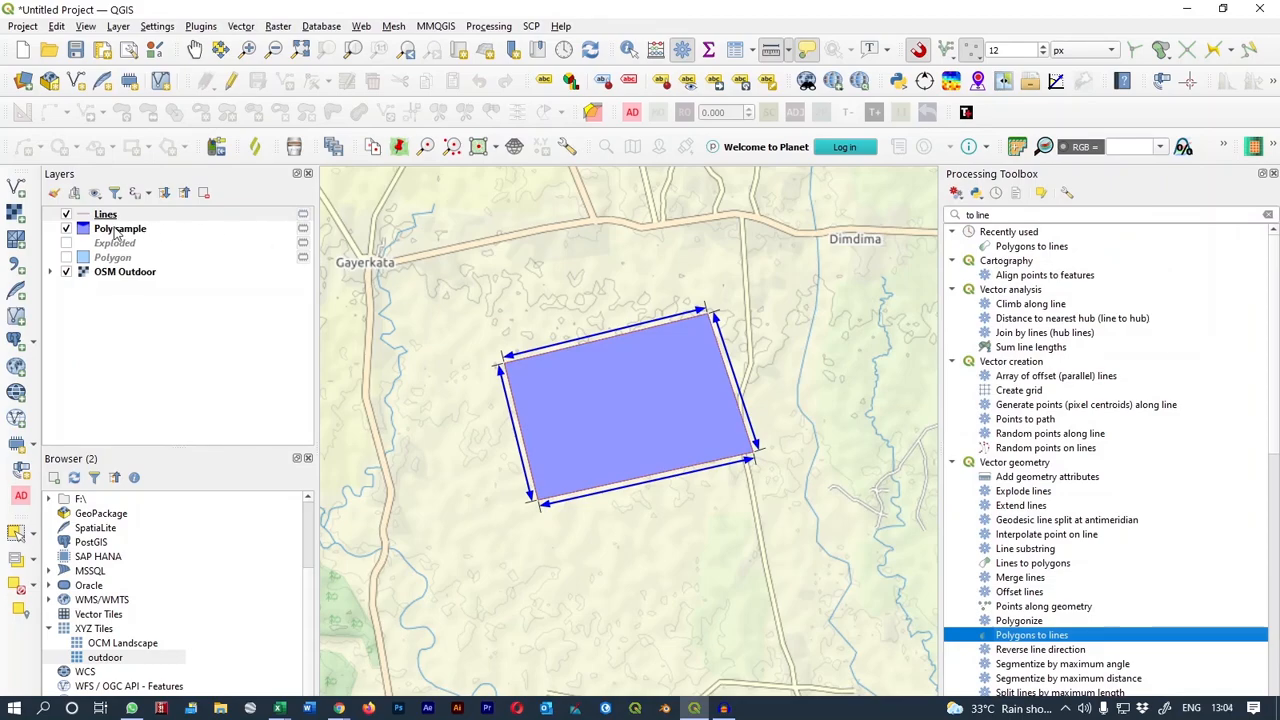
Run Explode Lines on the Lines layer to split the outline into individual segments on a temporary layer.
click(1000, 216)
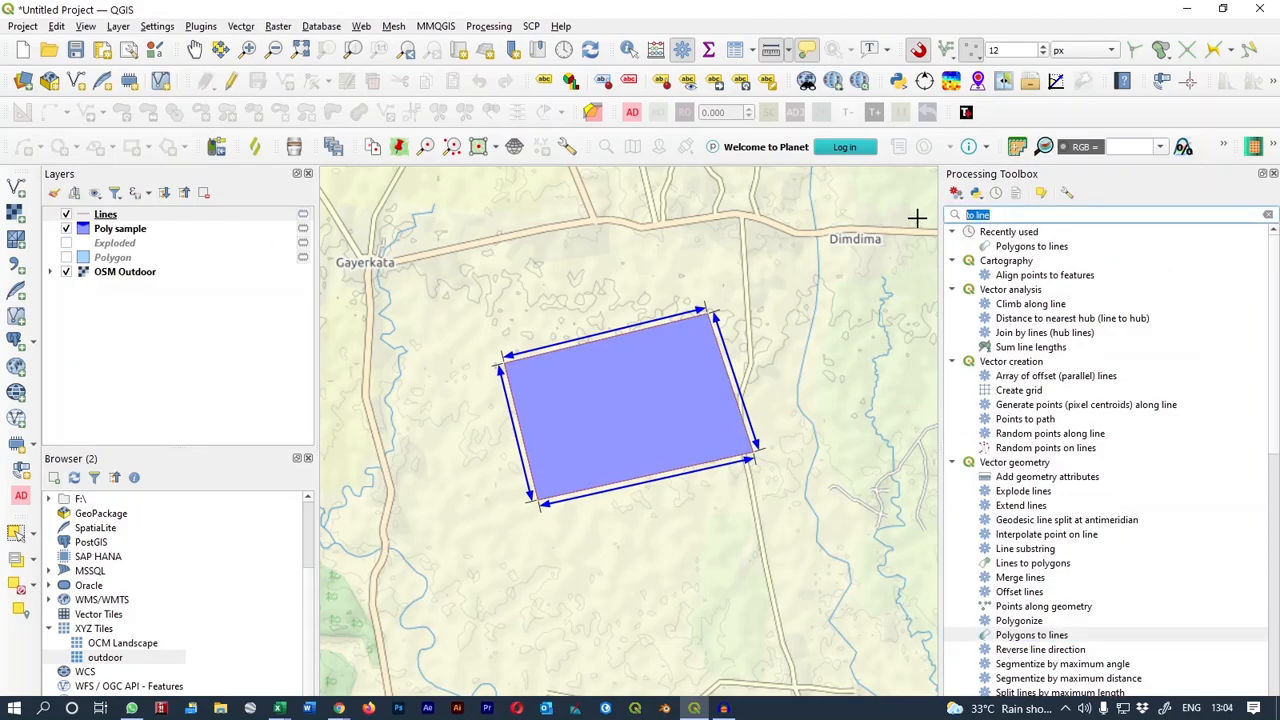
text(expl)
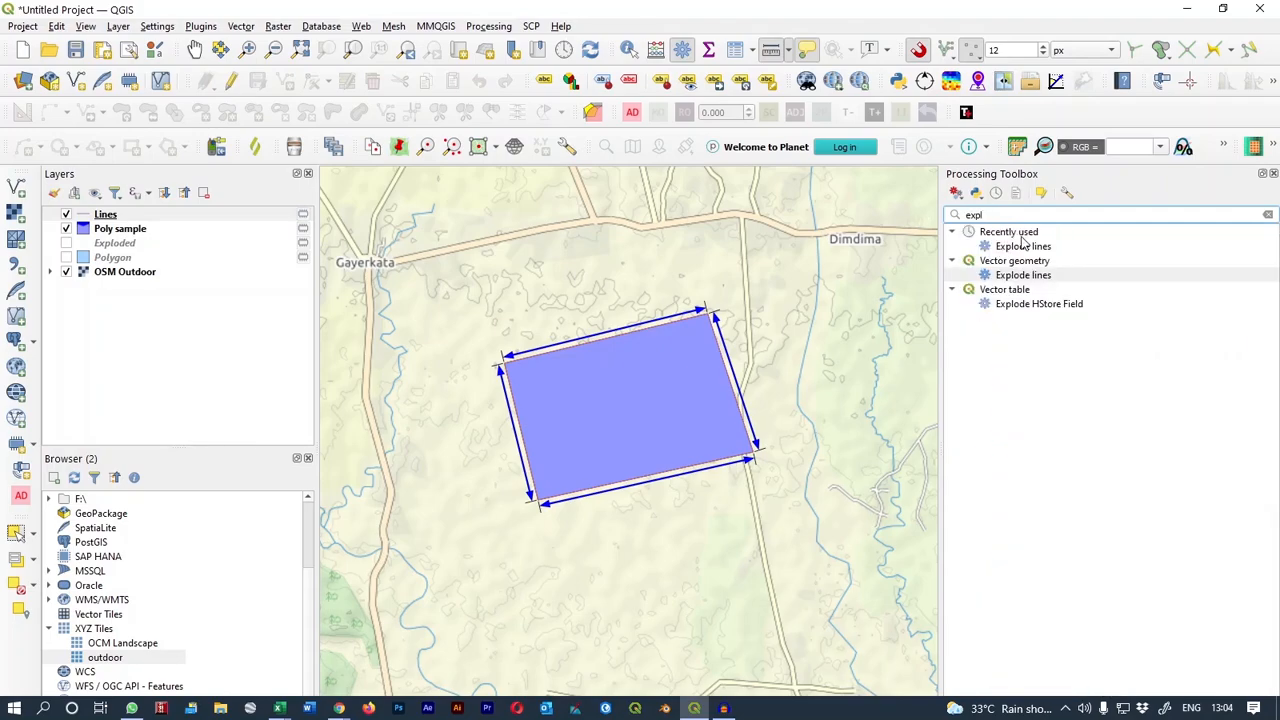
double_click(1022, 246)
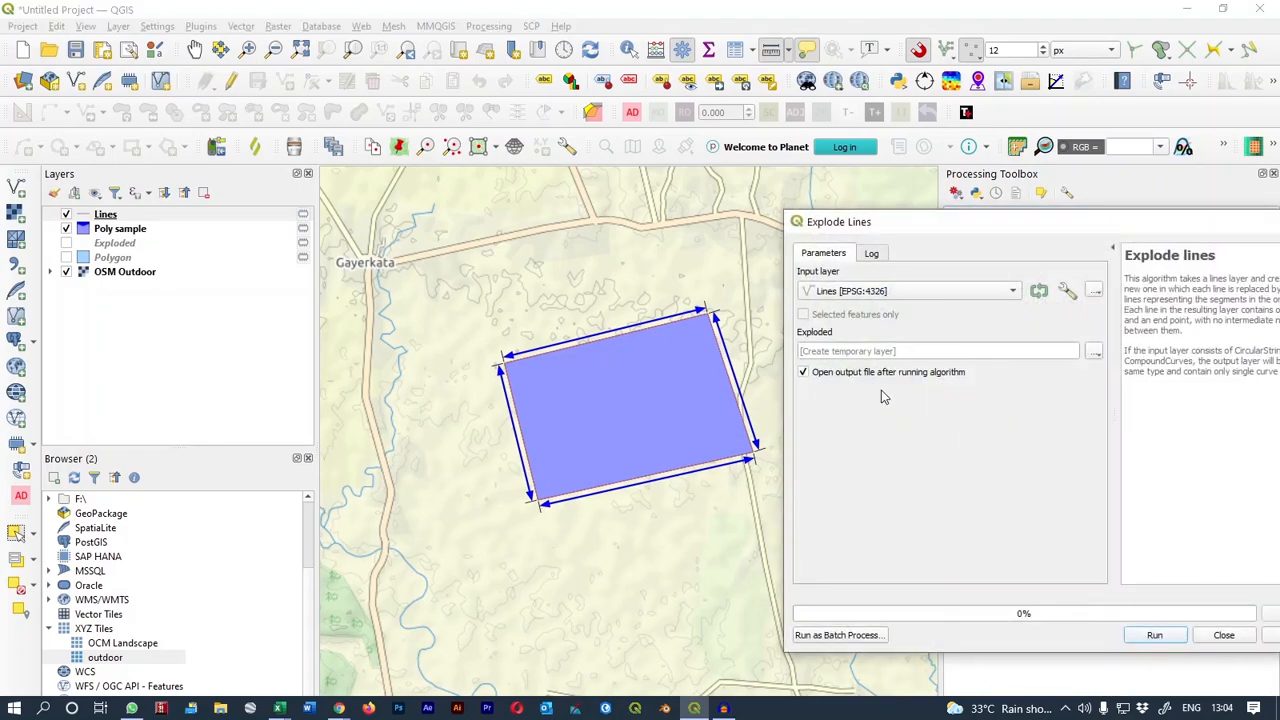
click(1173, 637)
click(1216, 637)
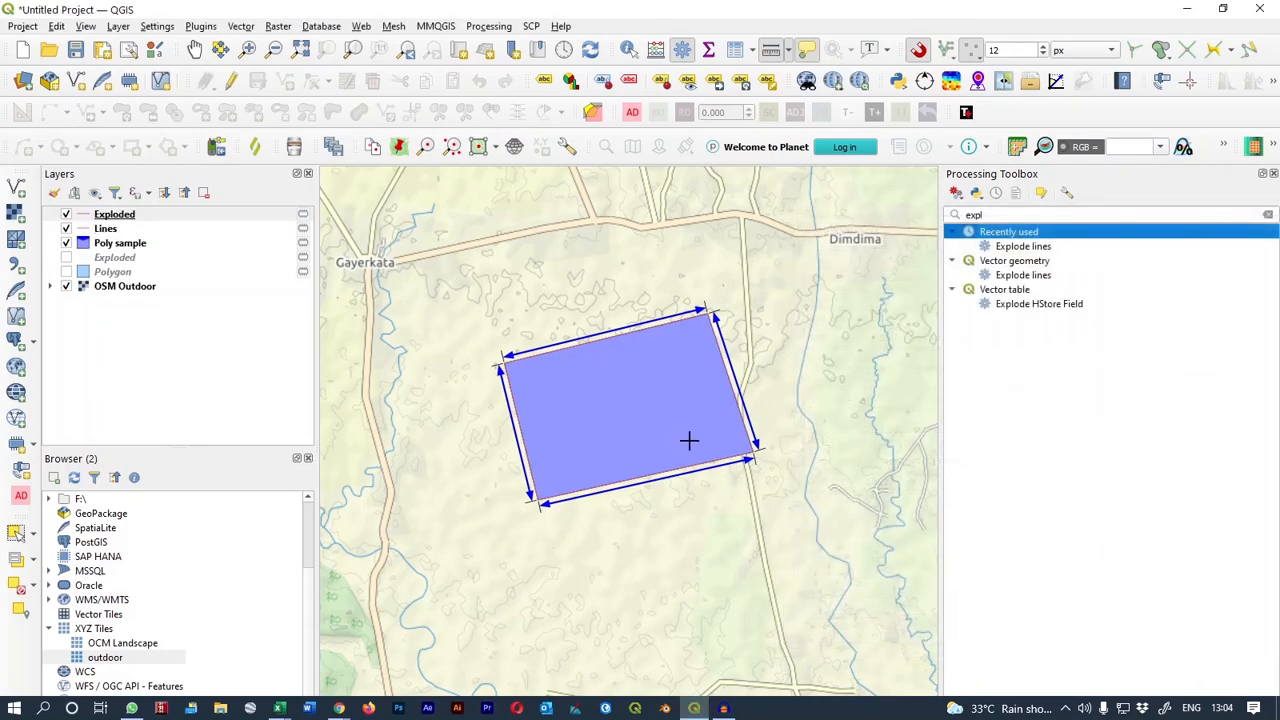
Remove the intermediate Lines layer from the project.
click(106, 231)
key(ctrl+d)
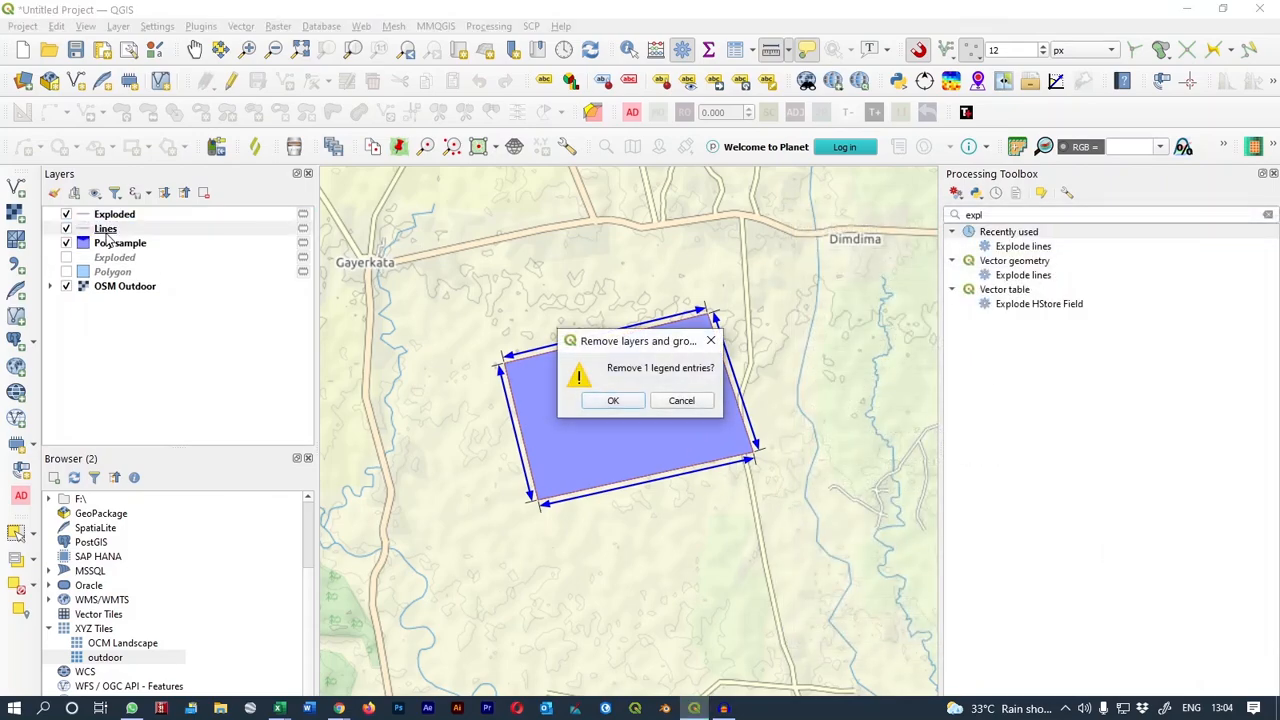
key(Escape)
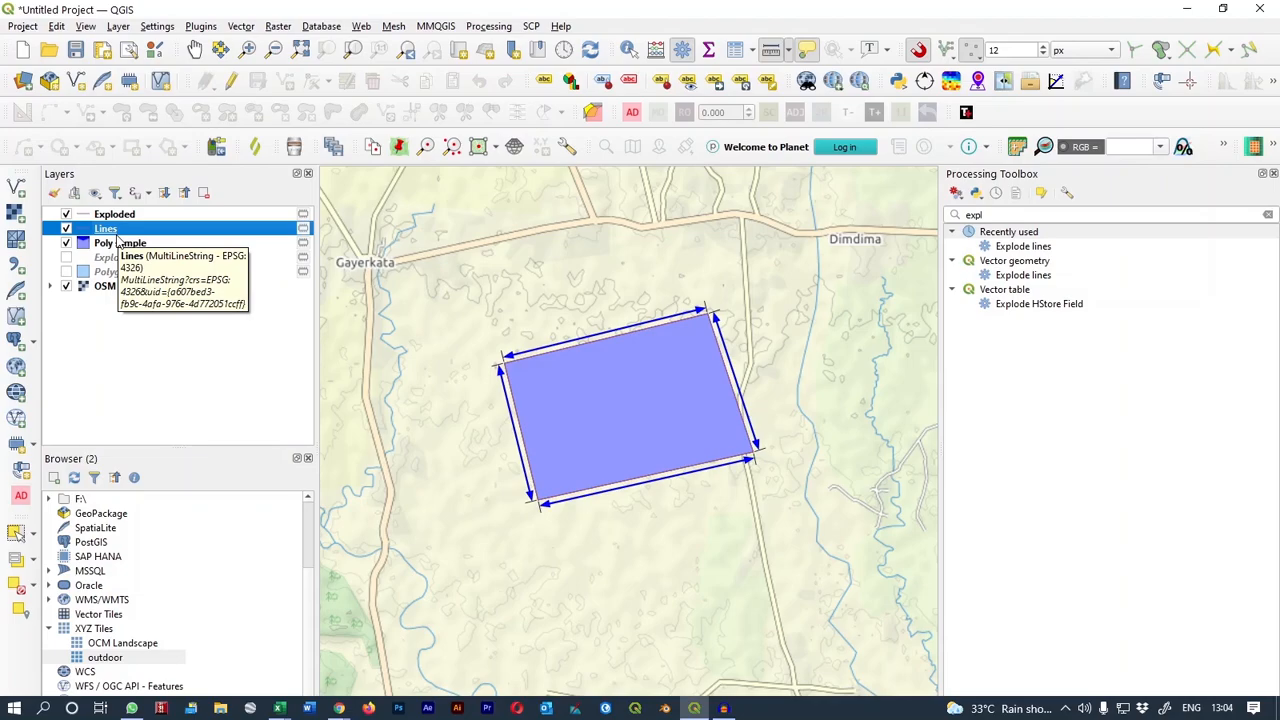
key(ctrl+d)
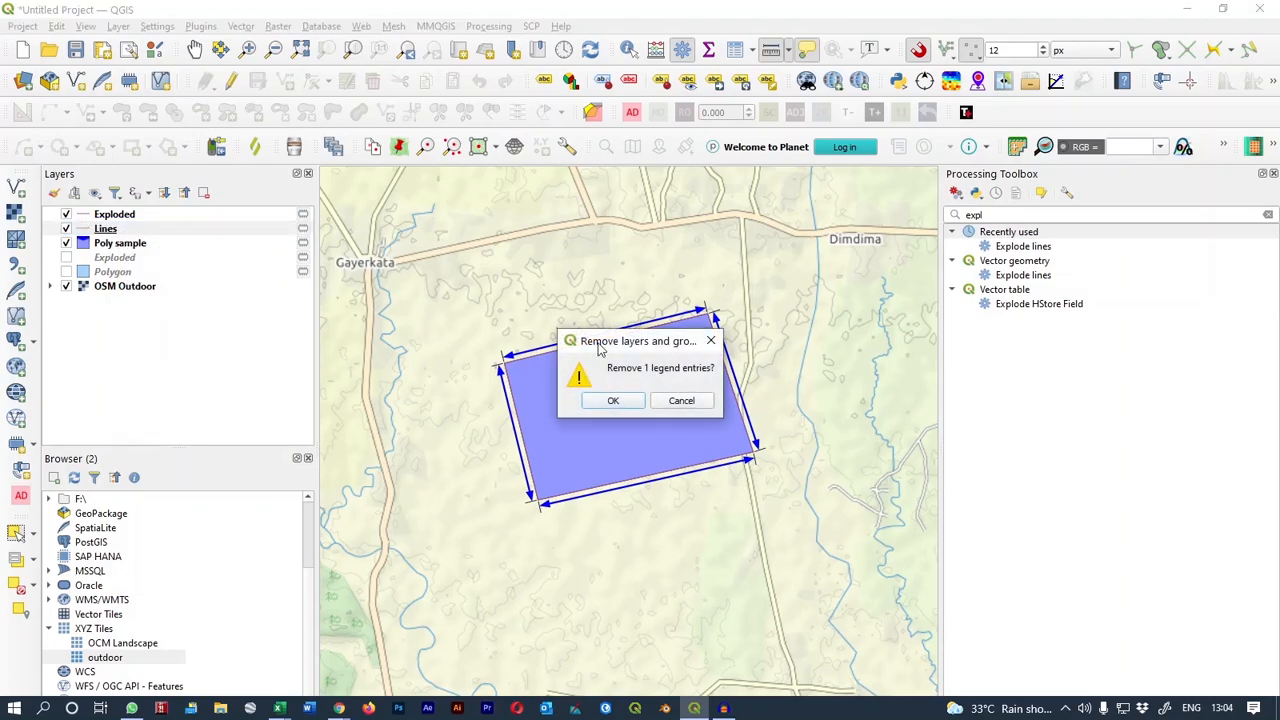
click(612, 401)
Style the new Exploded layer on top by making its Simple Line color fully transparent.
click(113, 214)
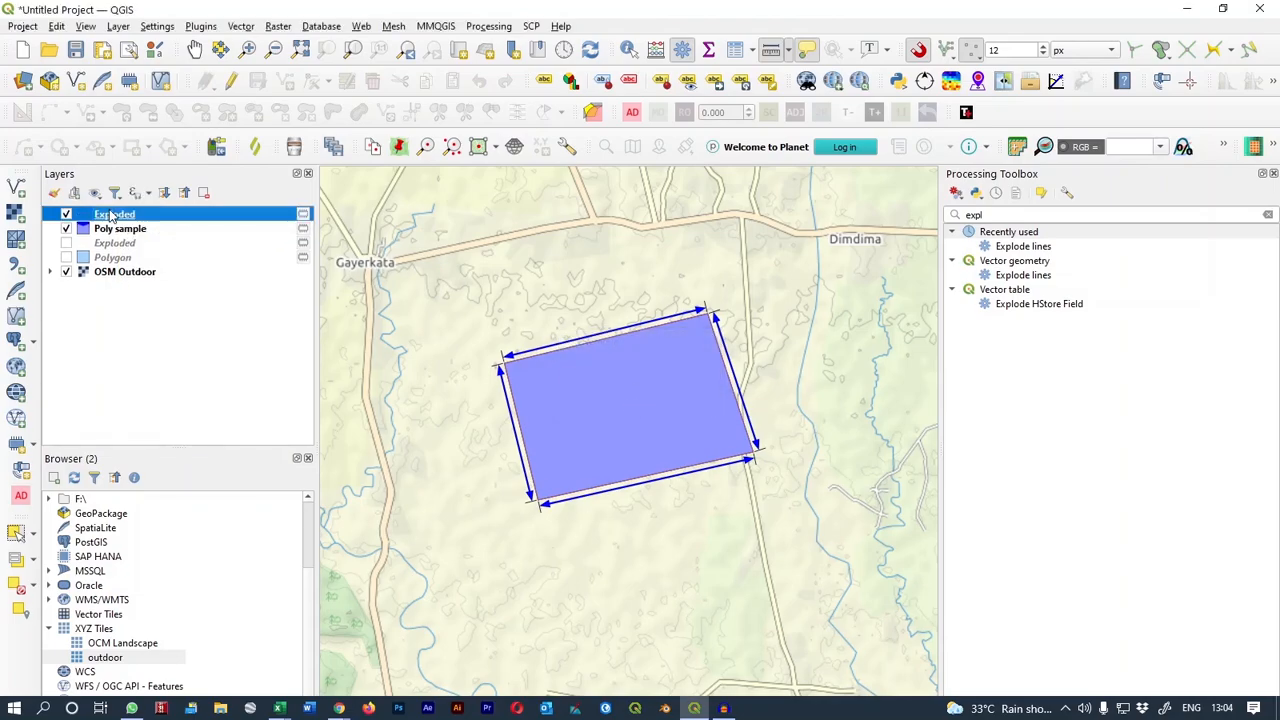
click(108, 228)
click(110, 216)
key(F7)
drag(940, 418, 884, 412)
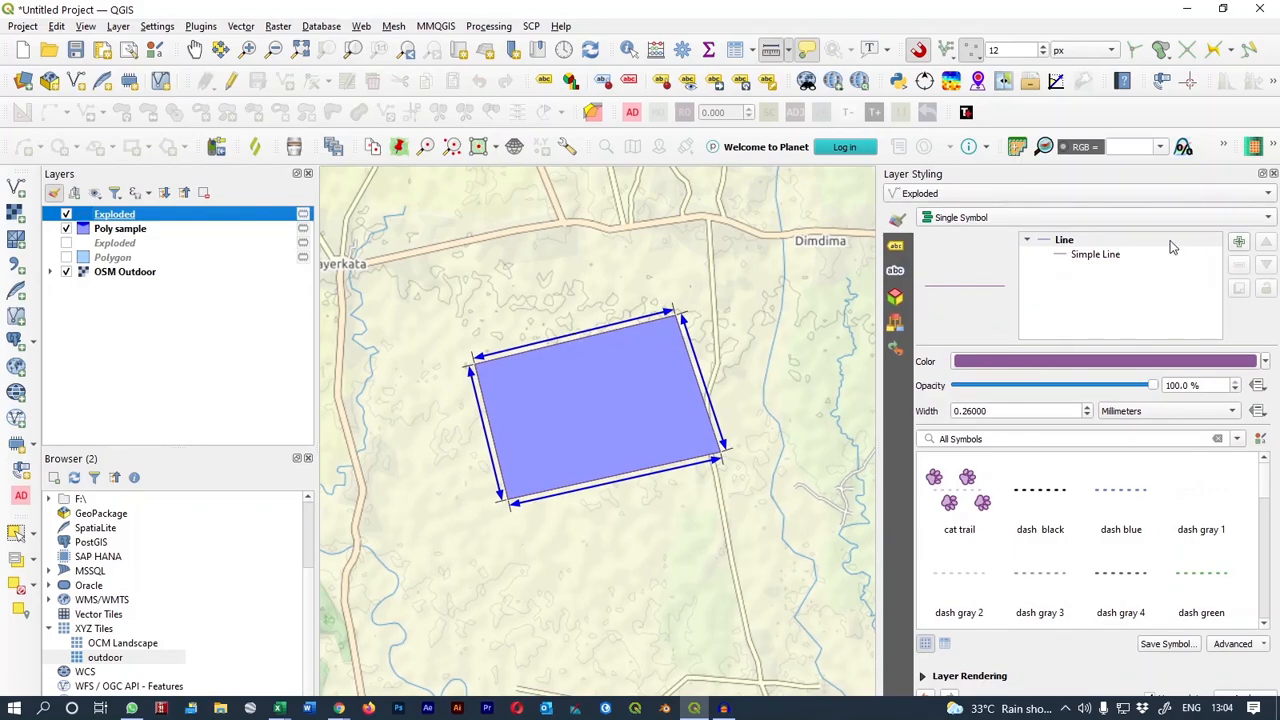
click(1093, 258)
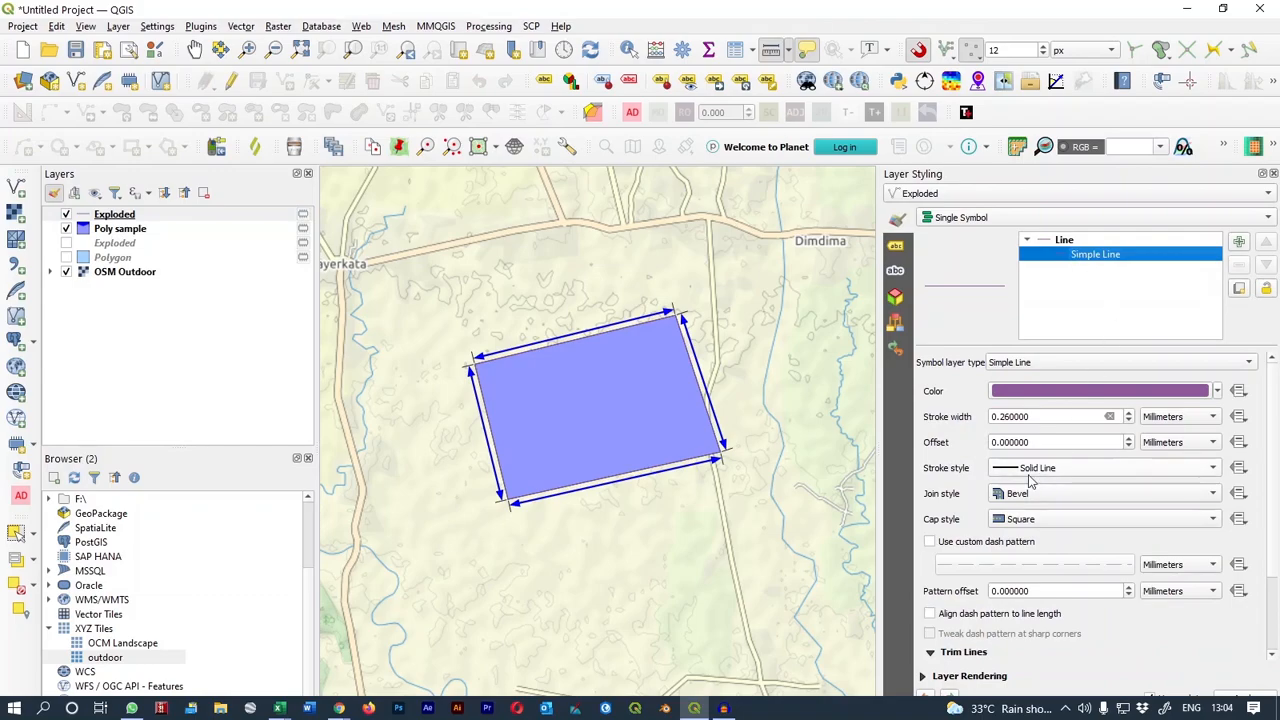
click(1217, 391)
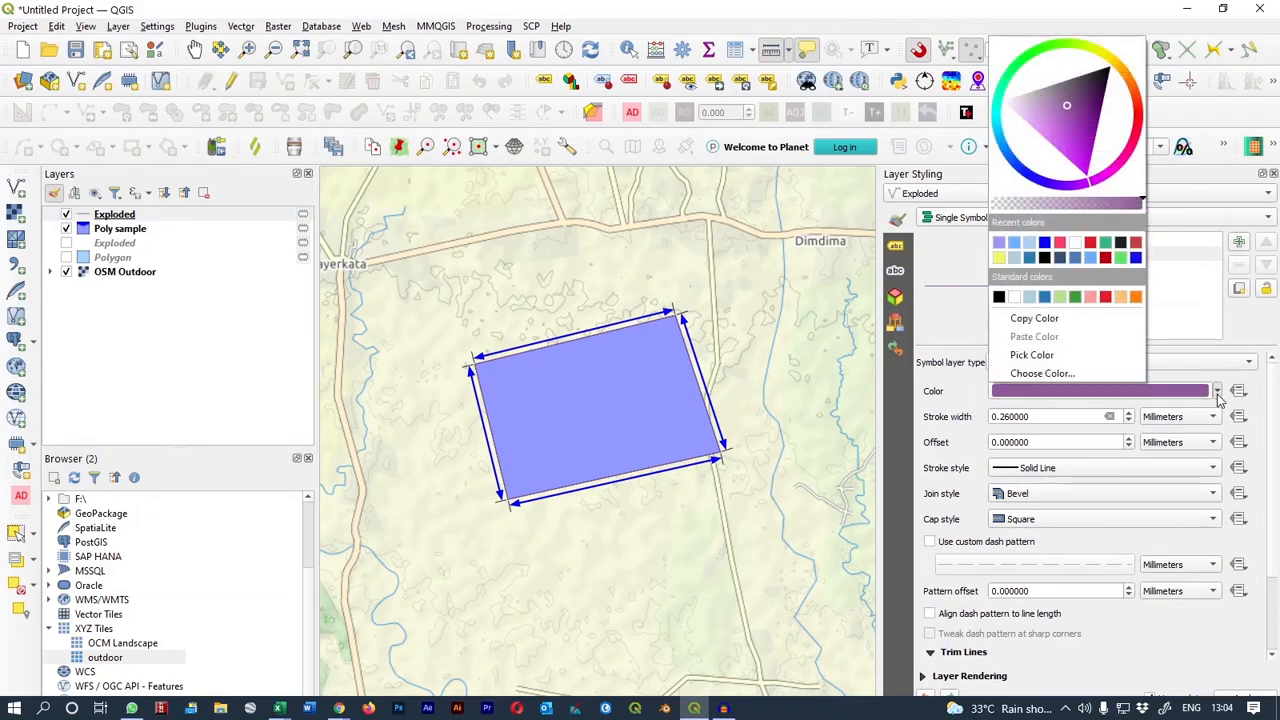
drag(1005, 206, 970, 225)
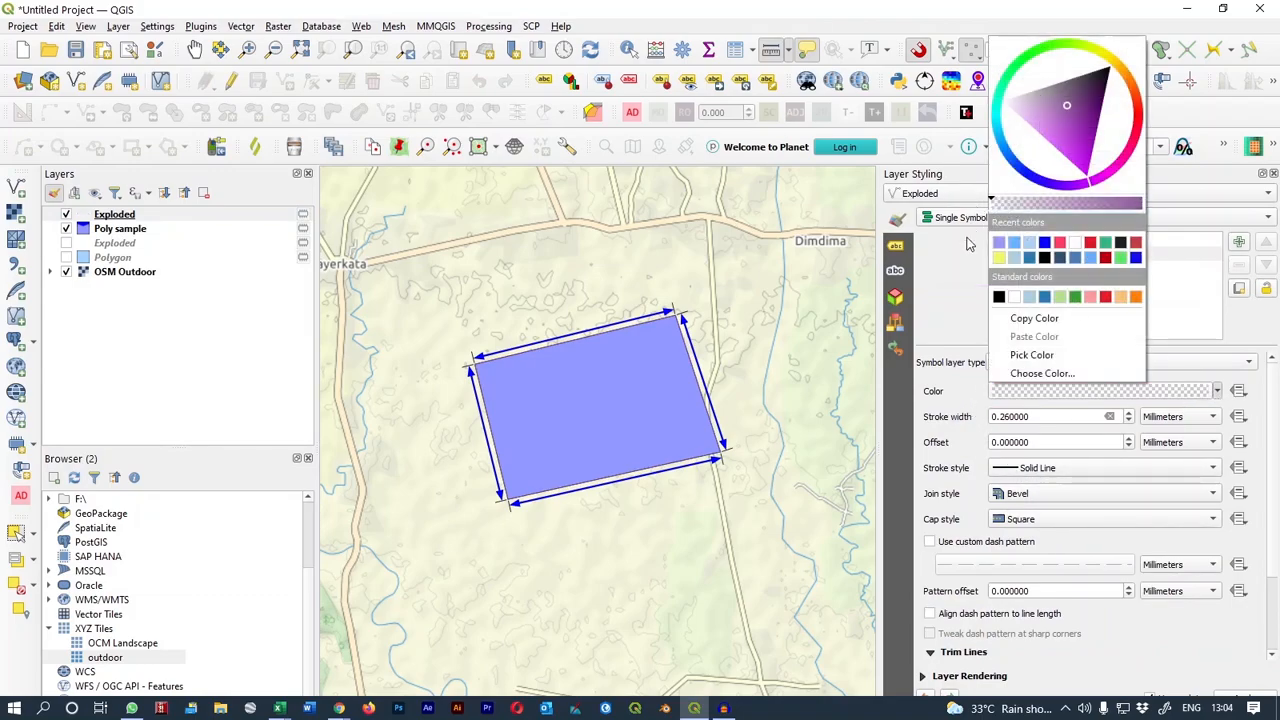
click(957, 304)
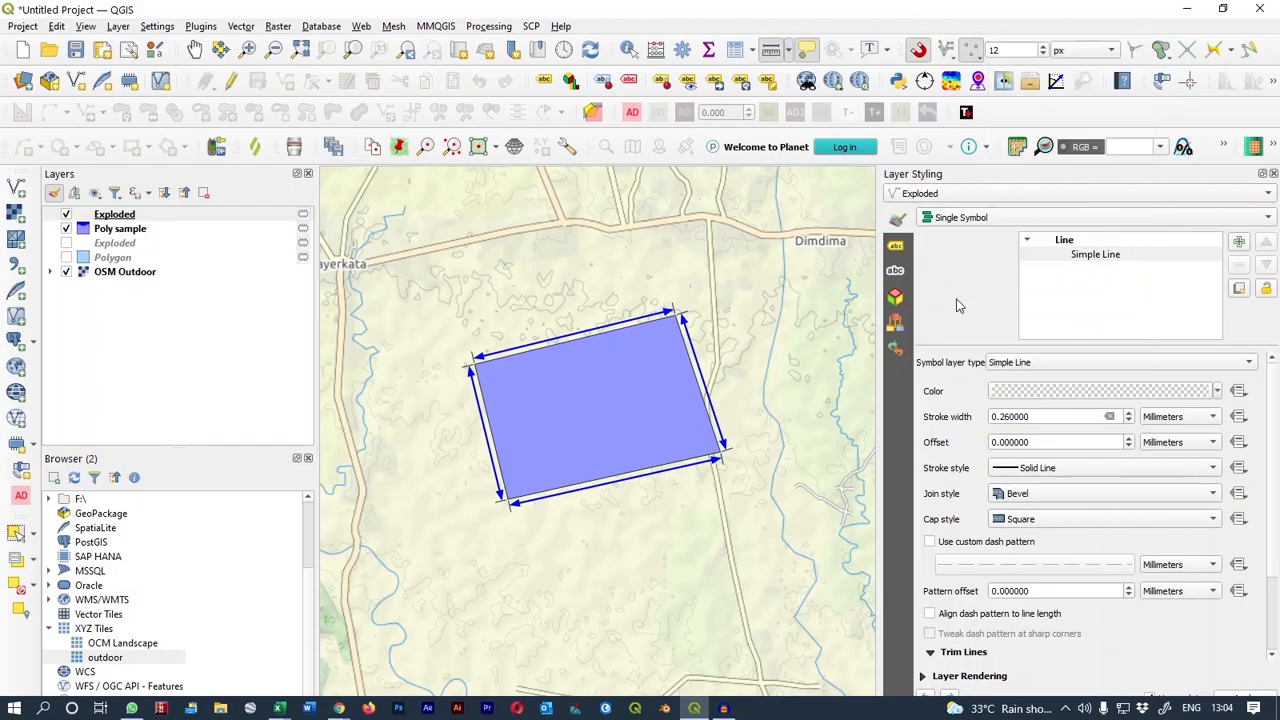
Enable Single Labels on the Exploded layer and label the segments with the expression $Length.
click(896, 250)
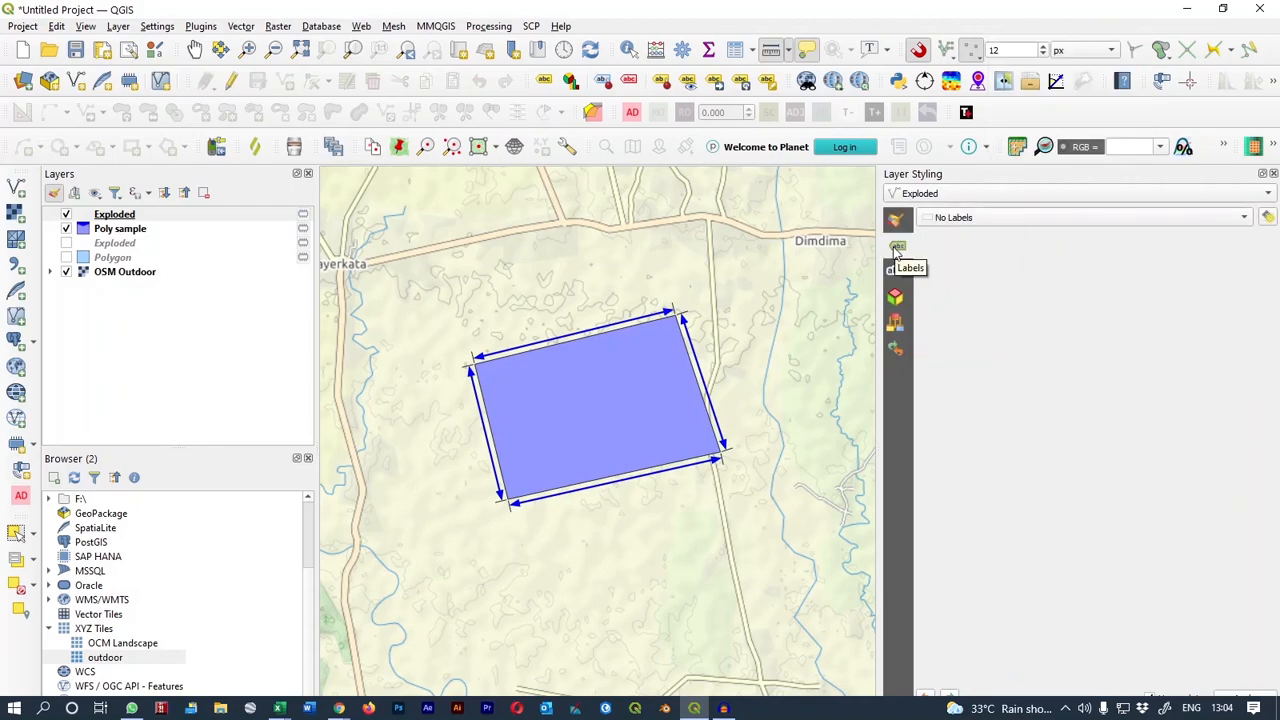
click(1236, 221)
click(1049, 235)
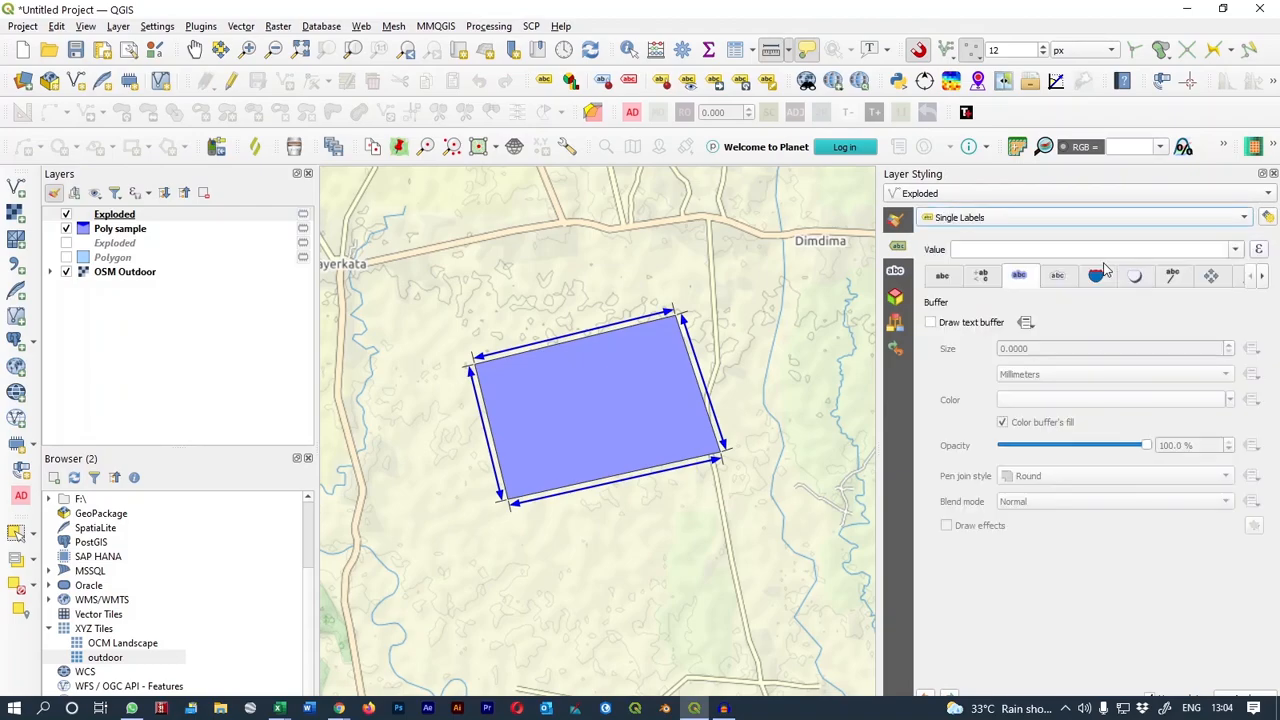
click(1259, 251)
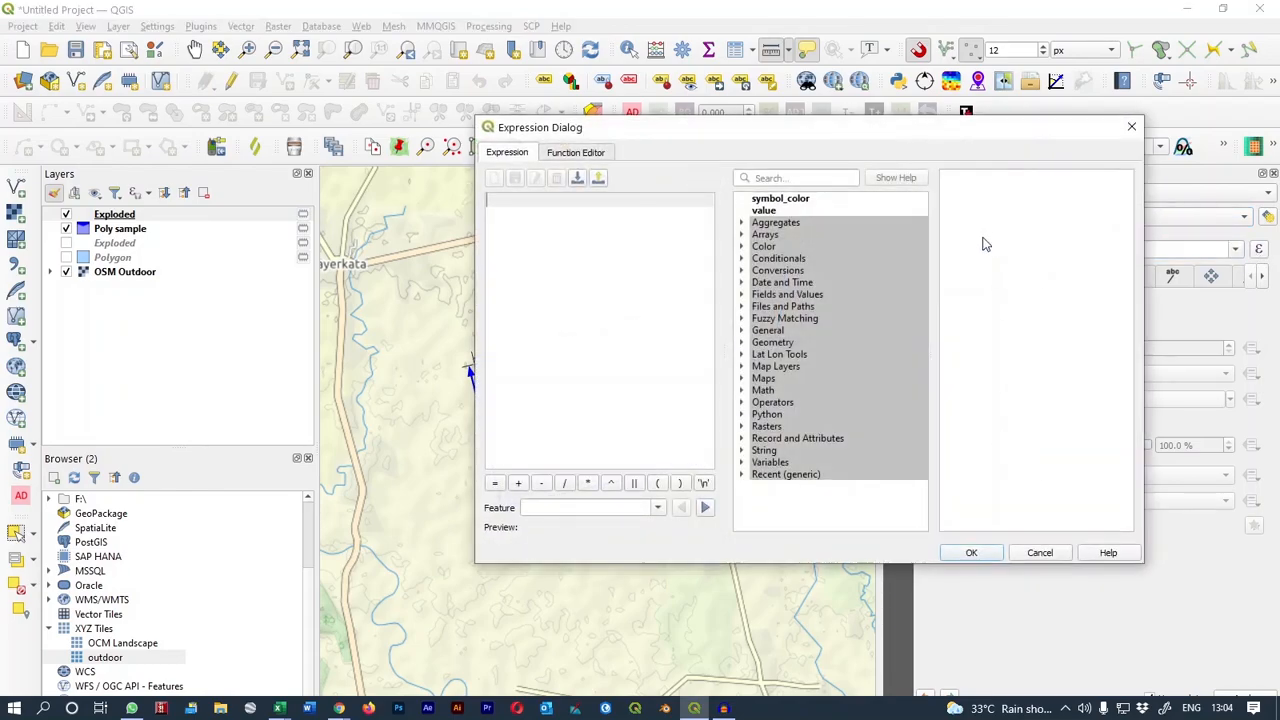
drag(677, 135, 945, 231)
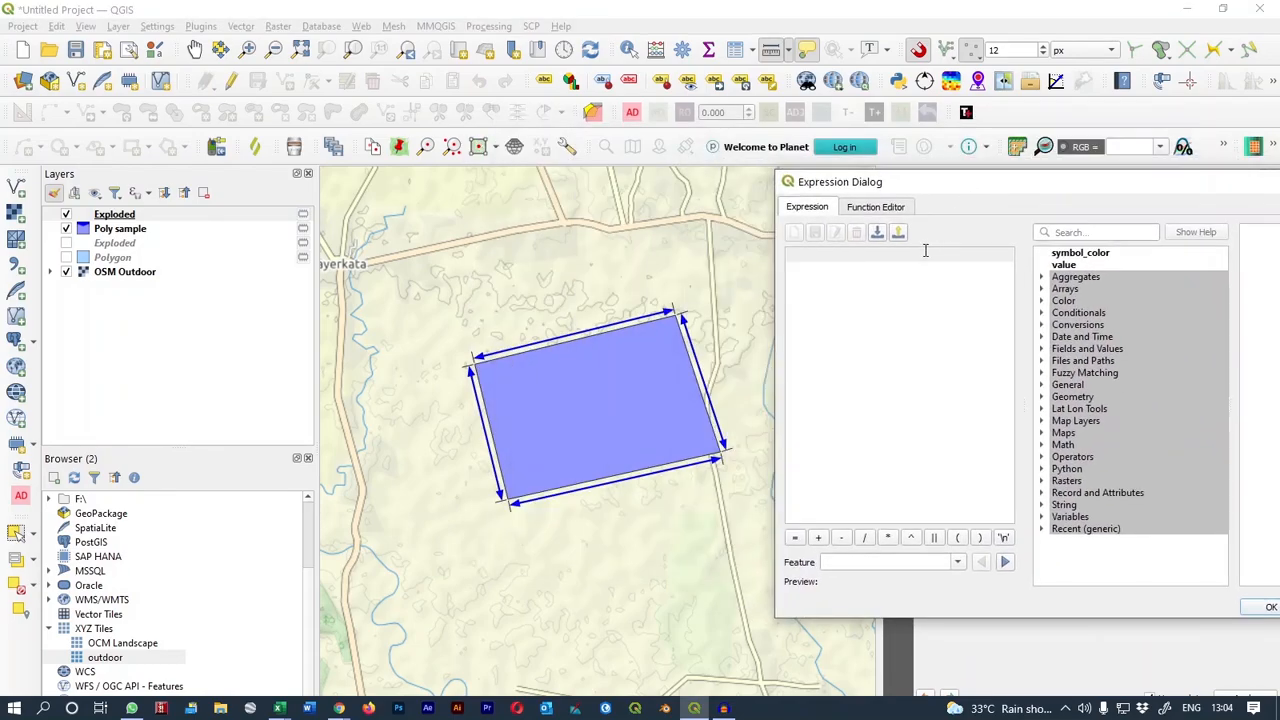
text(s)
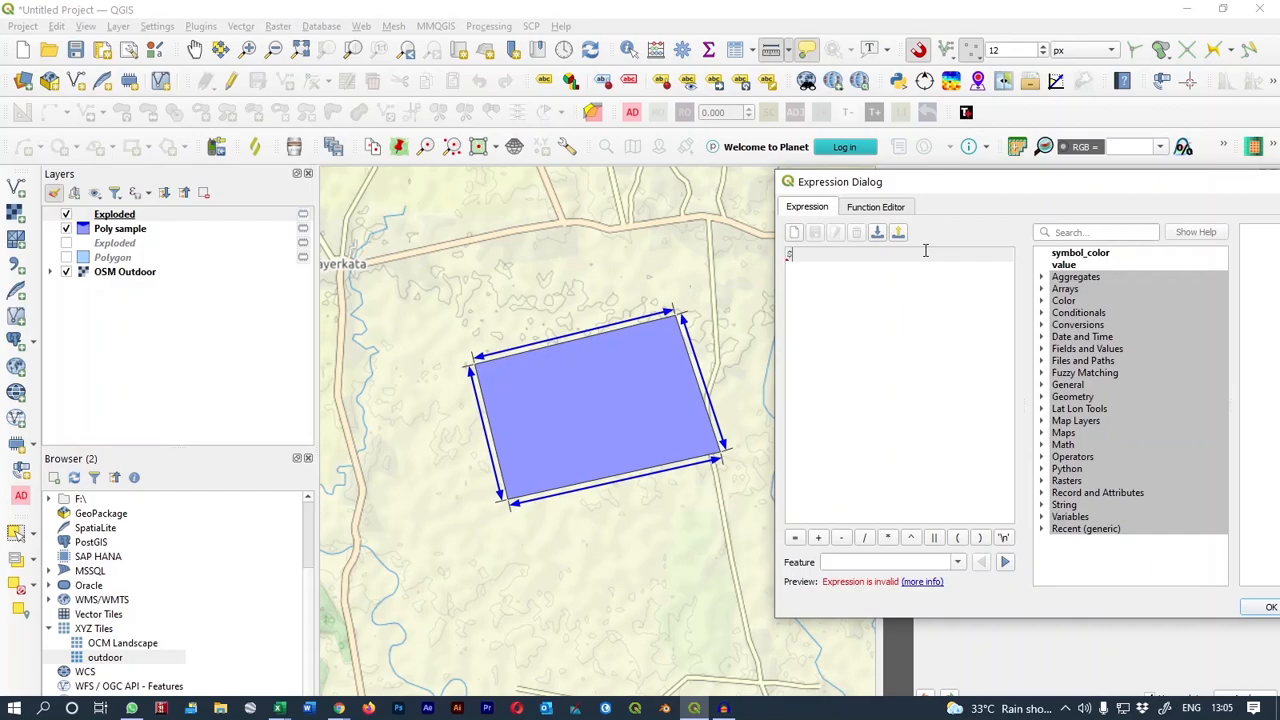
text(Length)
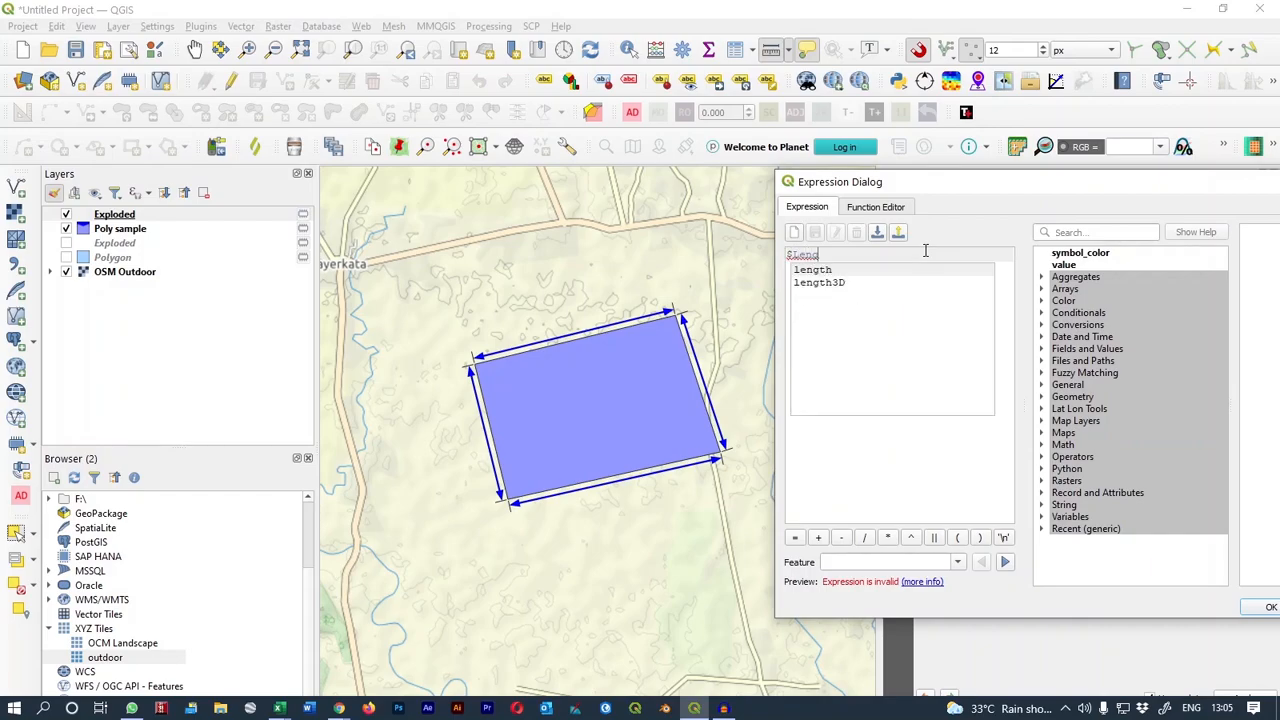
click(1271, 606)
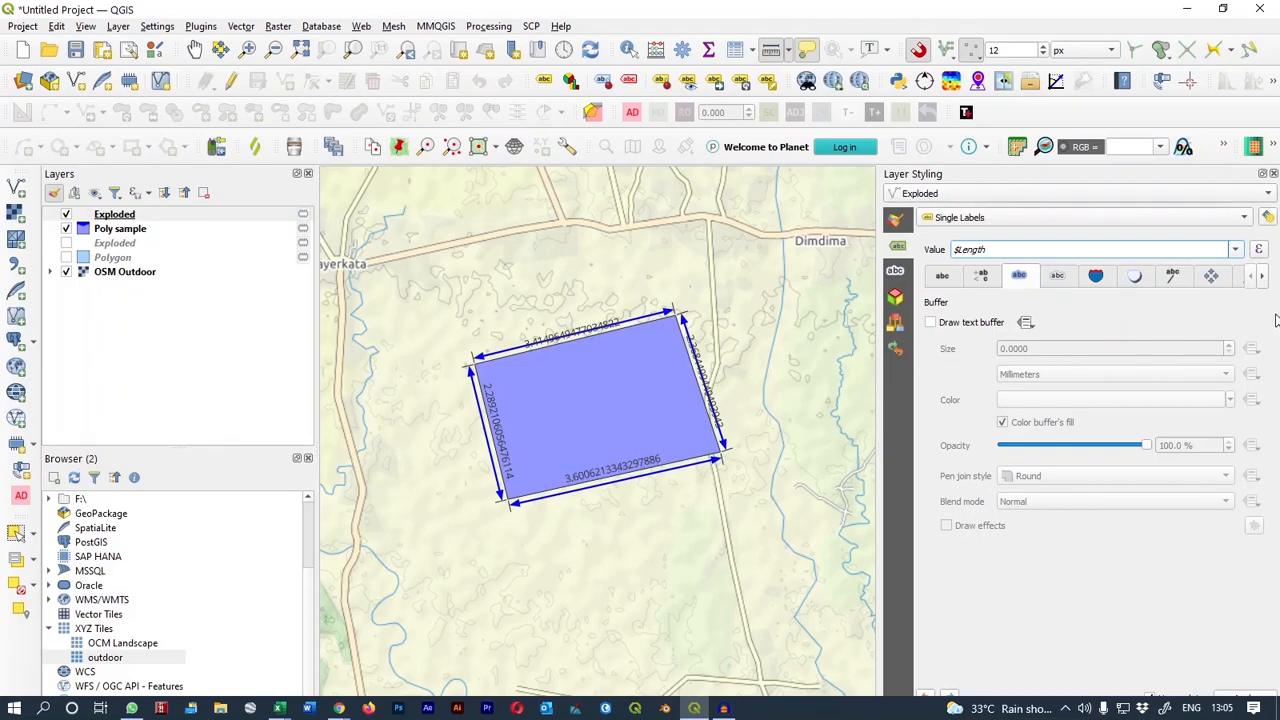
Change the Exploded layer's label expression to round($Length,2) to limit the lengths to two decimals.
click(1258, 249)
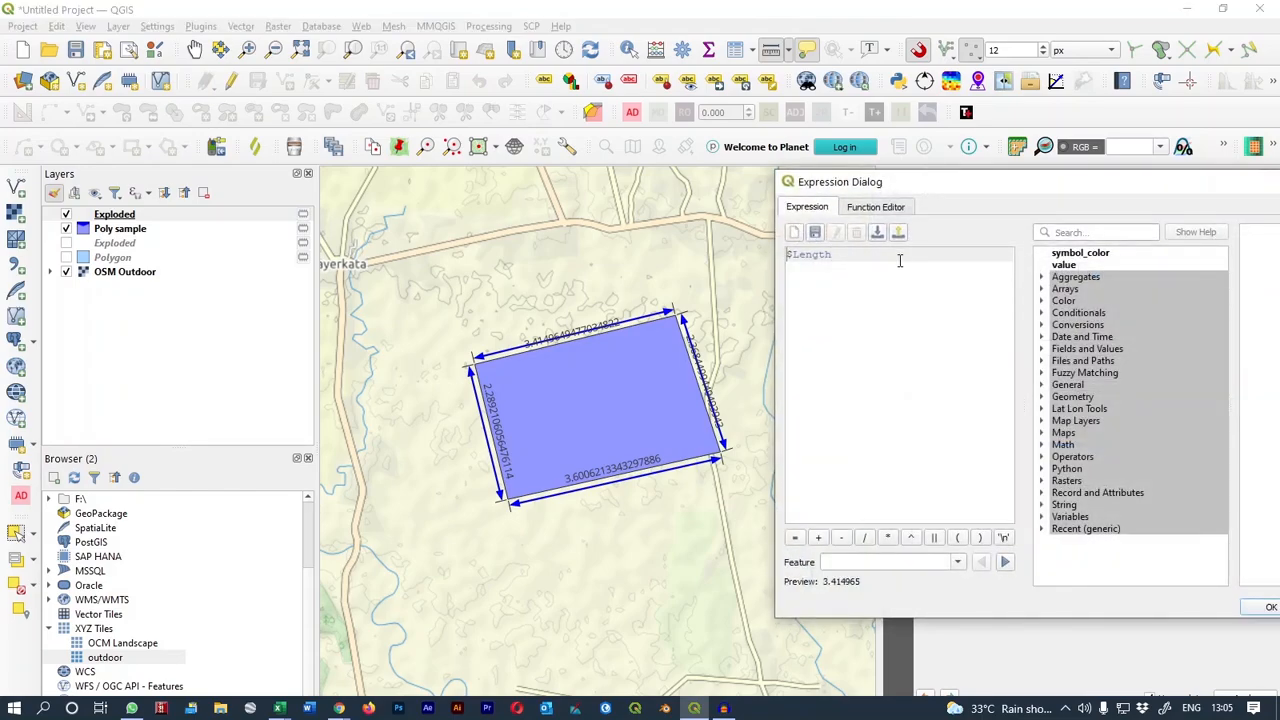
text(round()
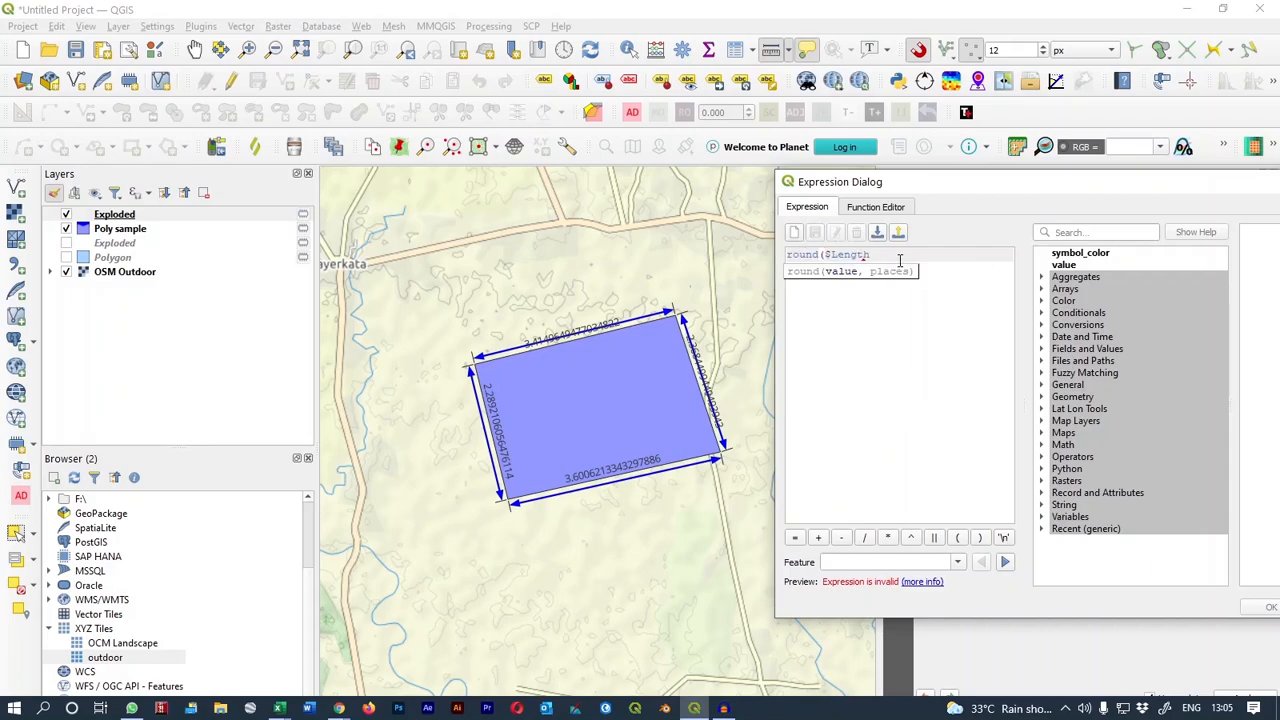
click(900, 260)
text(,2)
text())
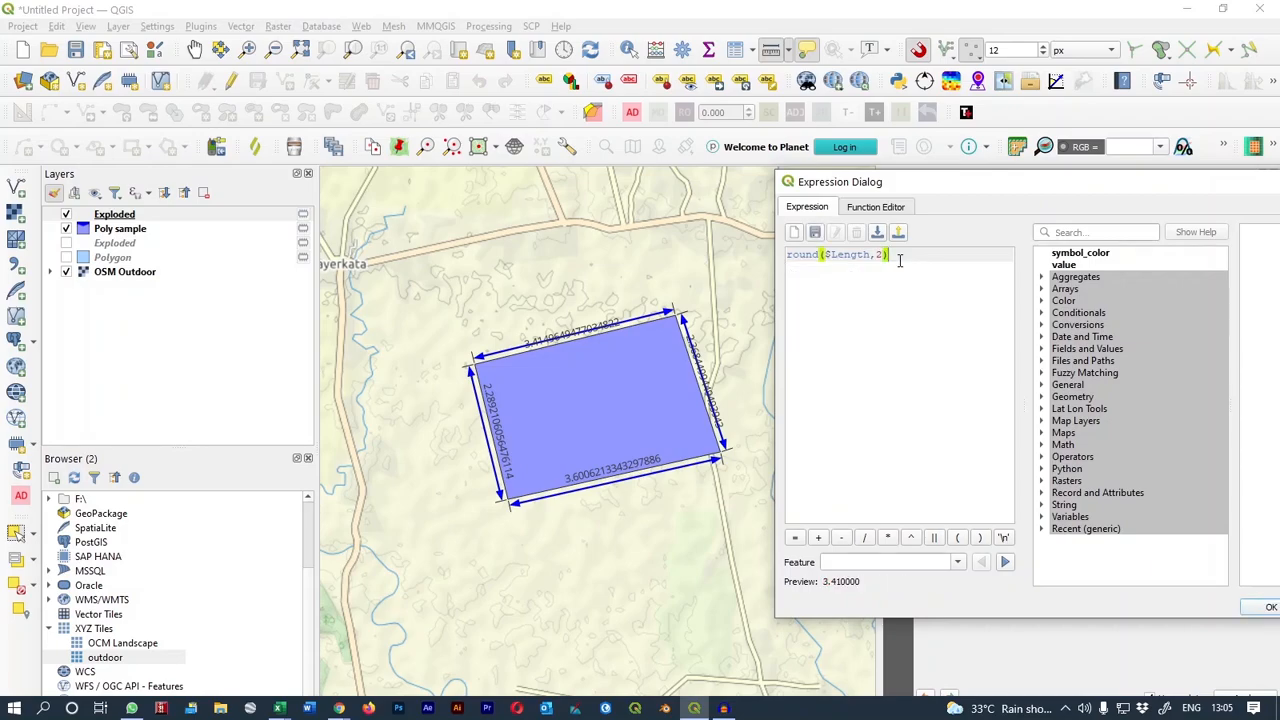
click(534, 350)
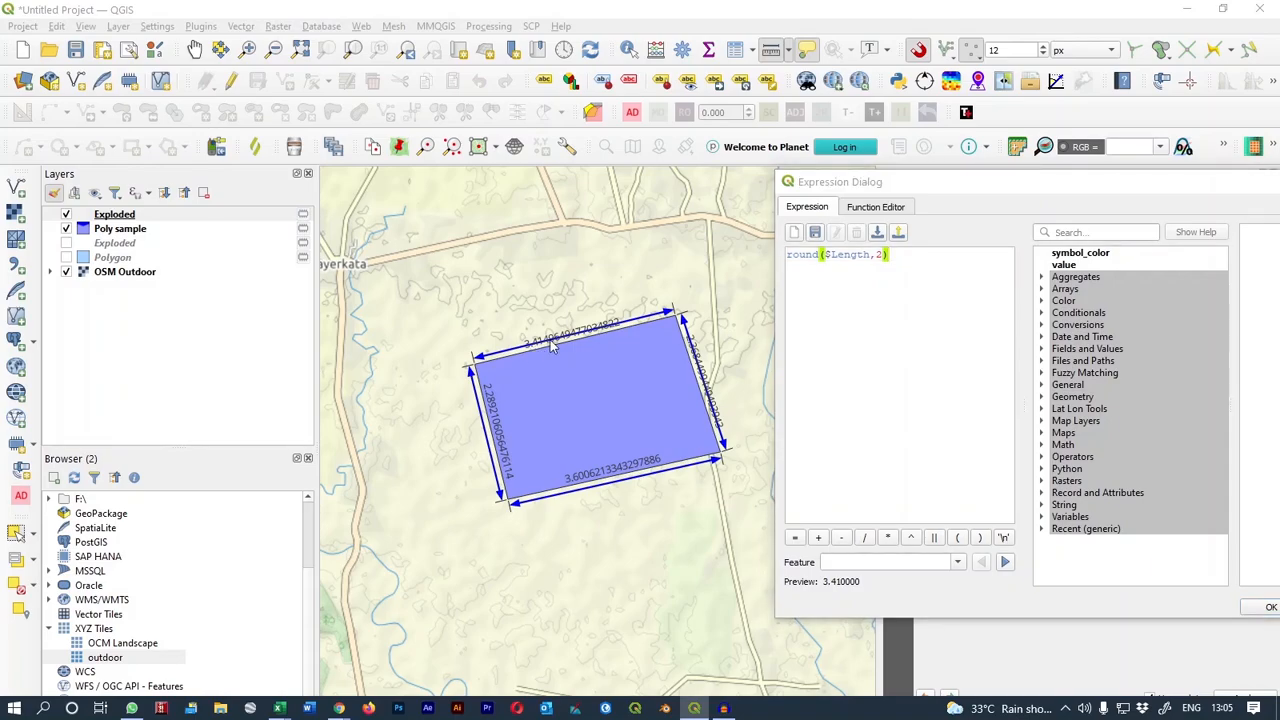
click(1263, 610)
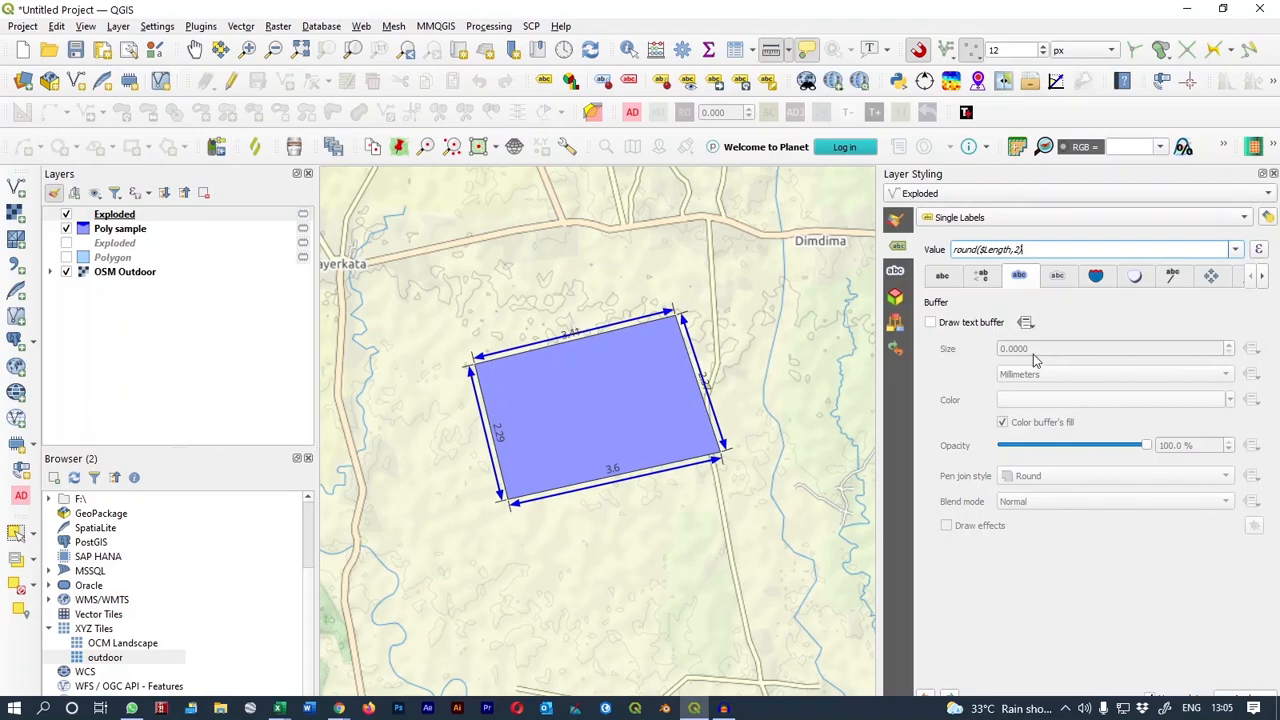
Enable line orientation dependent position in the Exploded layer's label placement, keeping Parallel mode.
click(1212, 277)
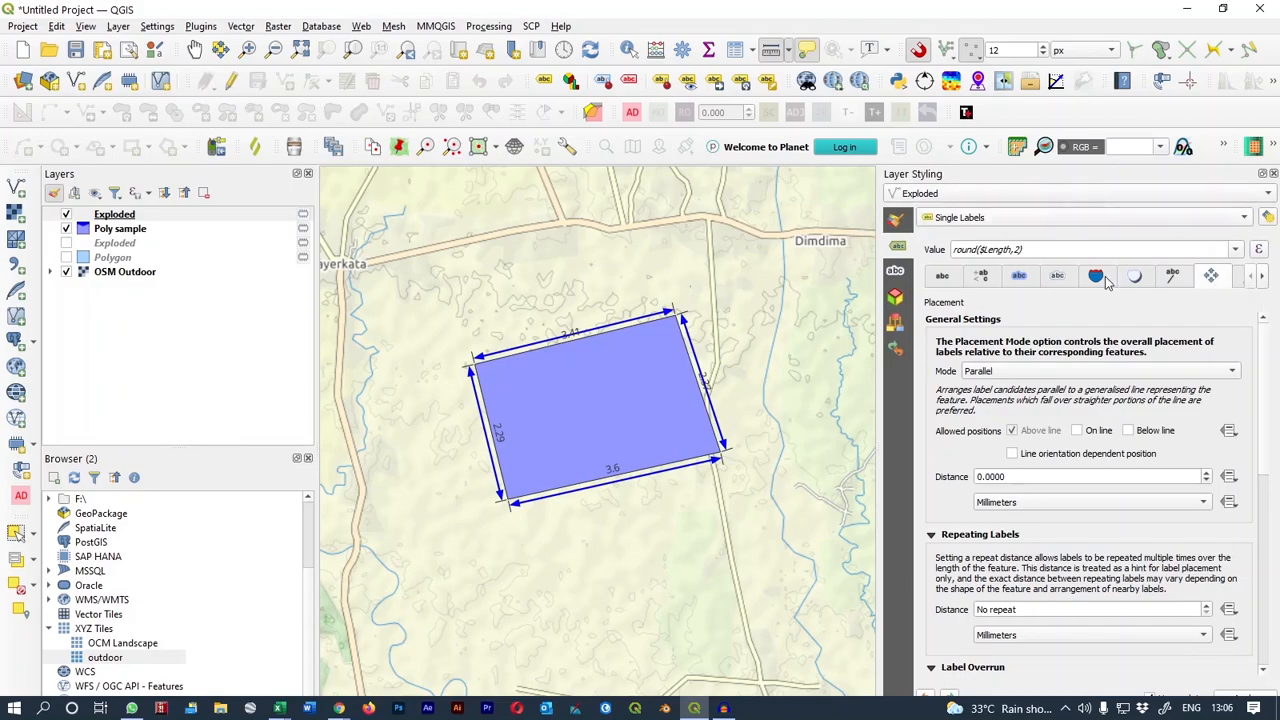
scroll(1260, 403, down, 1)
scroll(1200, 420, up, 1)
scroll(1082, 448, down, 1)
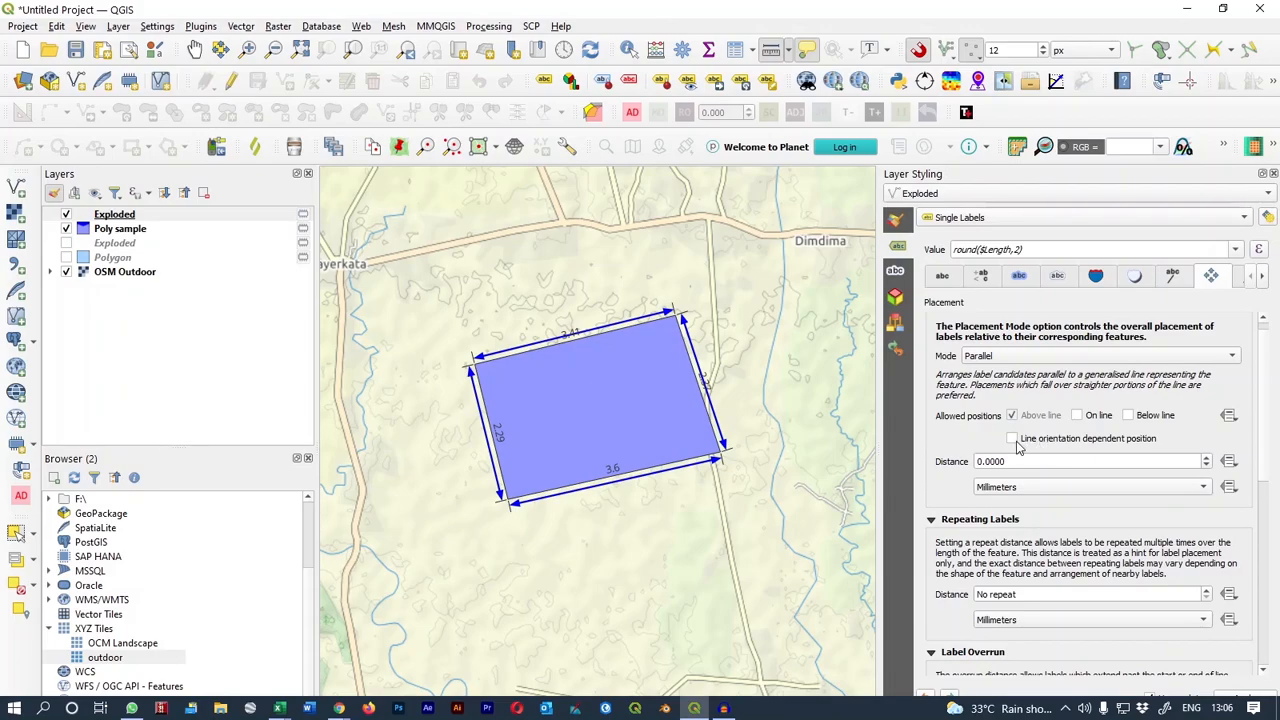
click(1014, 440)
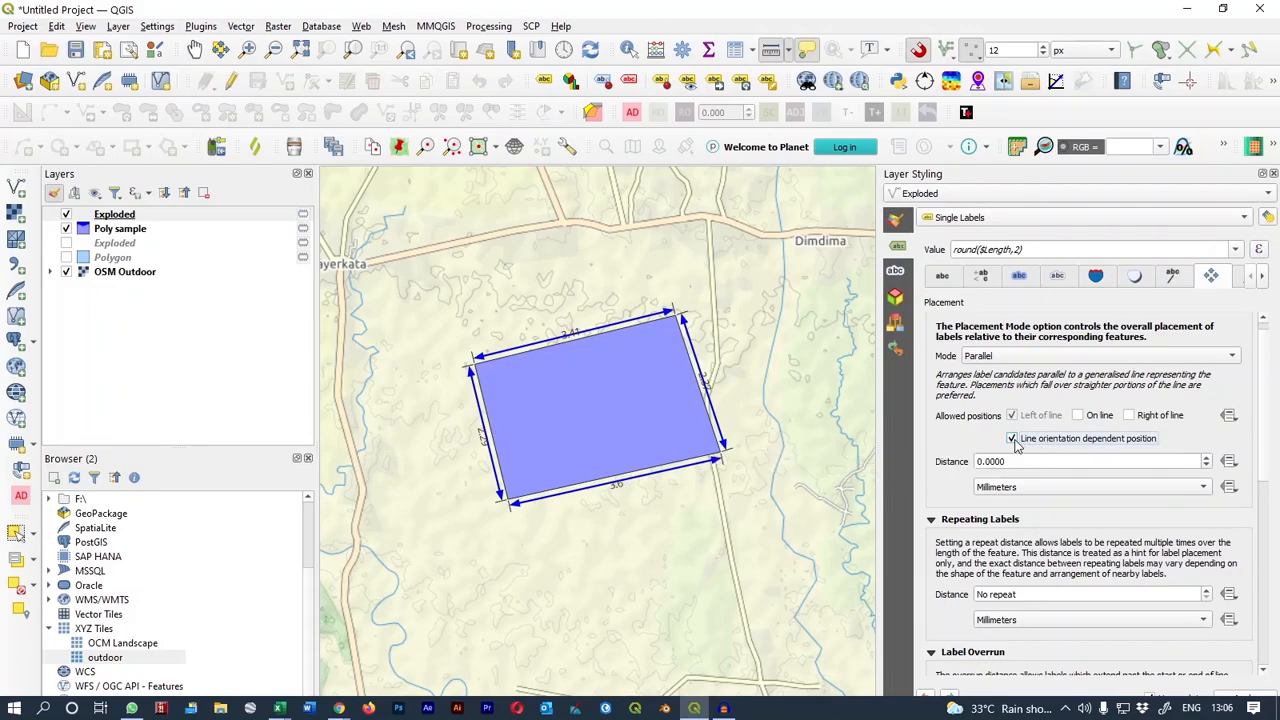
Enable a text buffer on the Exploded layer's labels and set its size to 1.3 millimeters.
click(1031, 280)
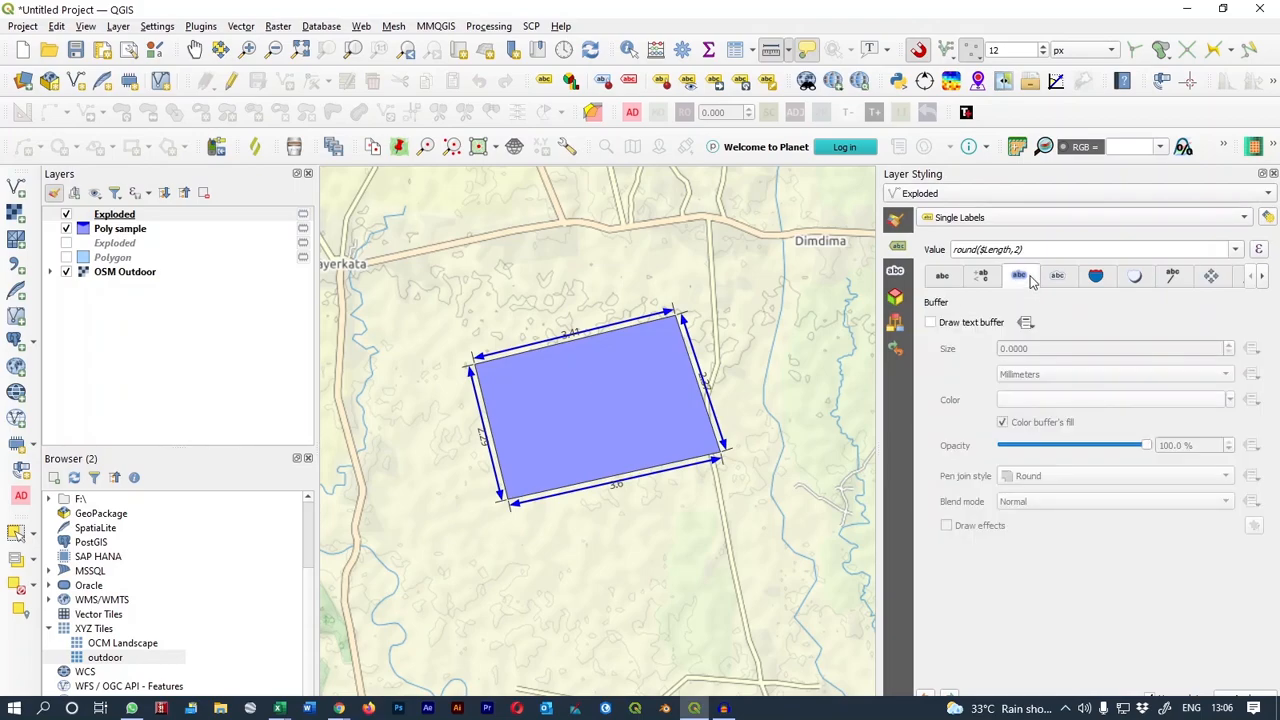
click(930, 322)
double_click(1033, 348)
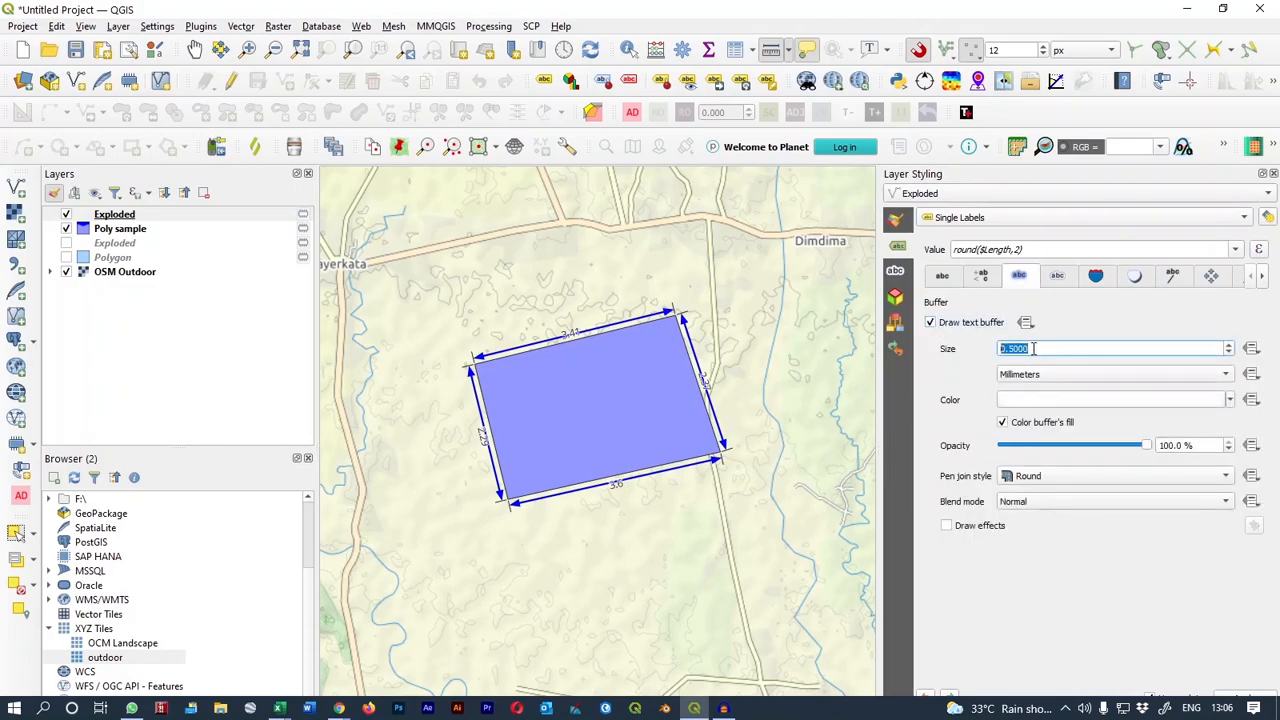
drag(742, 410, 720, 372)
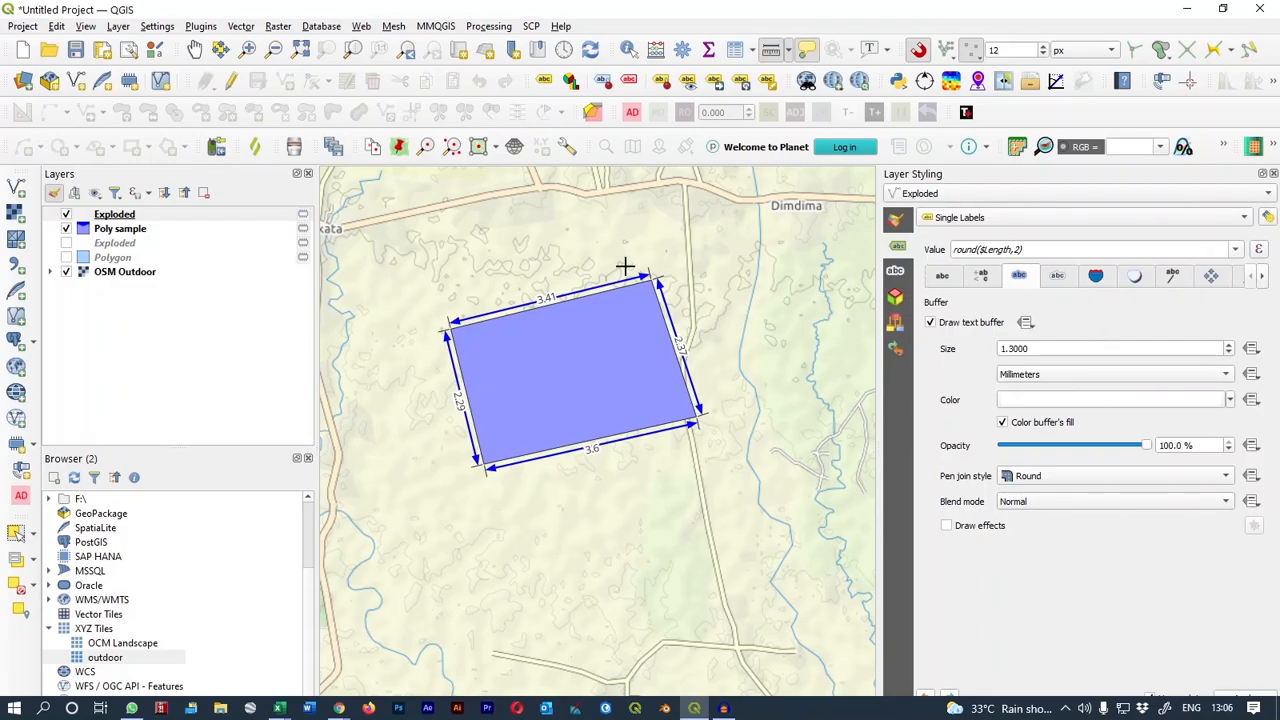
Append a metre suffix to the length labels by changing the label expression to round($Length,2) || ' m'.
click(1258, 249)
click(917, 260)
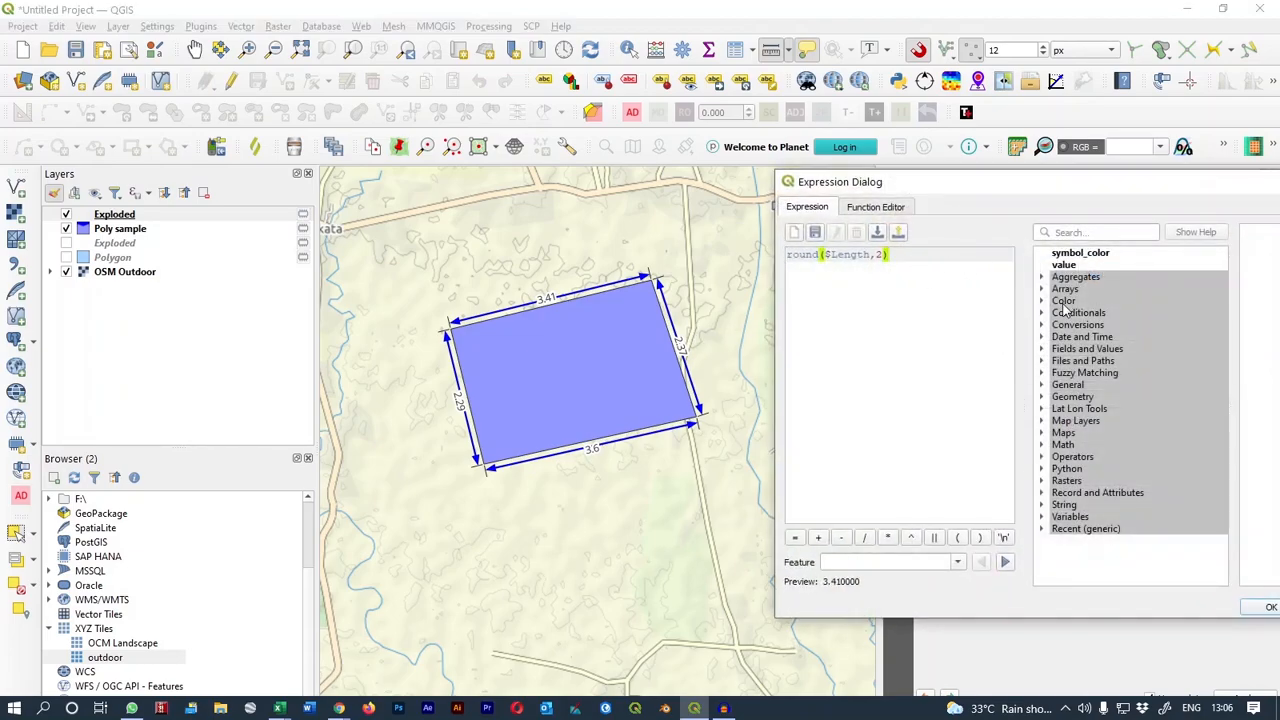
key(Left)
key(Left)
text(|)
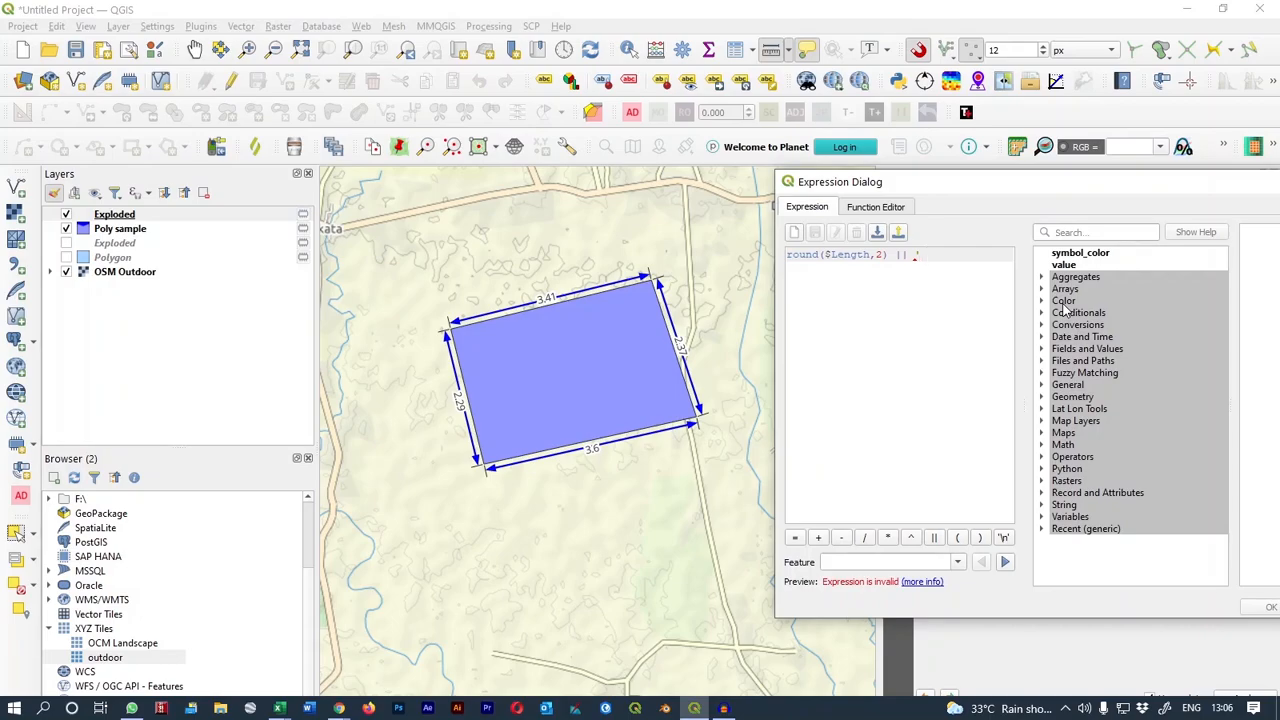
text(| ' m')
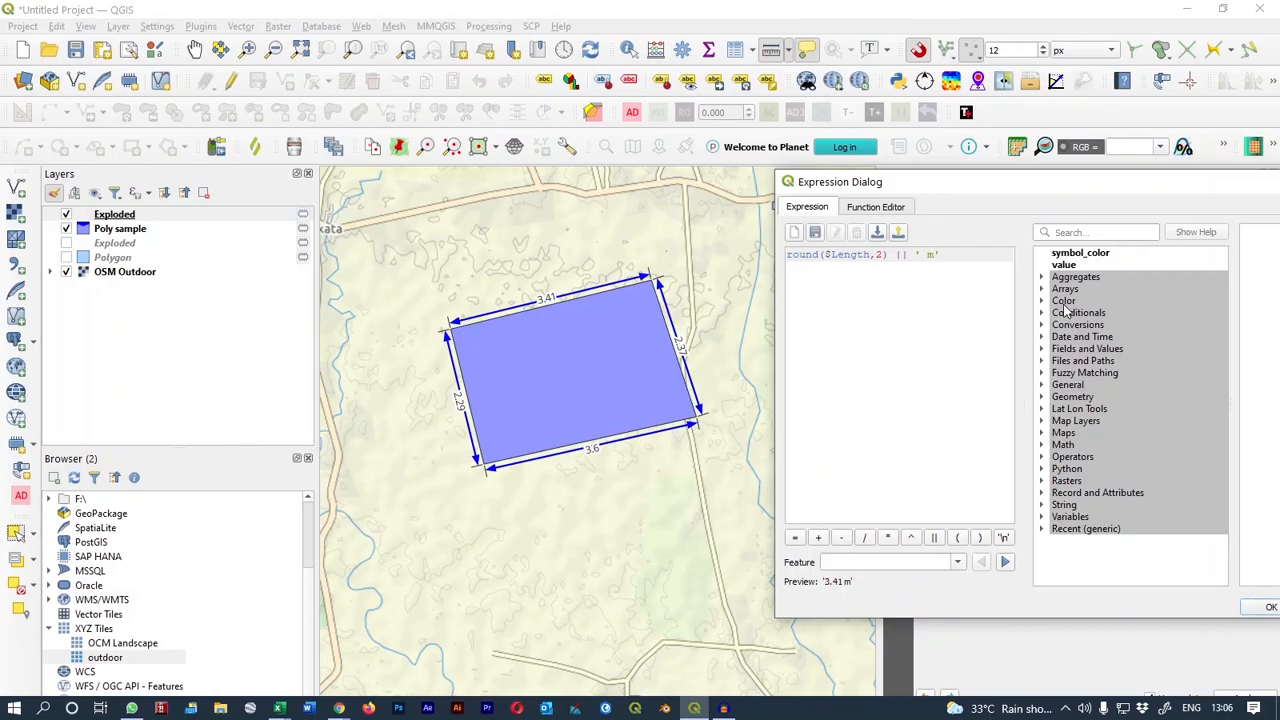
click(1269, 607)
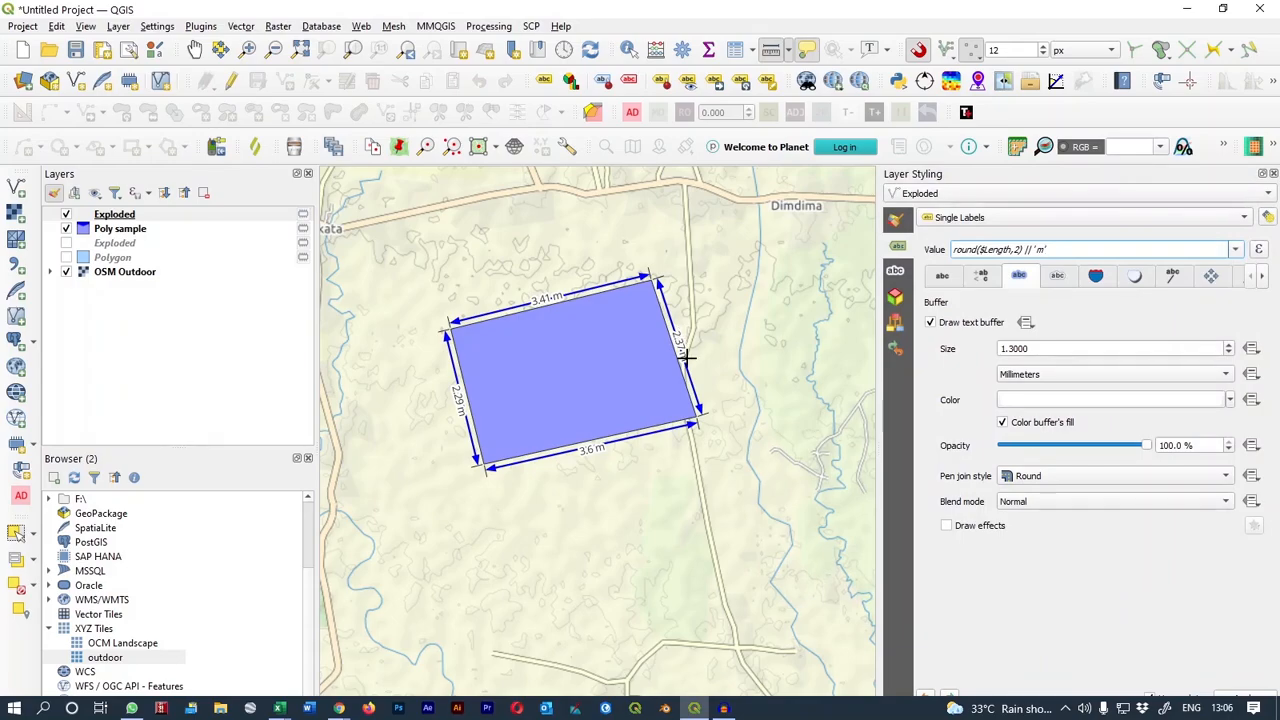
Convert the labels to metres before rounding by changing the label expression to round($Length*1000,2) || ' m'.
click(1259, 250)
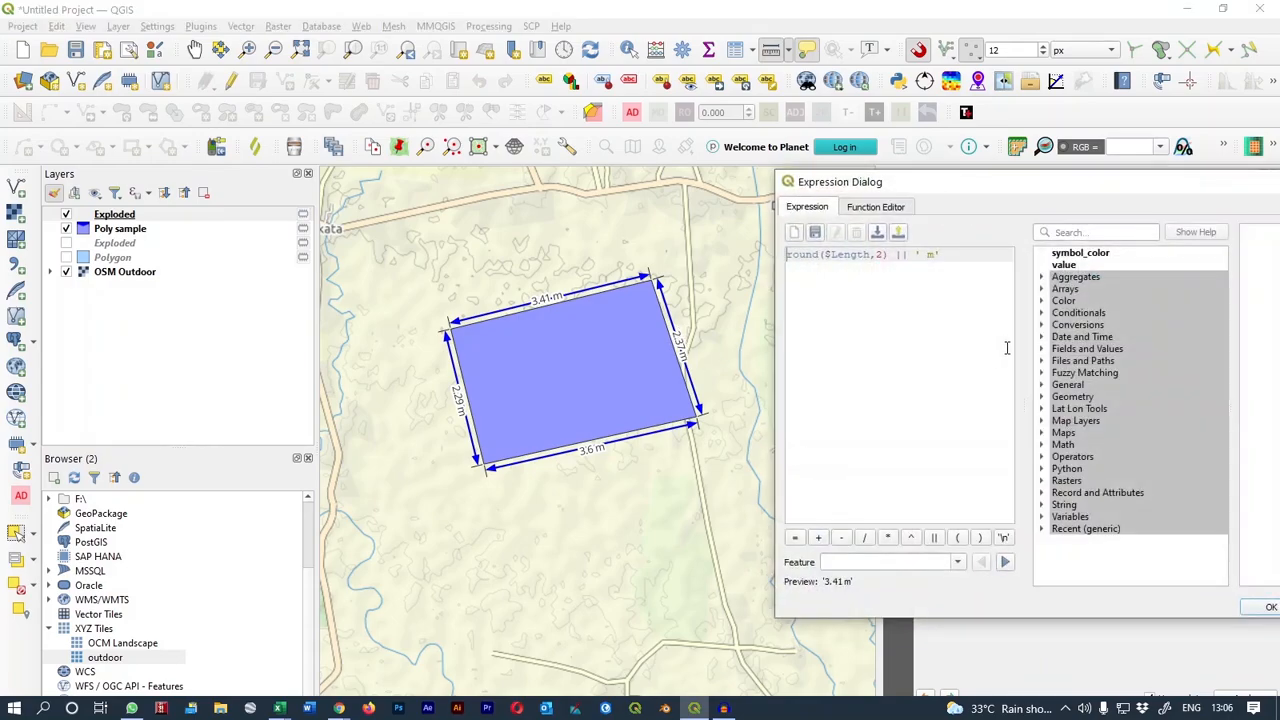
click(889, 254)
text(*1000)
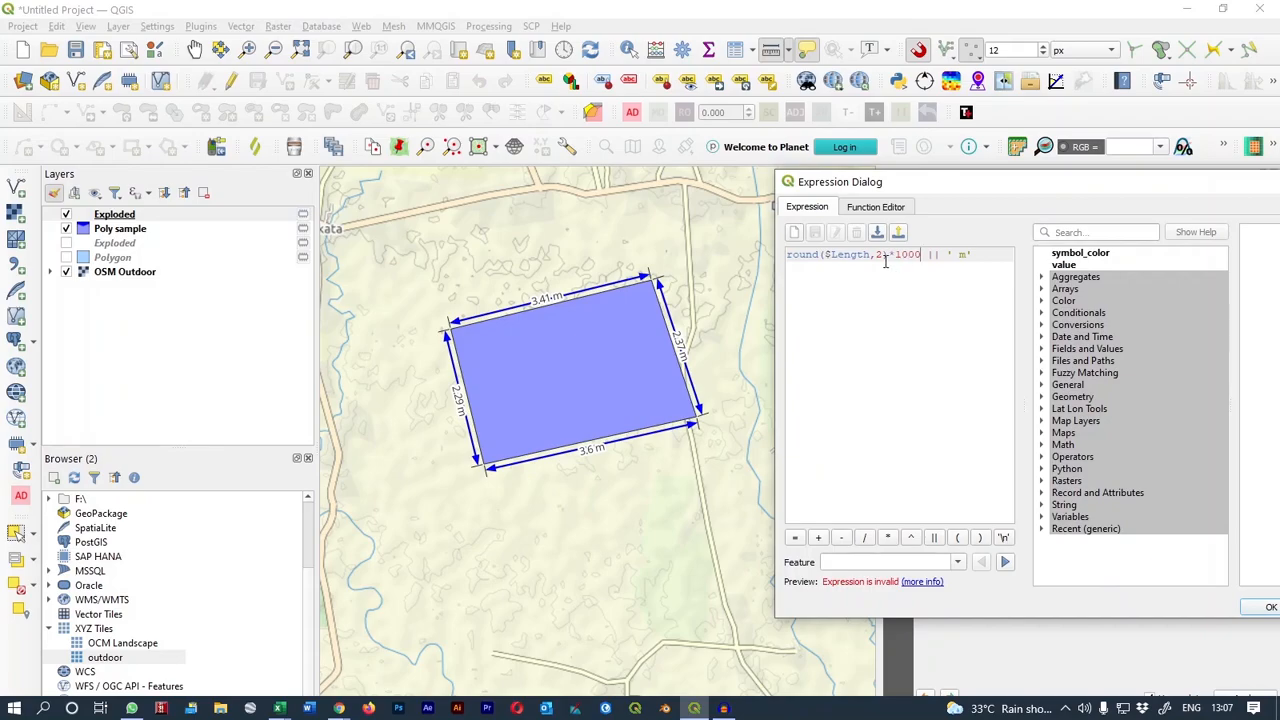
drag(890, 255, 917, 252)
key(BackSpace)
click(871, 255)
key(Right)
key(Right)
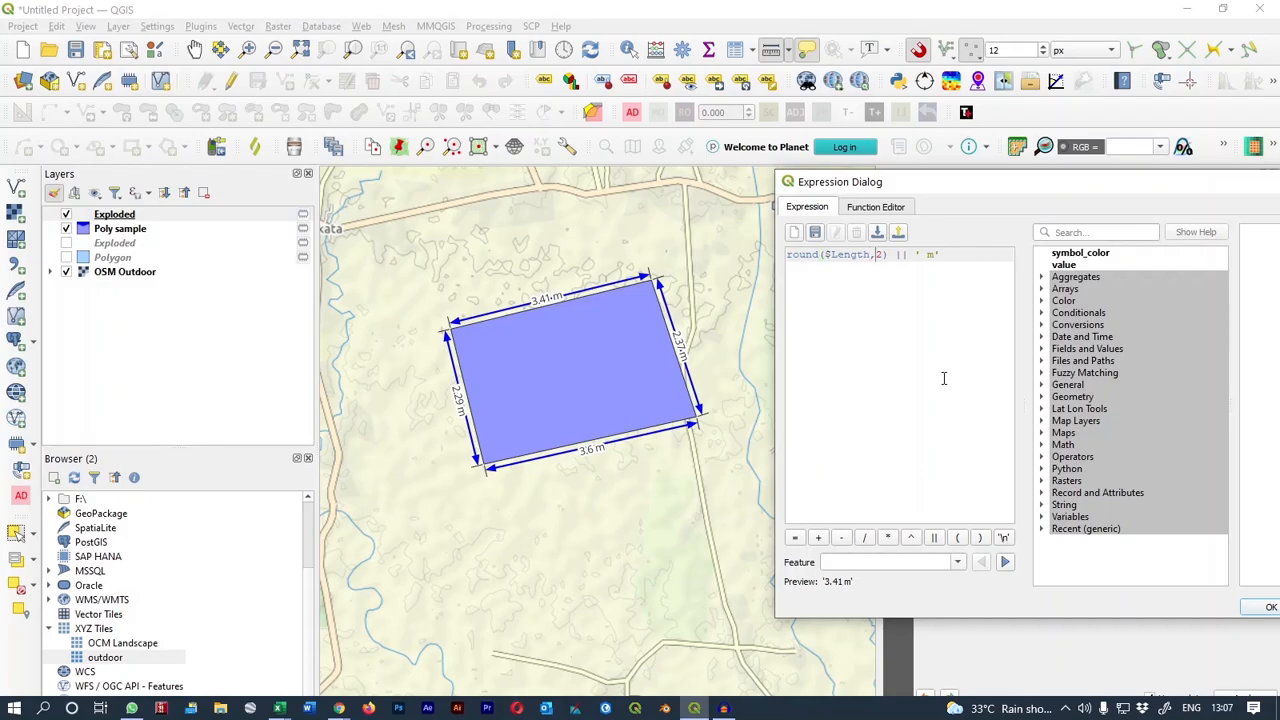
text(*1000)
click(1250, 611)
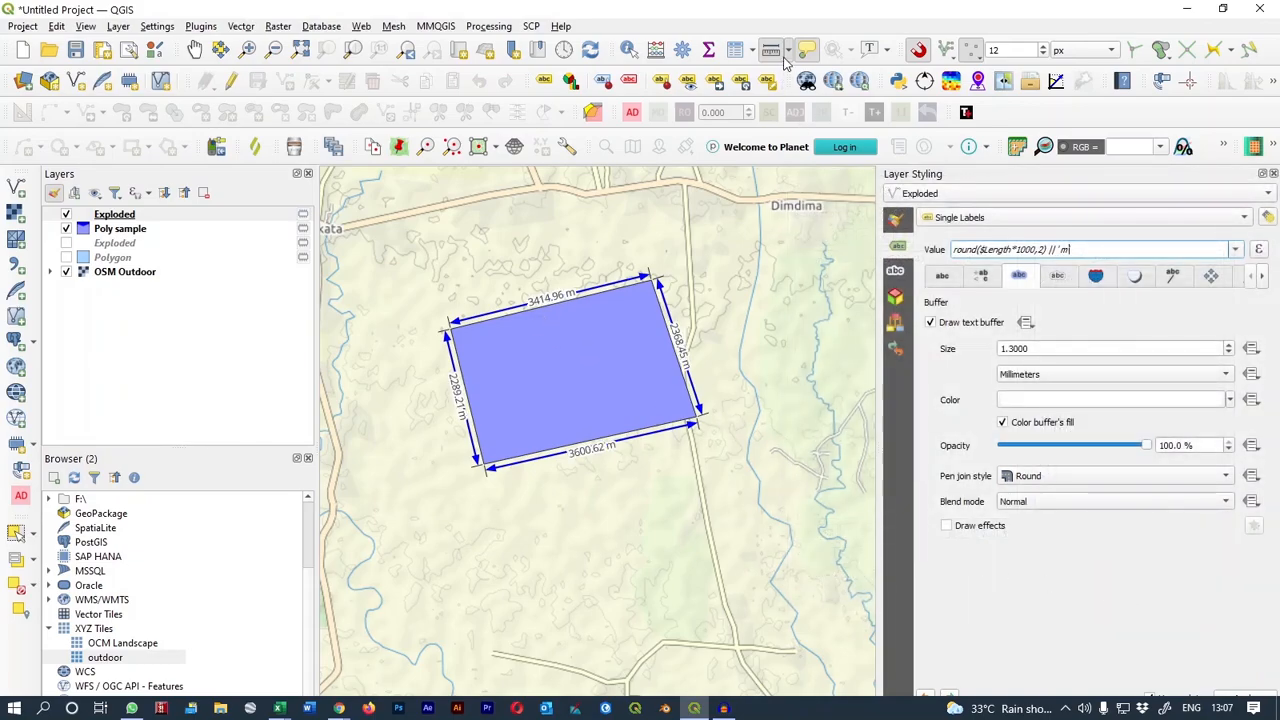
Measure the polygon's upper side in meters to check it against its label, and close the measurement.
click(449, 326)
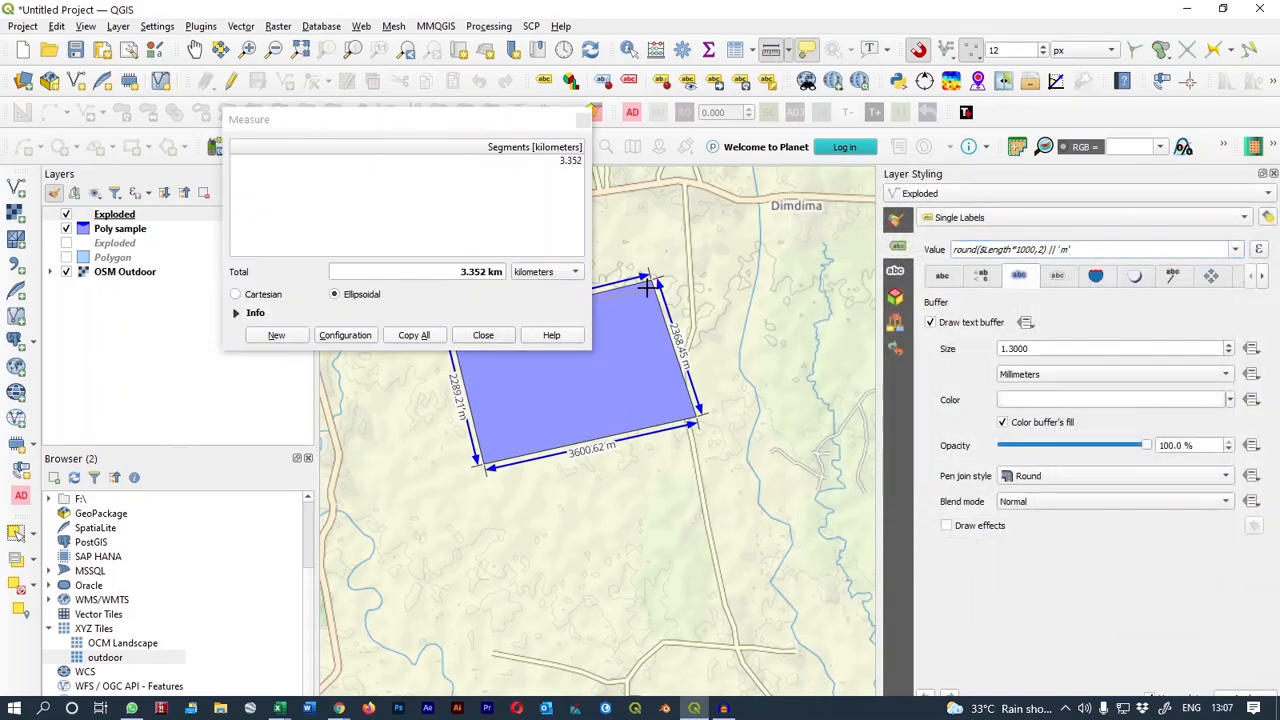
click(545, 271)
click(545, 259)
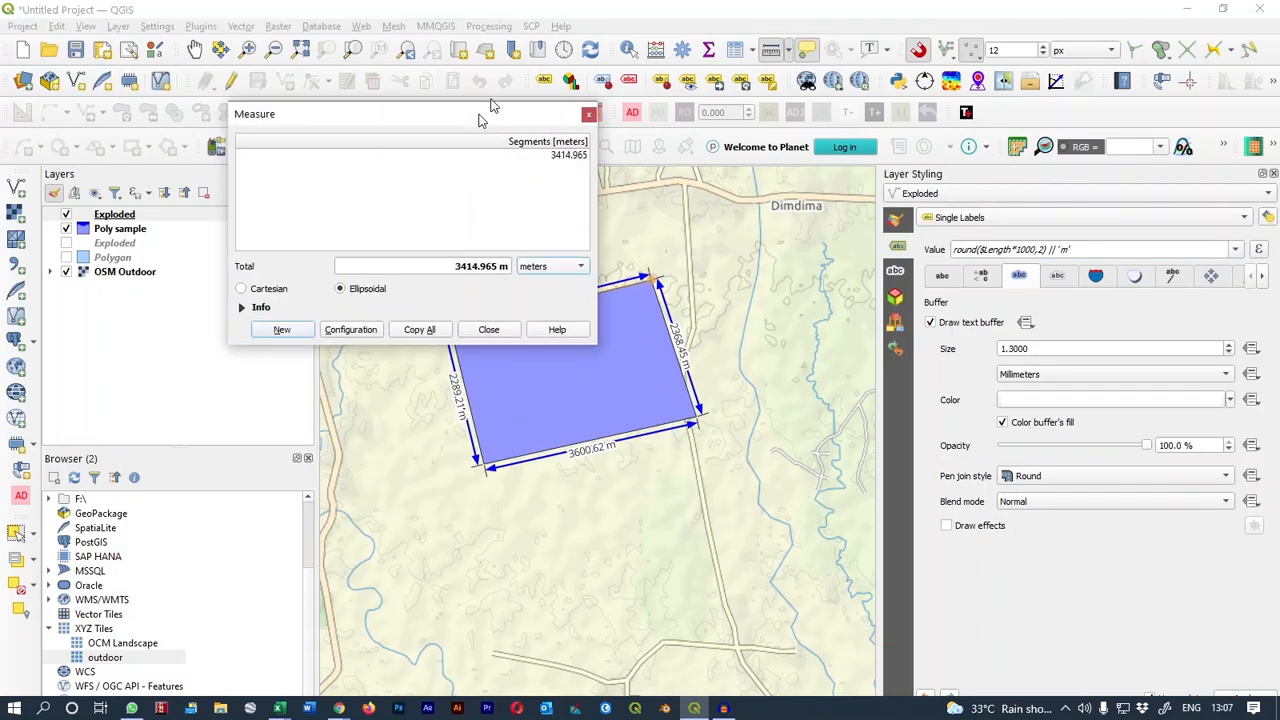
drag(477, 119, 569, 40)
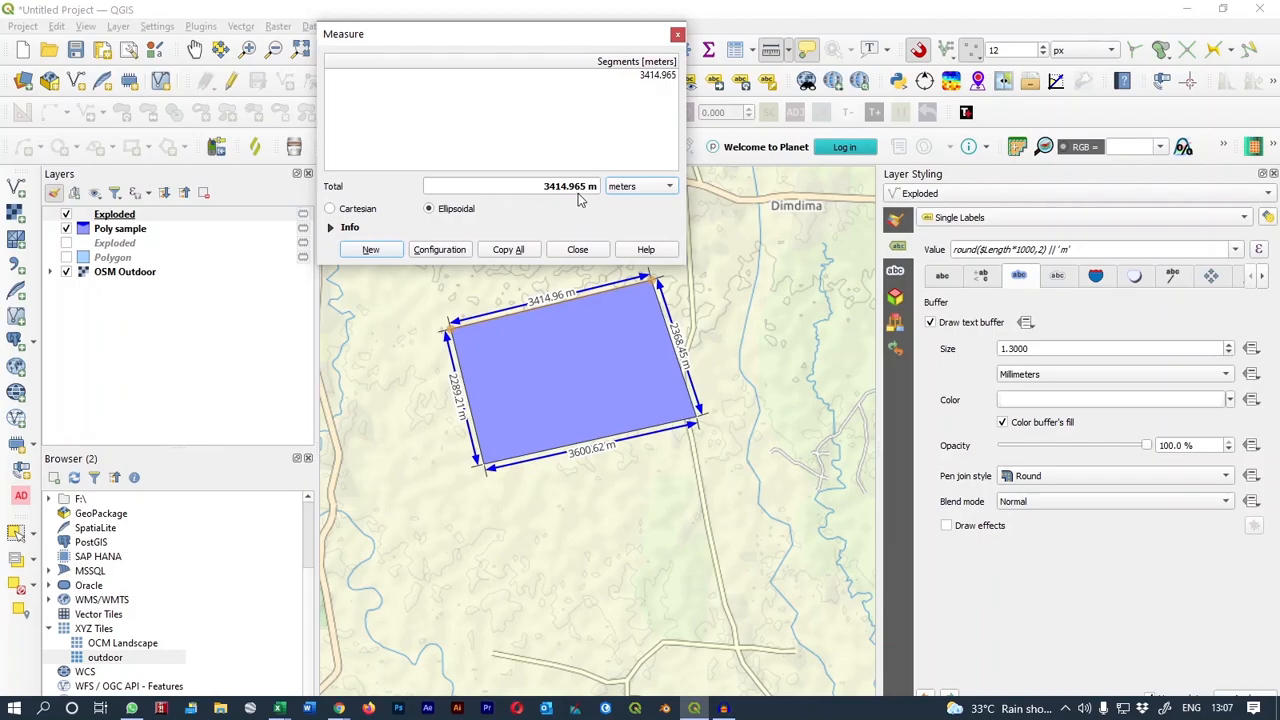
click(580, 252)
drag(686, 320, 726, 309)
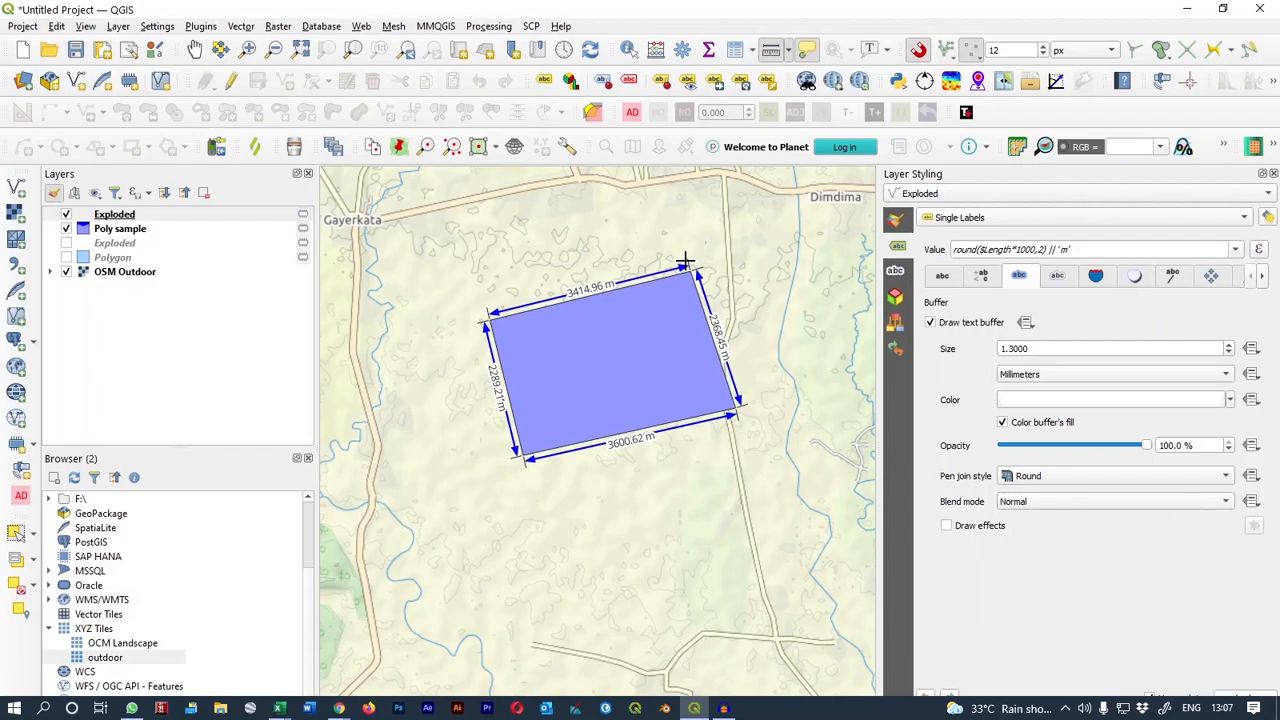
drag(709, 291, 680, 297)
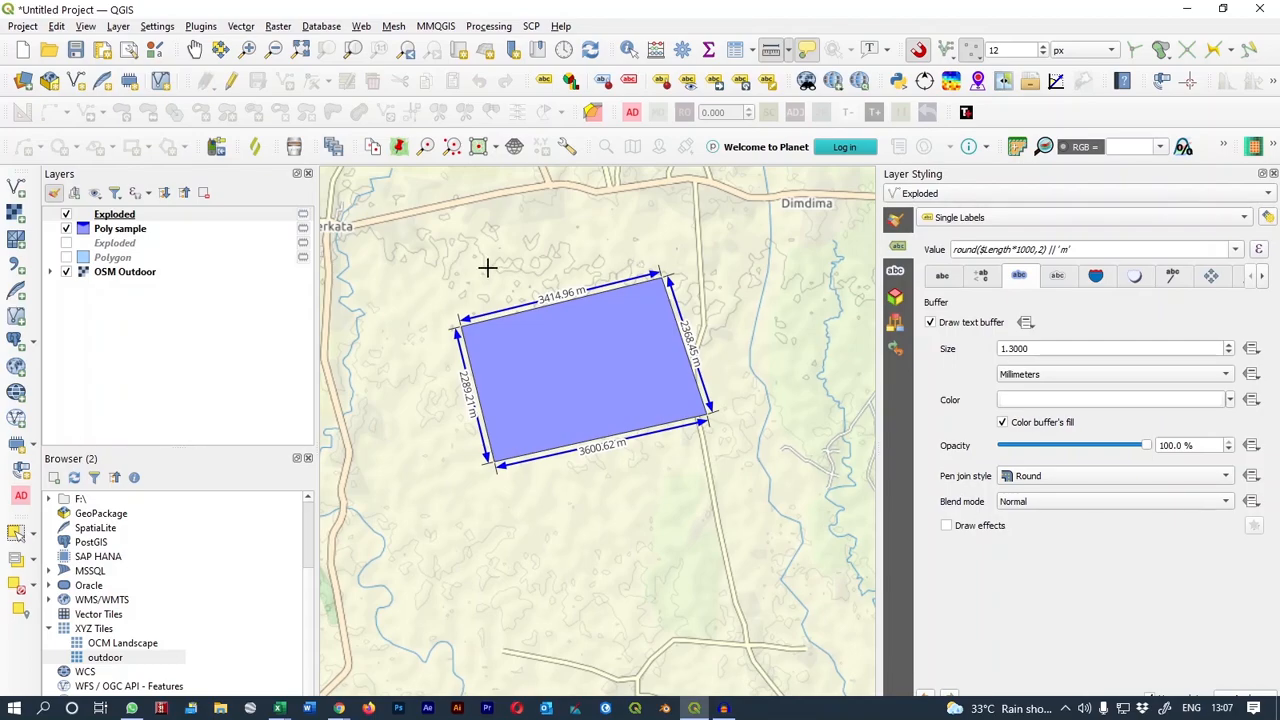
drag(538, 278, 482, 249)
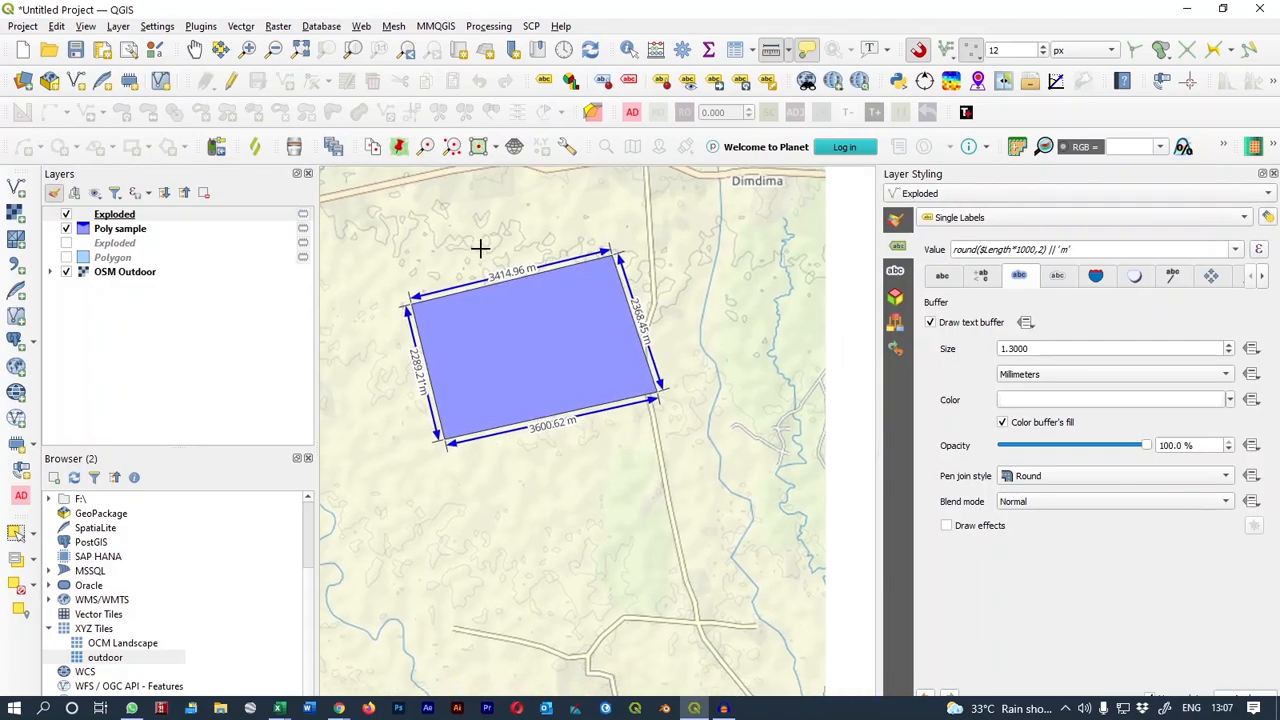
drag(600, 284, 590, 266)
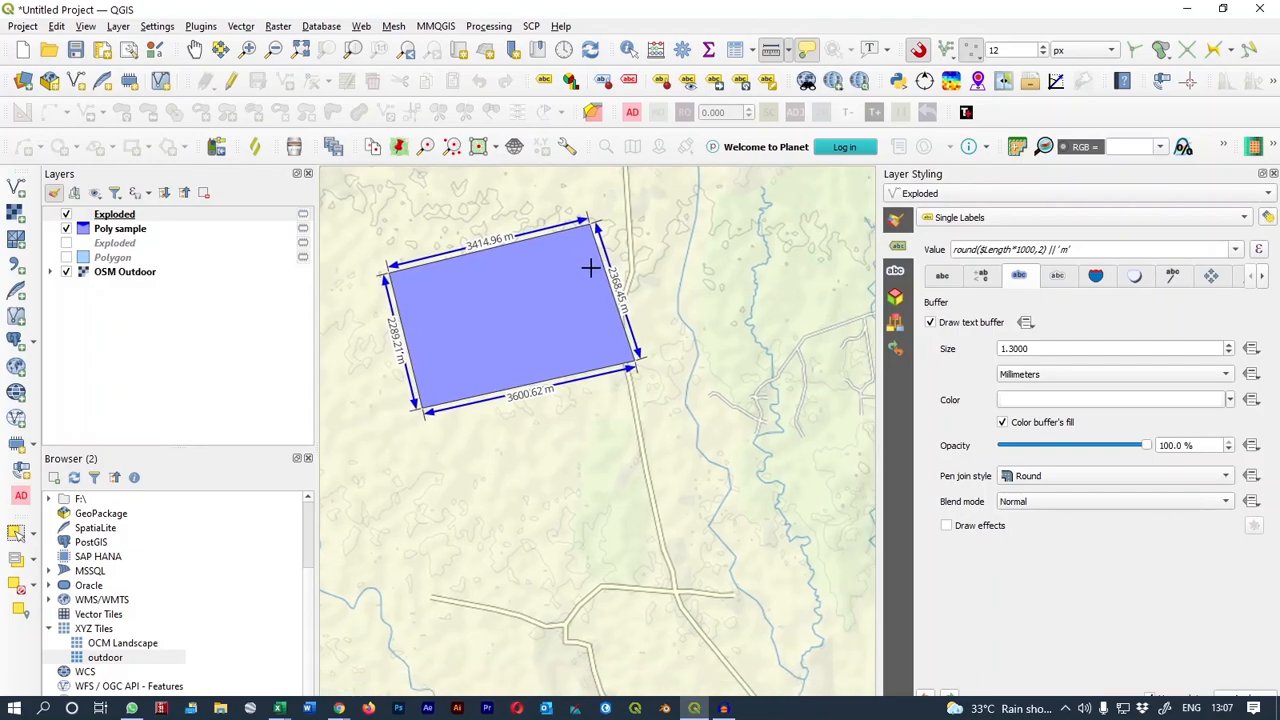
scroll(646, 334, down, 1)
scroll(646, 326, up, 1)
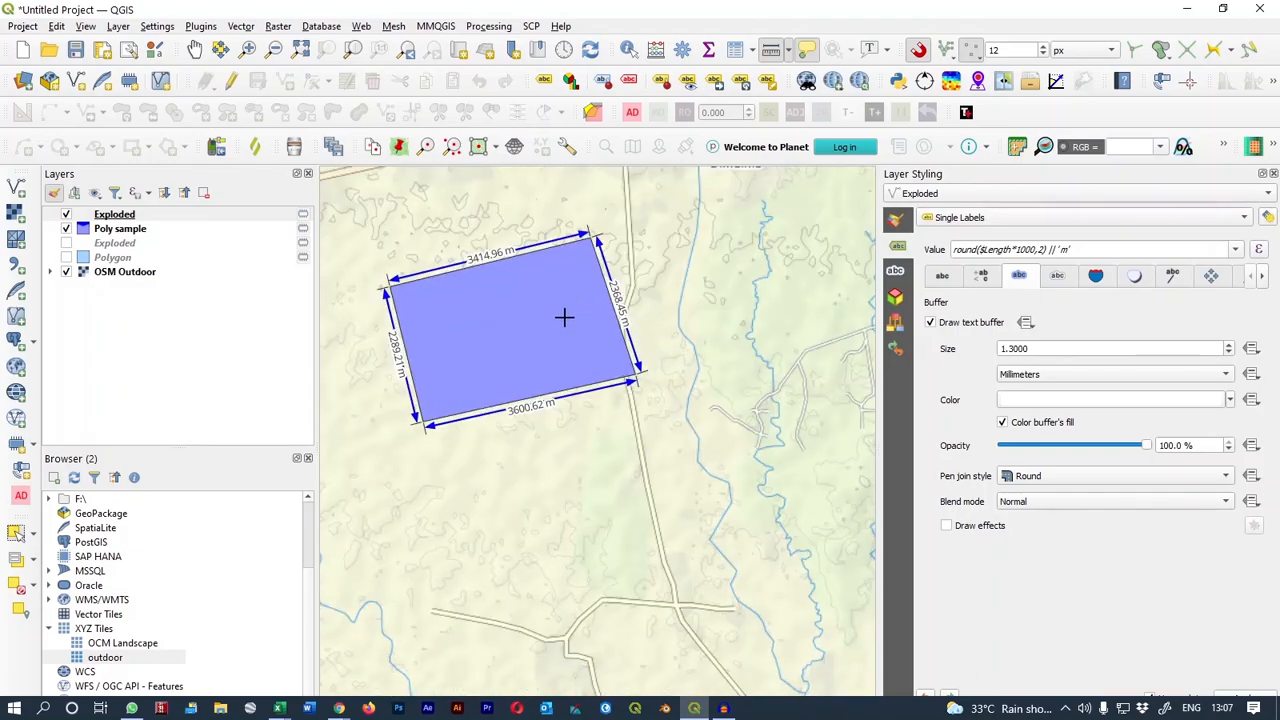
drag(569, 313, 621, 328)
Switch the Poly sample layer's visibility off and on to compare its dimension arrows with the Exploded layer's labels.
click(110, 220)
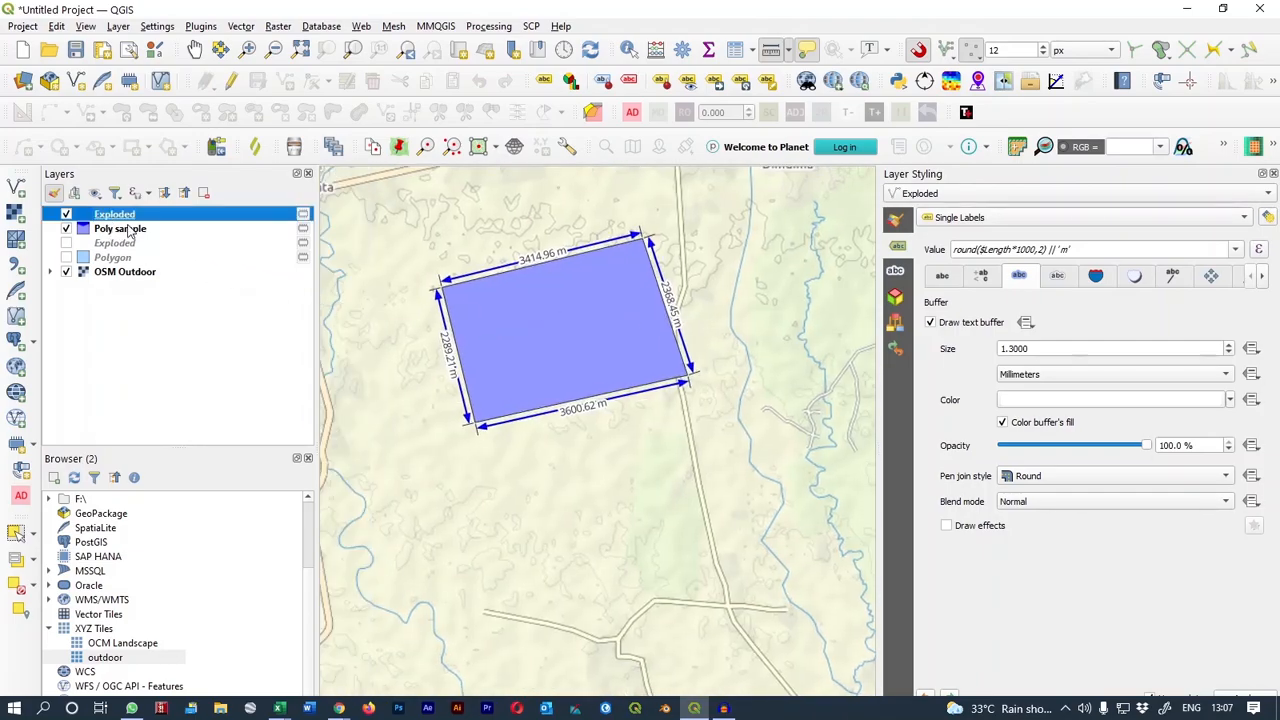
click(130, 231)
key(space)
key(space)
key(space)
key(space)
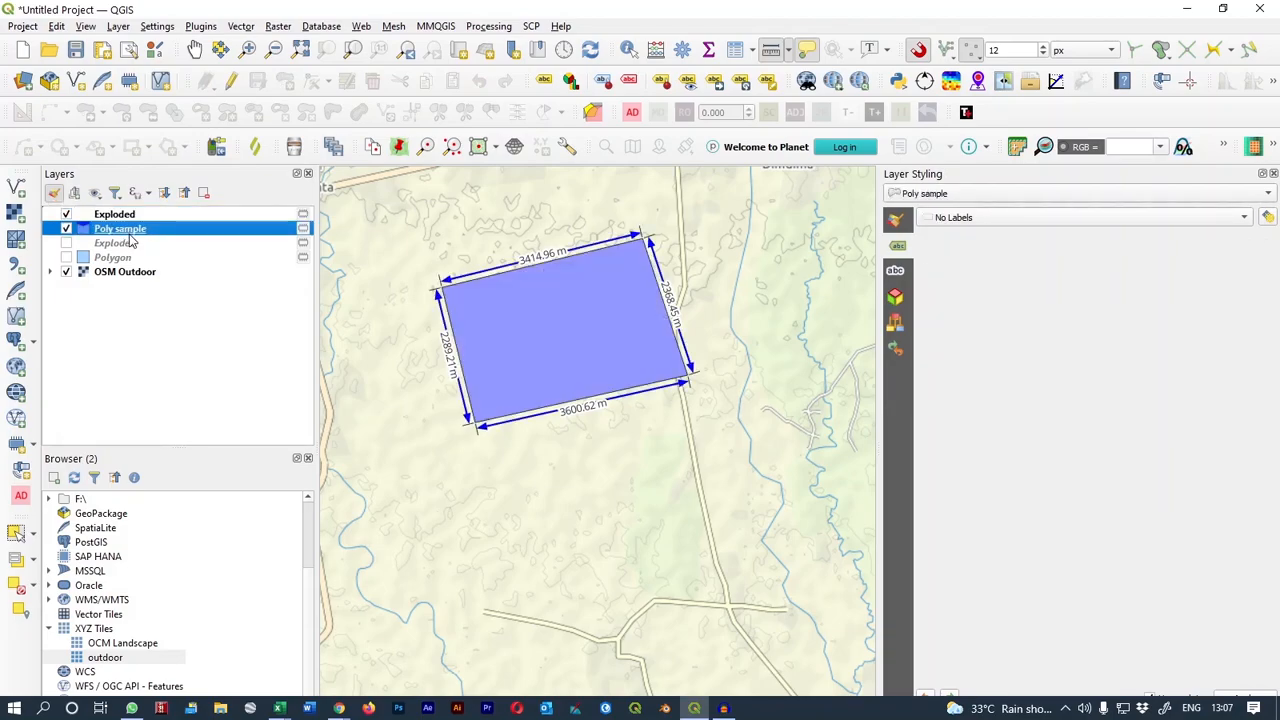
Save the Poly sample layer's style as the QML file "Measurement Lines - 1.qml" in the QGIS Length Style folder, and close its properties.
right_click(127, 236)
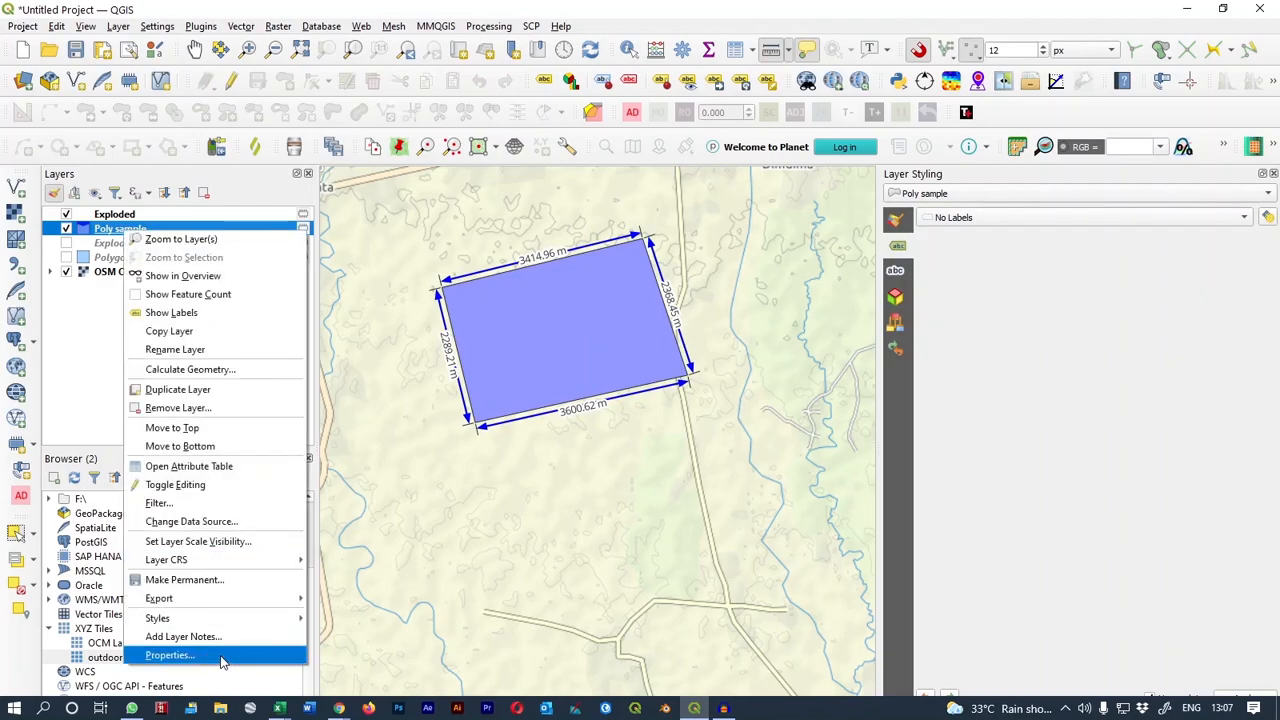
click(170, 655)
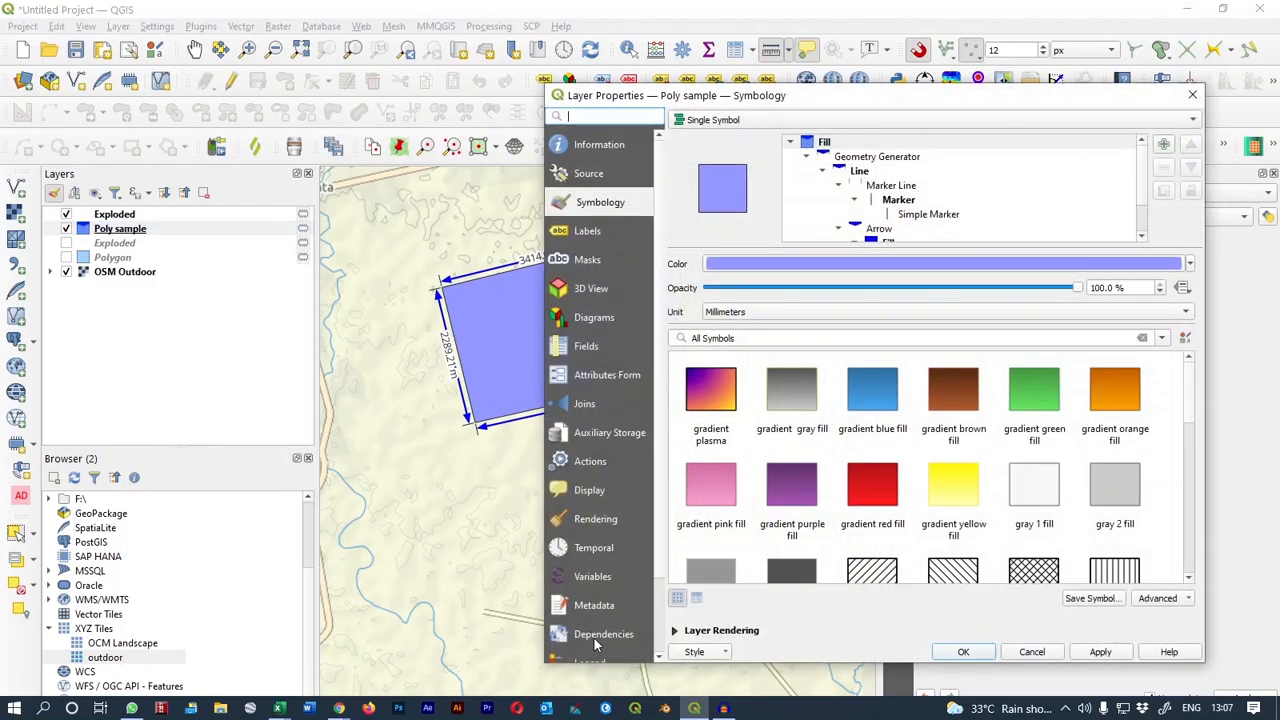
click(698, 655)
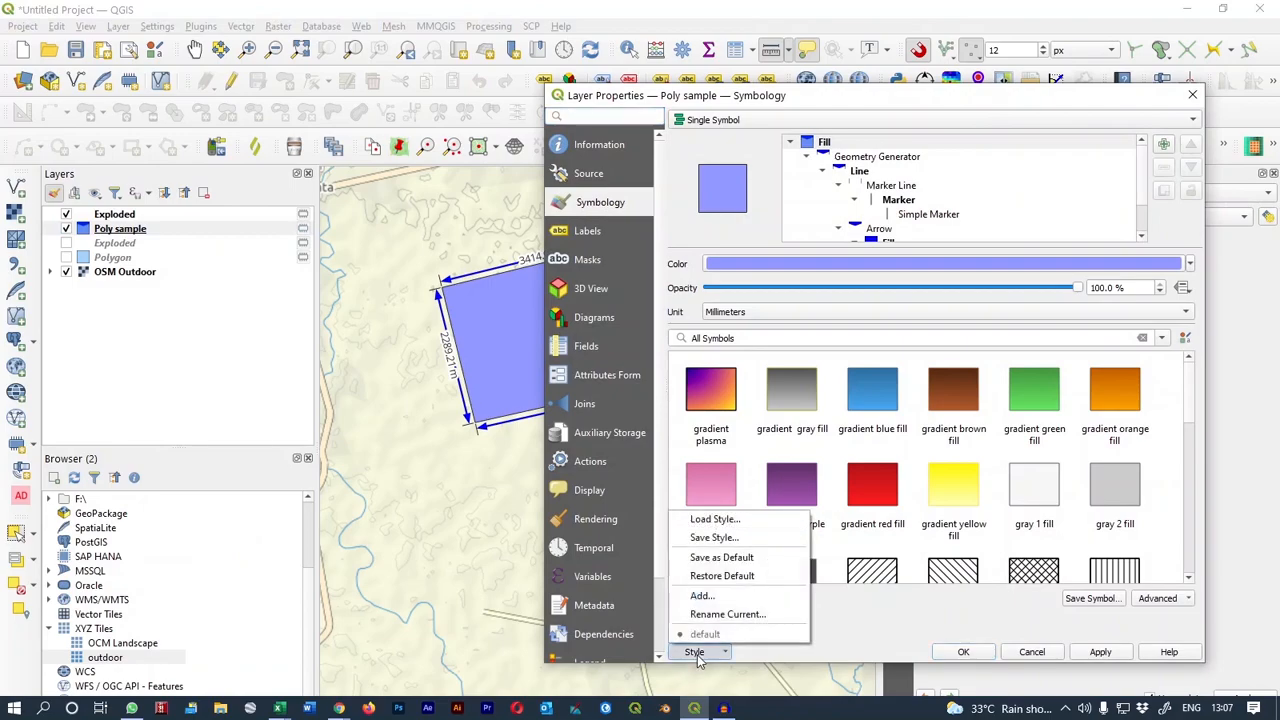
click(727, 535)
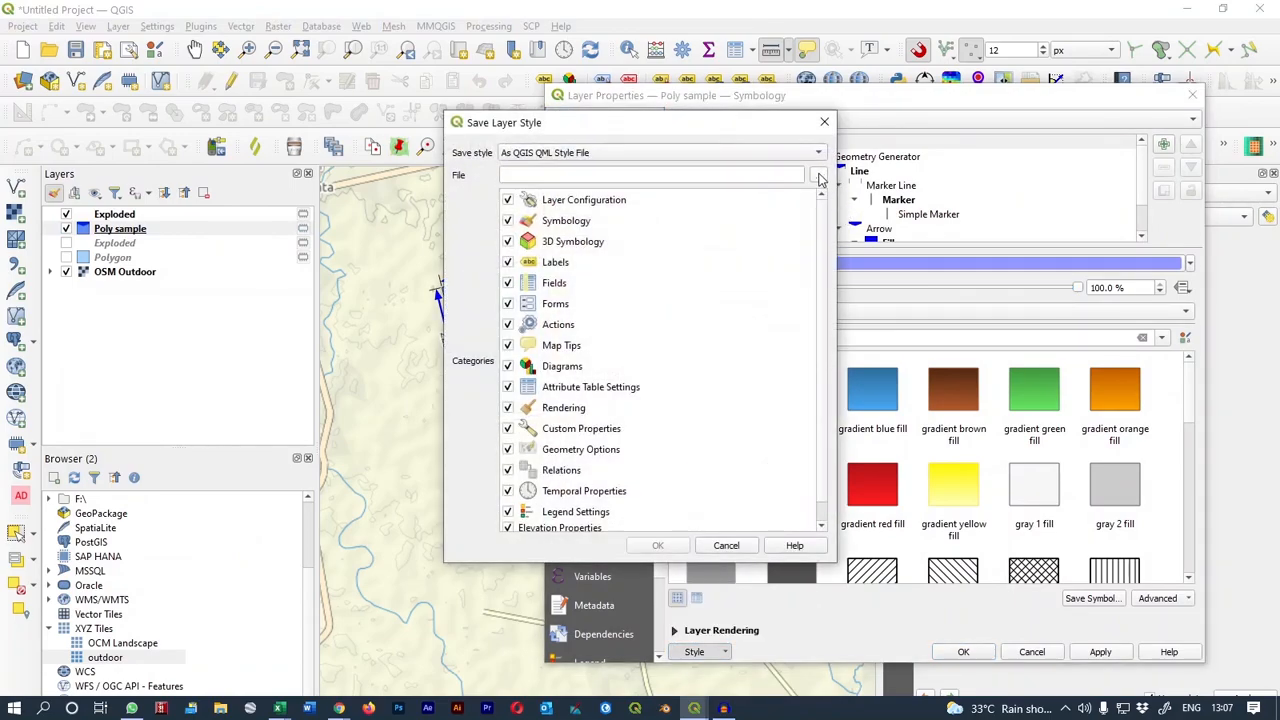
click(819, 176)
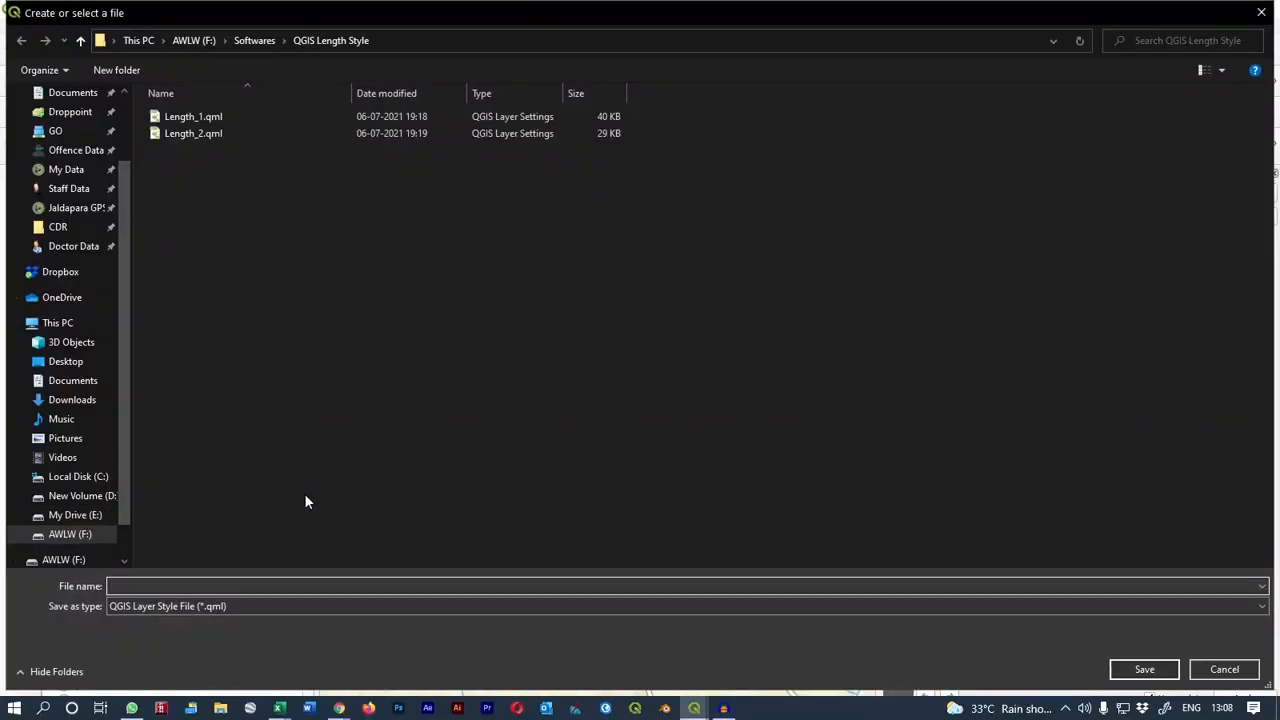
text(Measurement Lines - 1.qml)
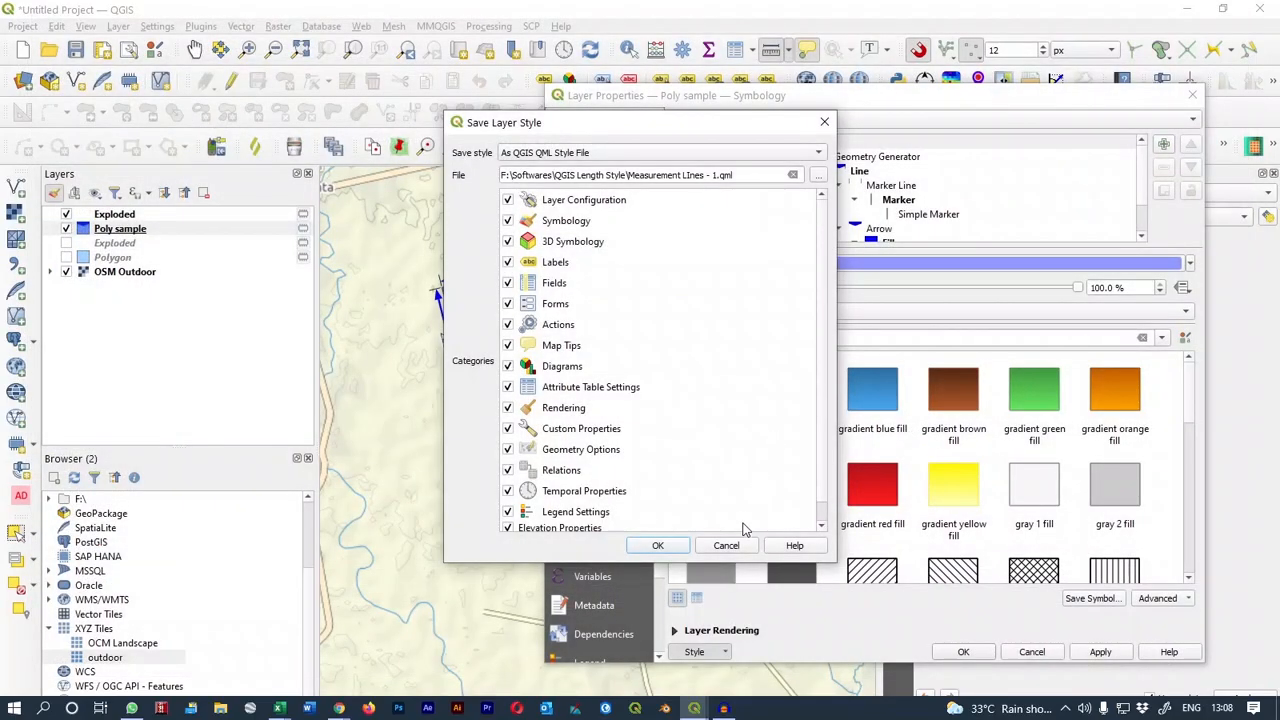
click(669, 548)
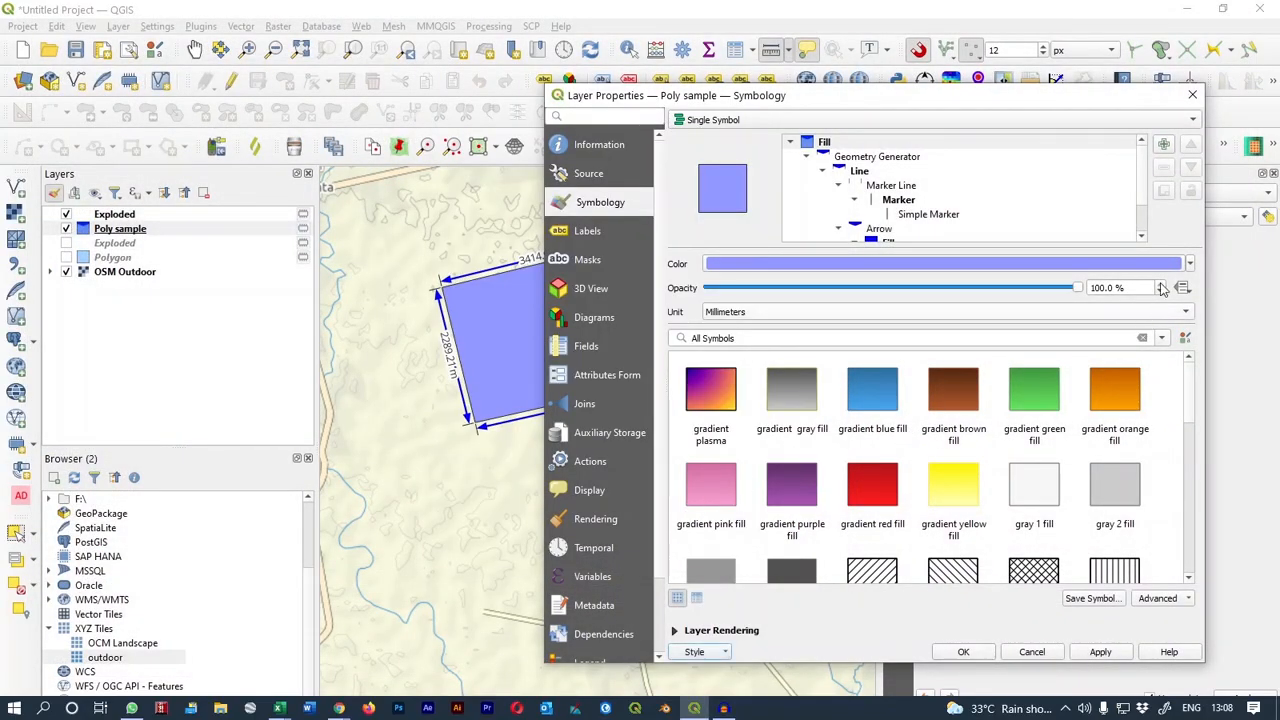
click(1192, 94)
Hide the Poly sample layer and the labelled Exploded layer above it.
drag(634, 386, 660, 317)
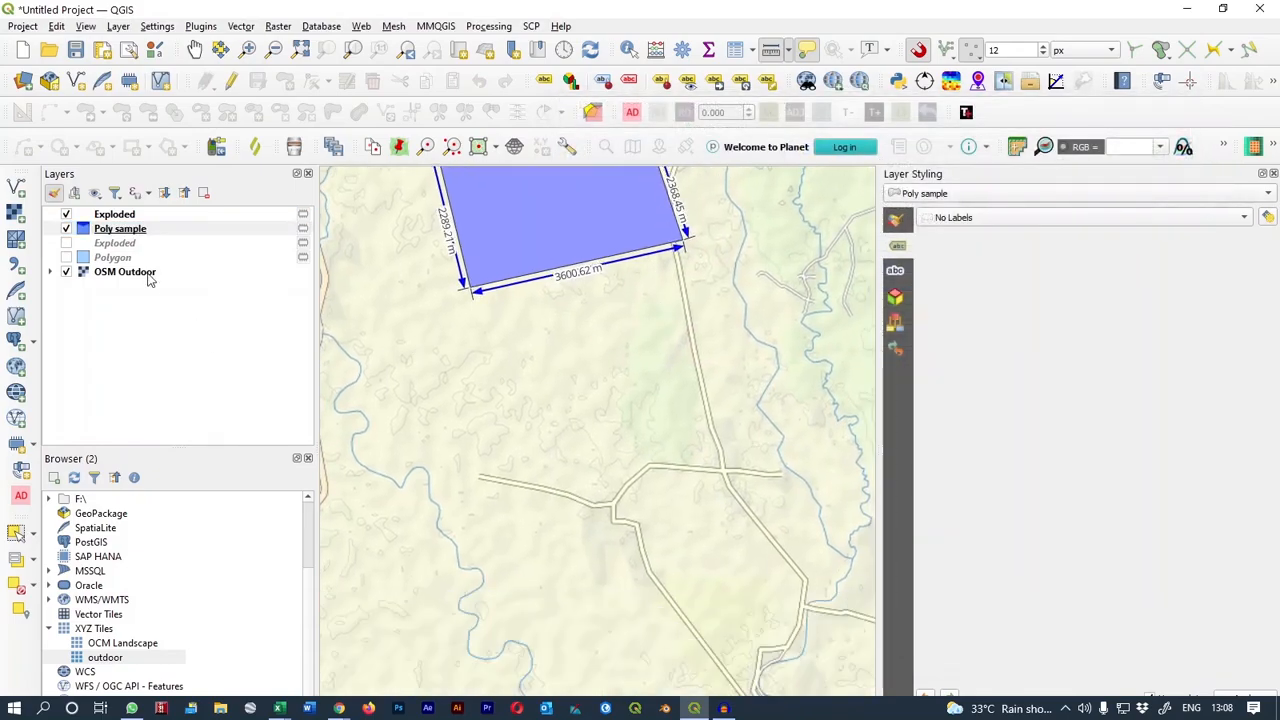
click(66, 229)
click(66, 214)
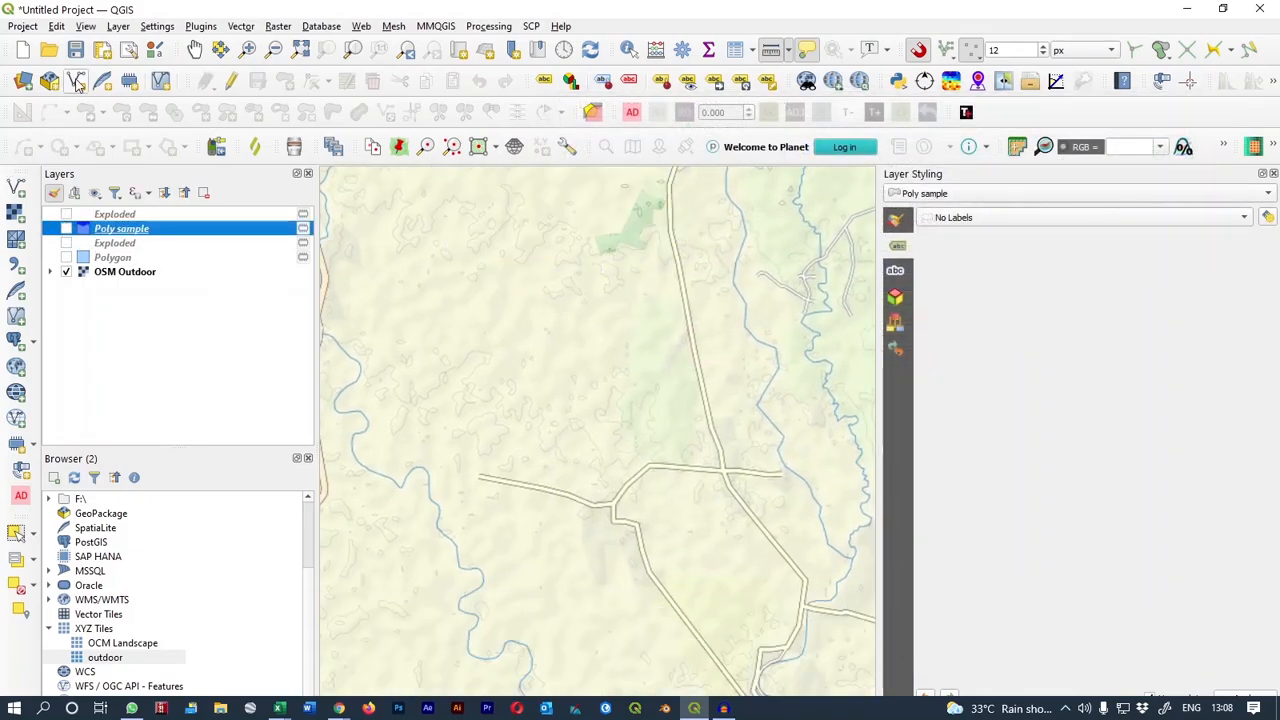
Create a temporary scratch layer named "test 1" with Polygon geometry in EPSG:4326 - WGS 84.
click(129, 80)
drag(713, 185, 541, 185)
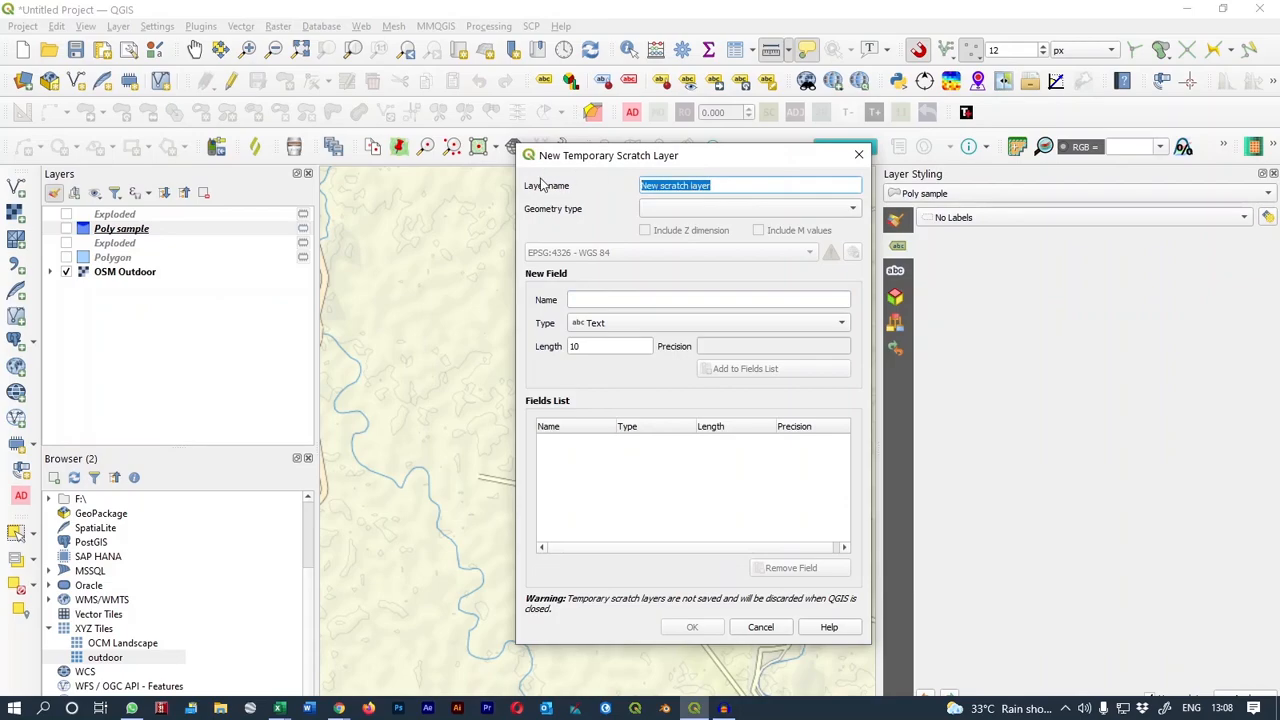
text(test 1)
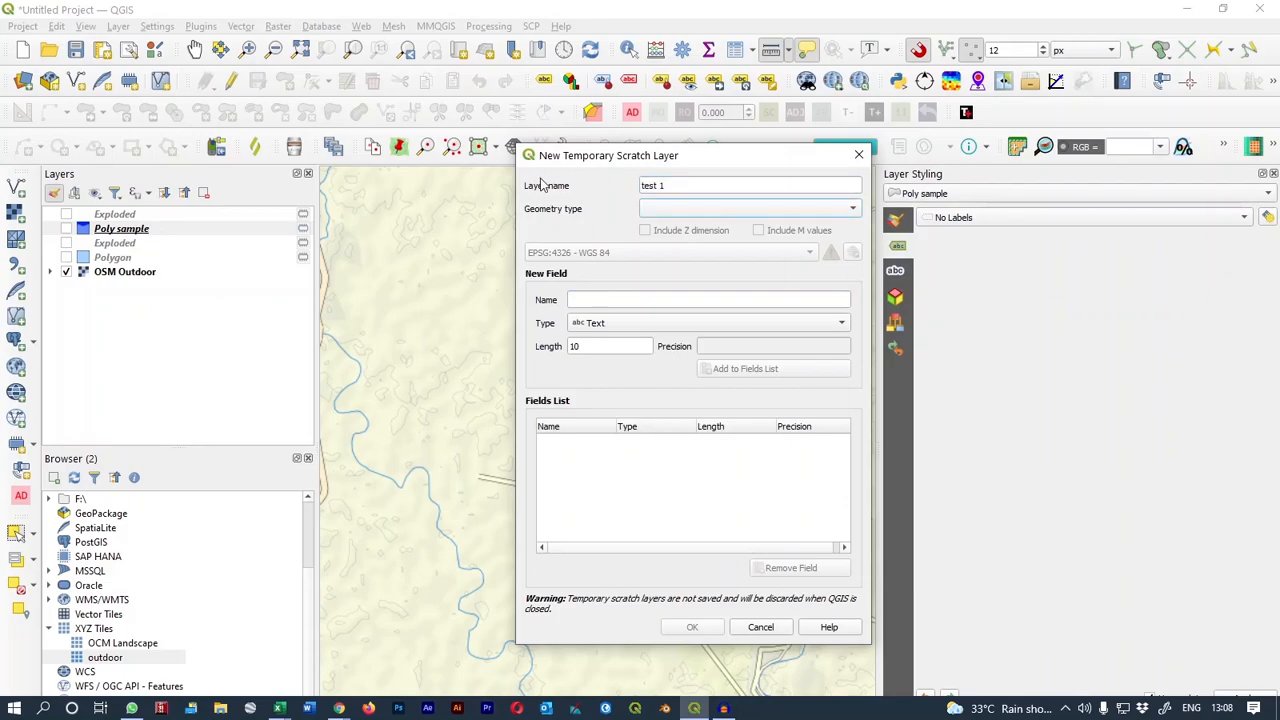
click(666, 208)
click(660, 275)
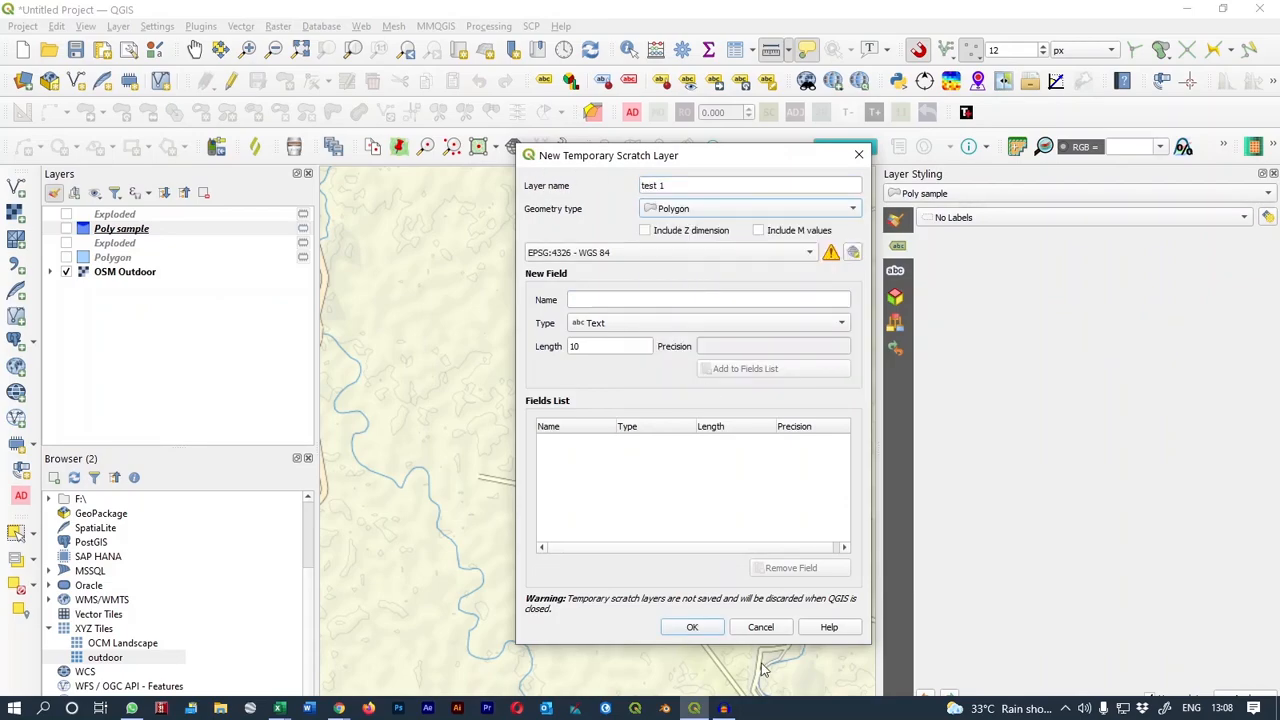
click(692, 627)
click(487, 418)
click(652, 402)
key(Escape)
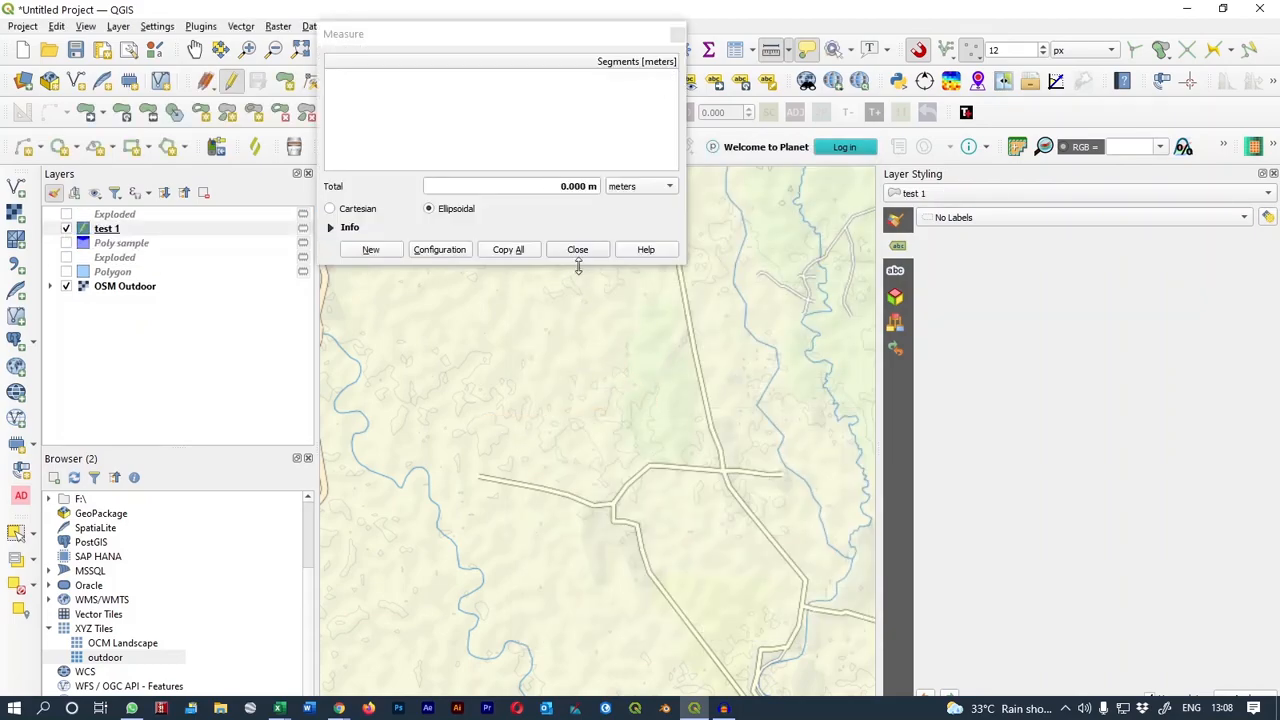
click(578, 250)
Draw a five-sided polygon on the test 1 layer around the road junction in the lower middle of the map.
click(285, 80)
click(544, 440)
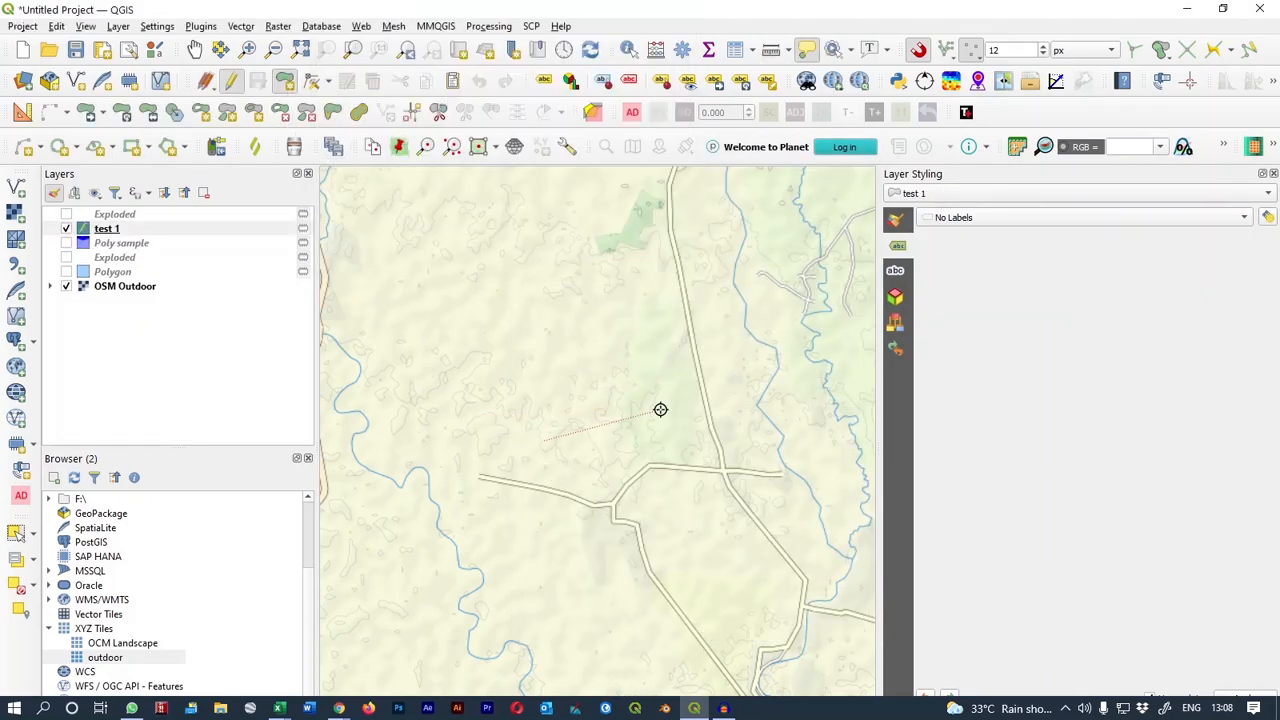
click(660, 410)
click(716, 560)
click(552, 588)
click(528, 528)
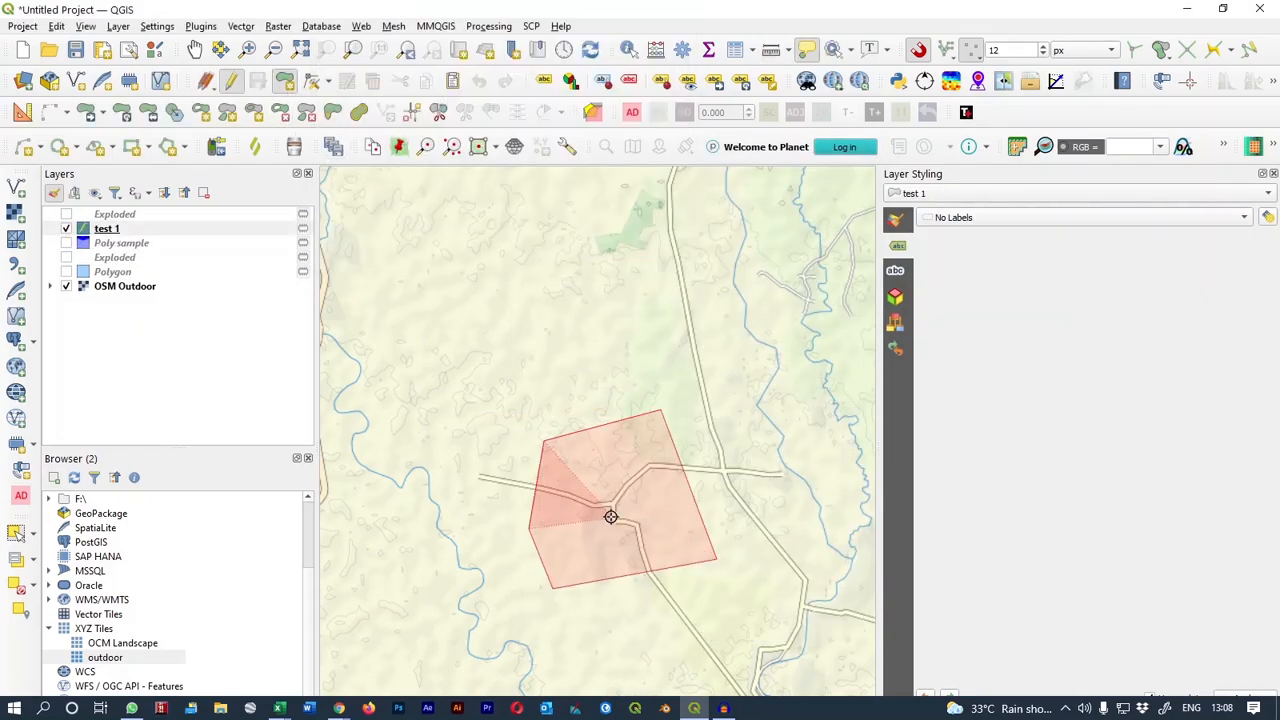
right_click(498, 481)
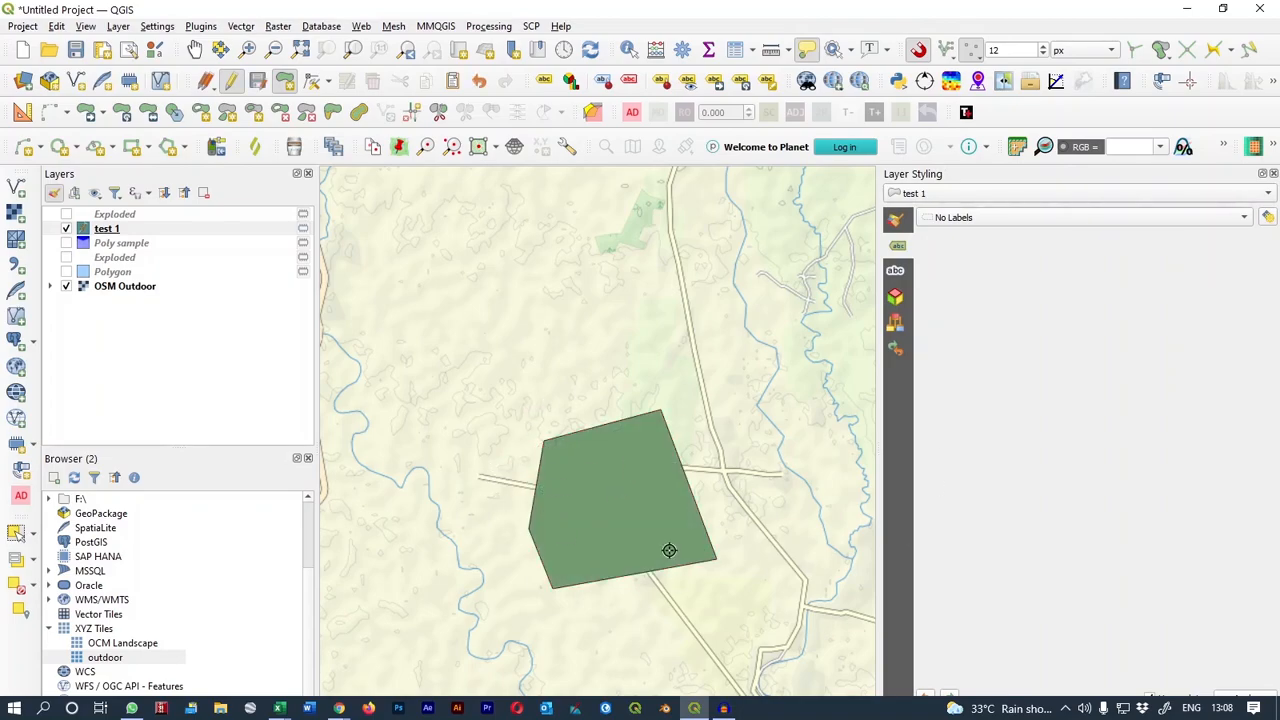
Stop editing the test 1 layer, save the new polygon, and close the measurement.
click(232, 82)
click(611, 366)
key(ctrl+shift+m)
click(576, 252)
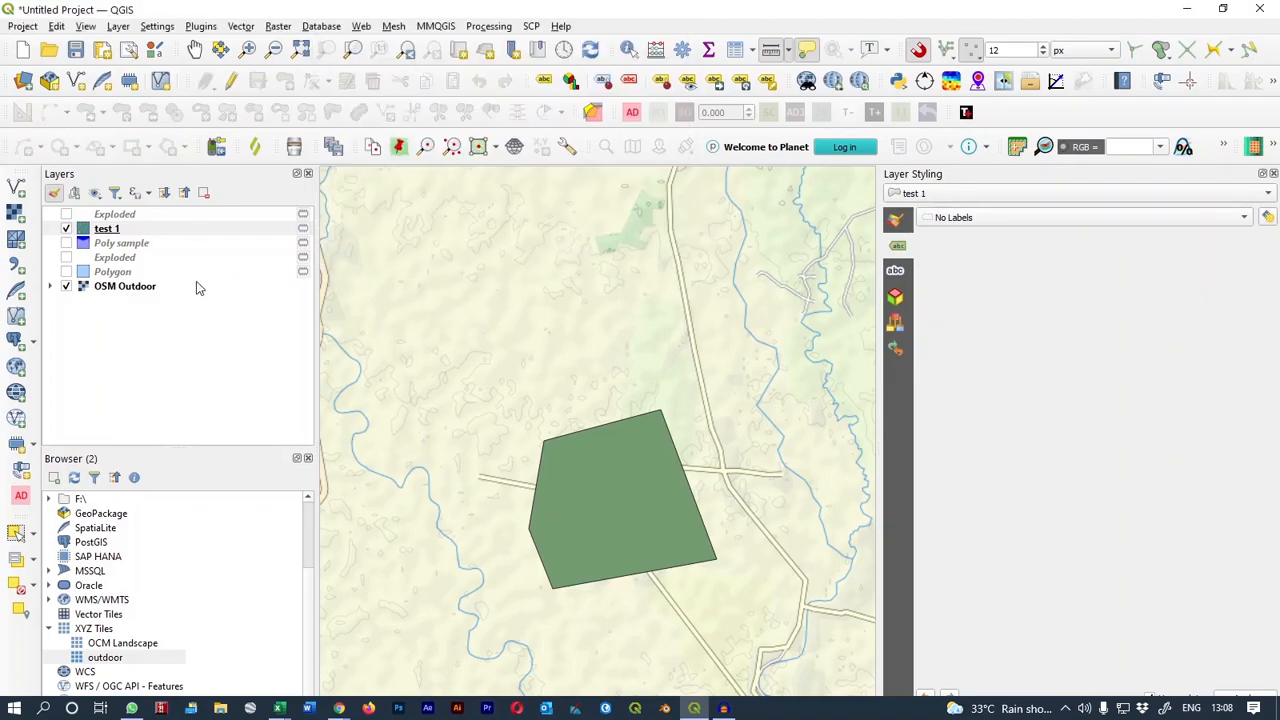
Load the style file "Measurement LInes - 1.qml" from the QGIS Length Style folder into the test 1 layer with all categories, and apply it.
right_click(108, 230)
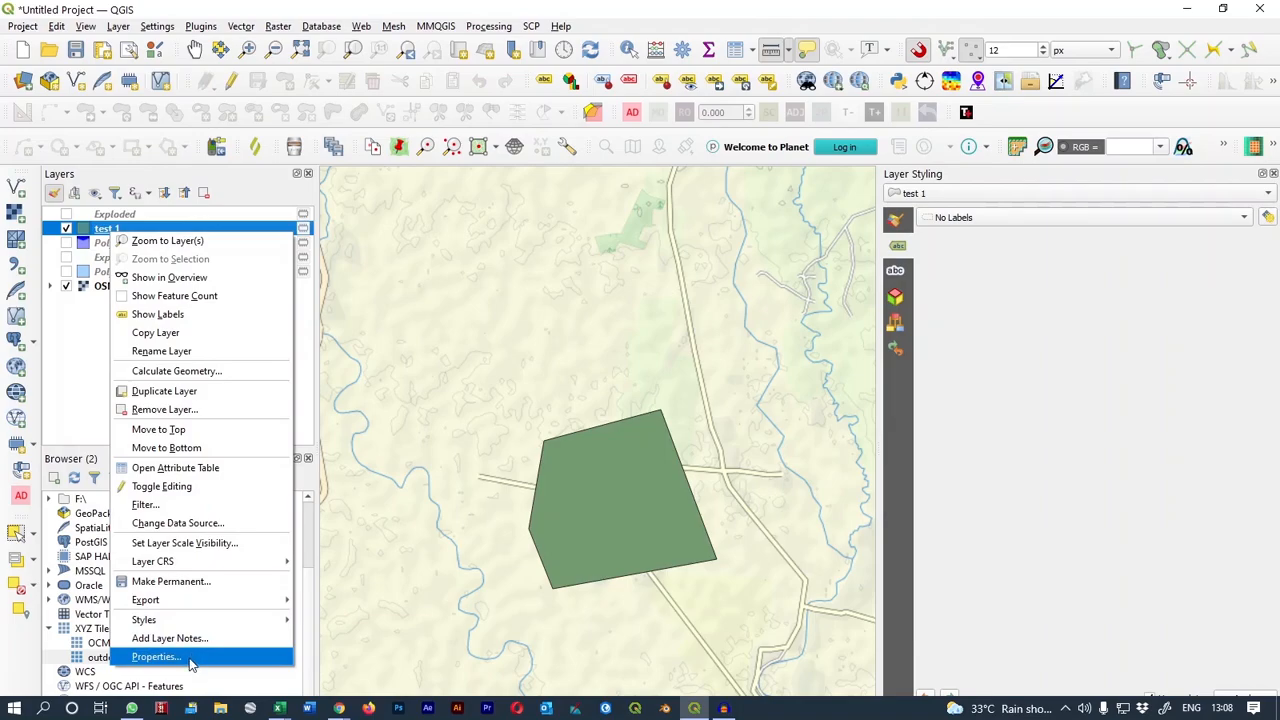
click(156, 657)
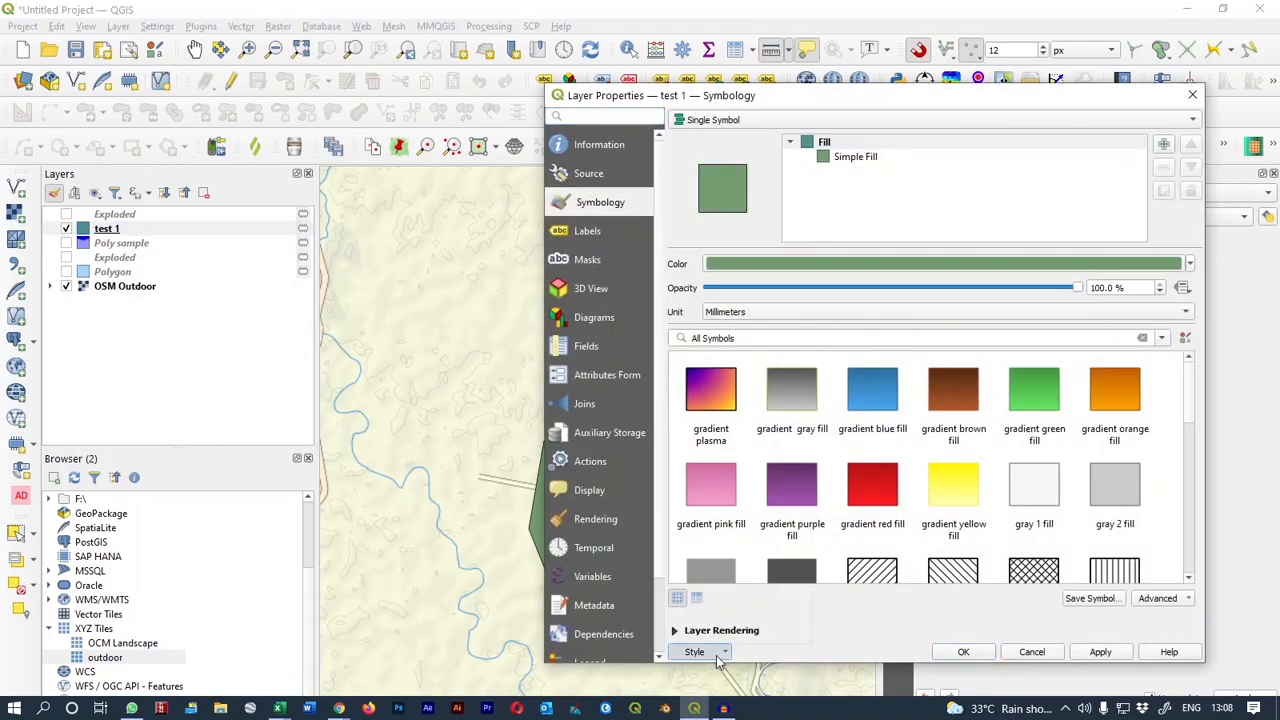
click(720, 651)
click(722, 524)
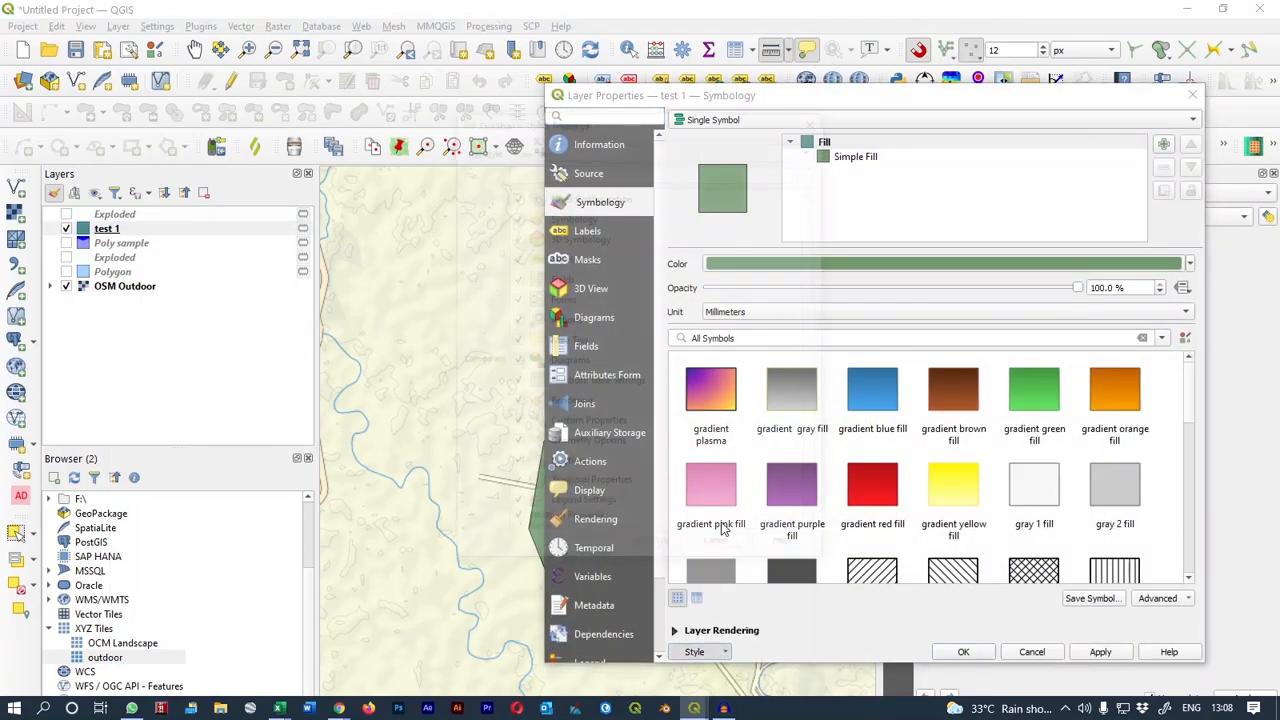
click(812, 170)
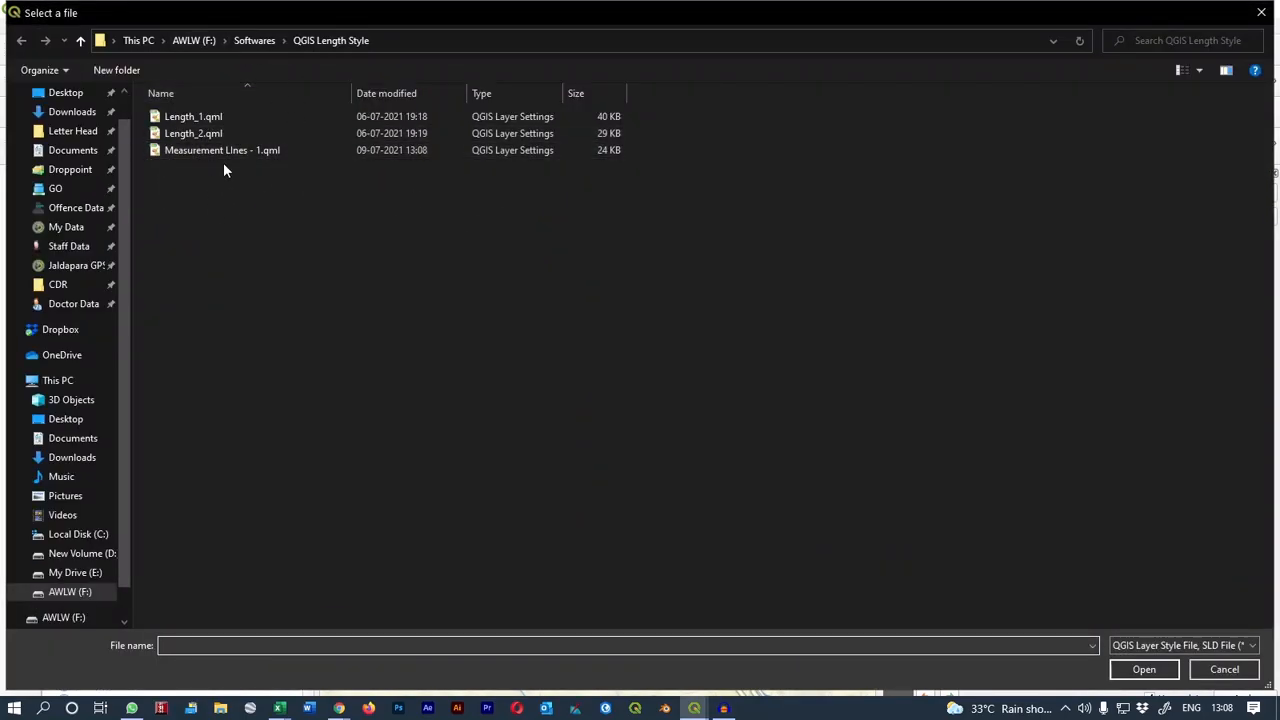
click(213, 151)
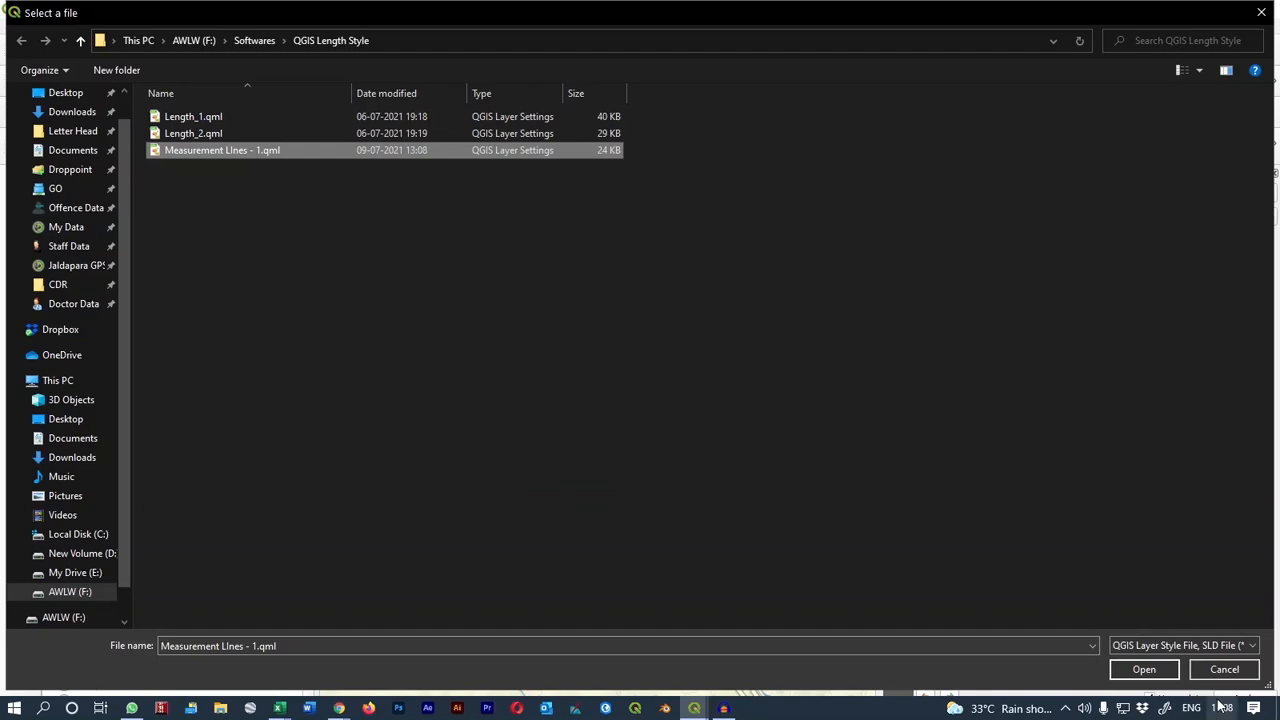
click(1144, 669)
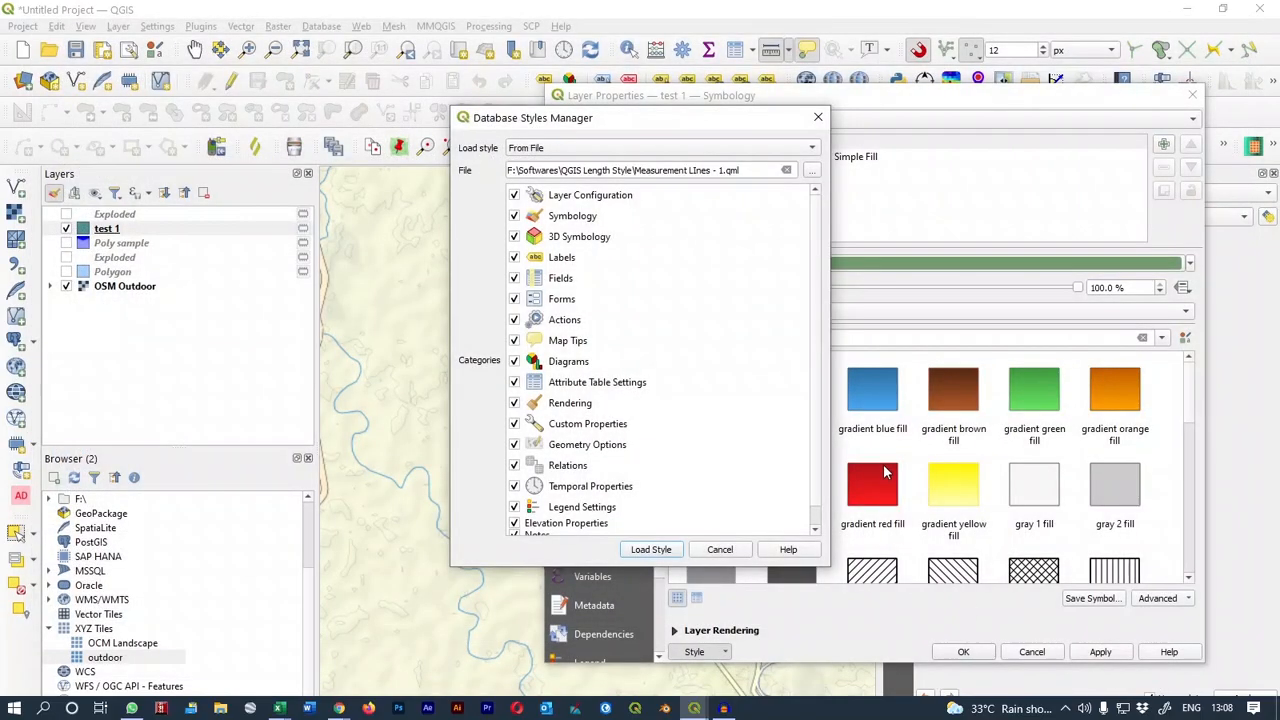
click(662, 550)
click(975, 657)
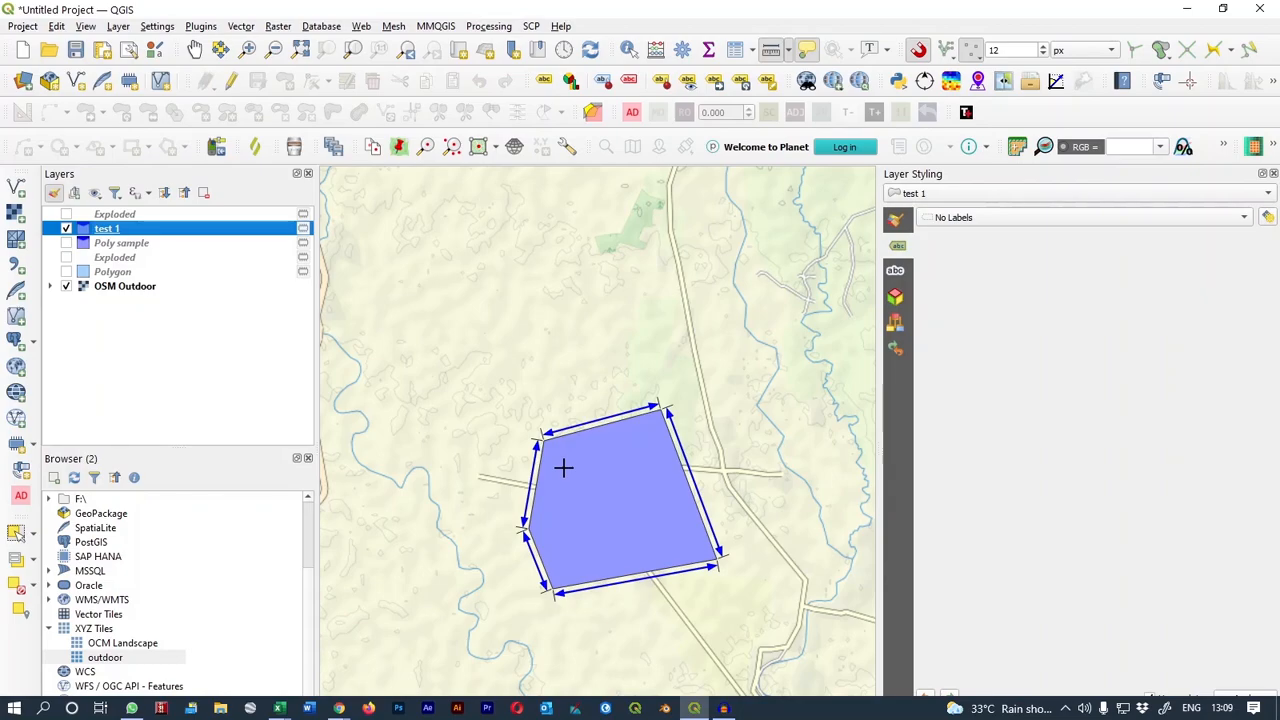
Convert the test 1 polygon layer to a temporary line layer with Polygons to lines.
drag(590, 471, 555, 358)
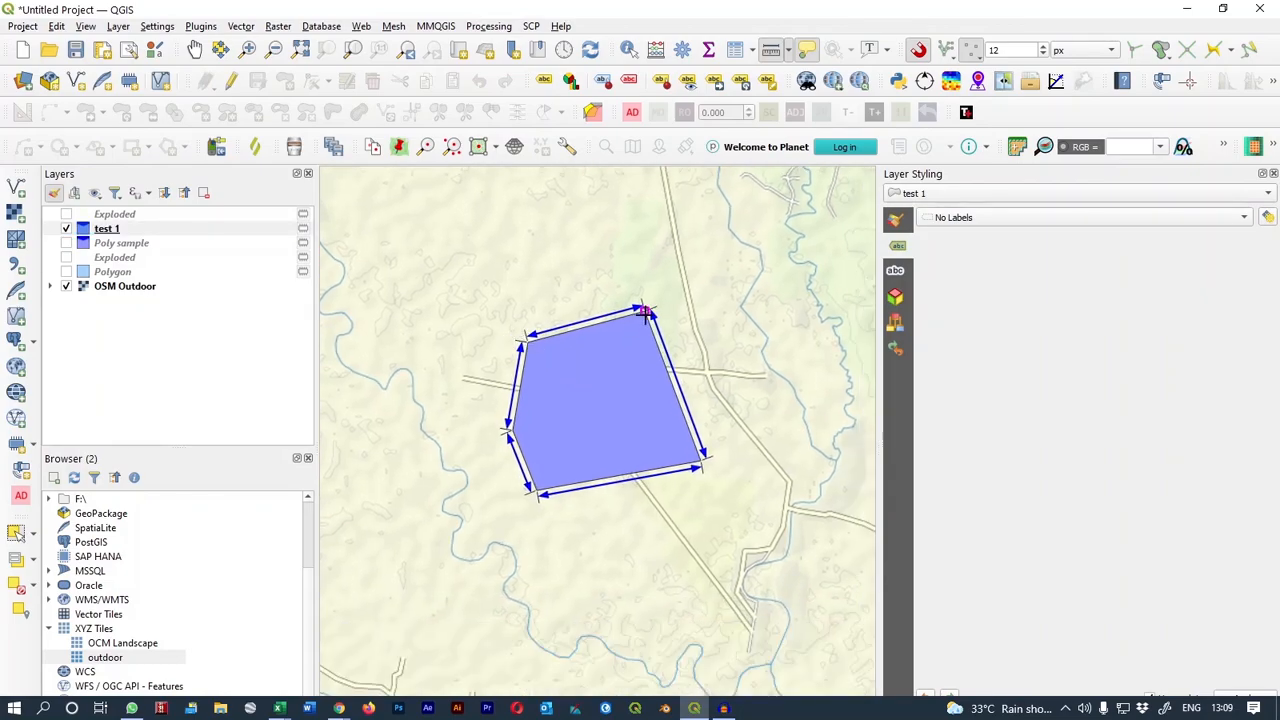
click(140, 232)
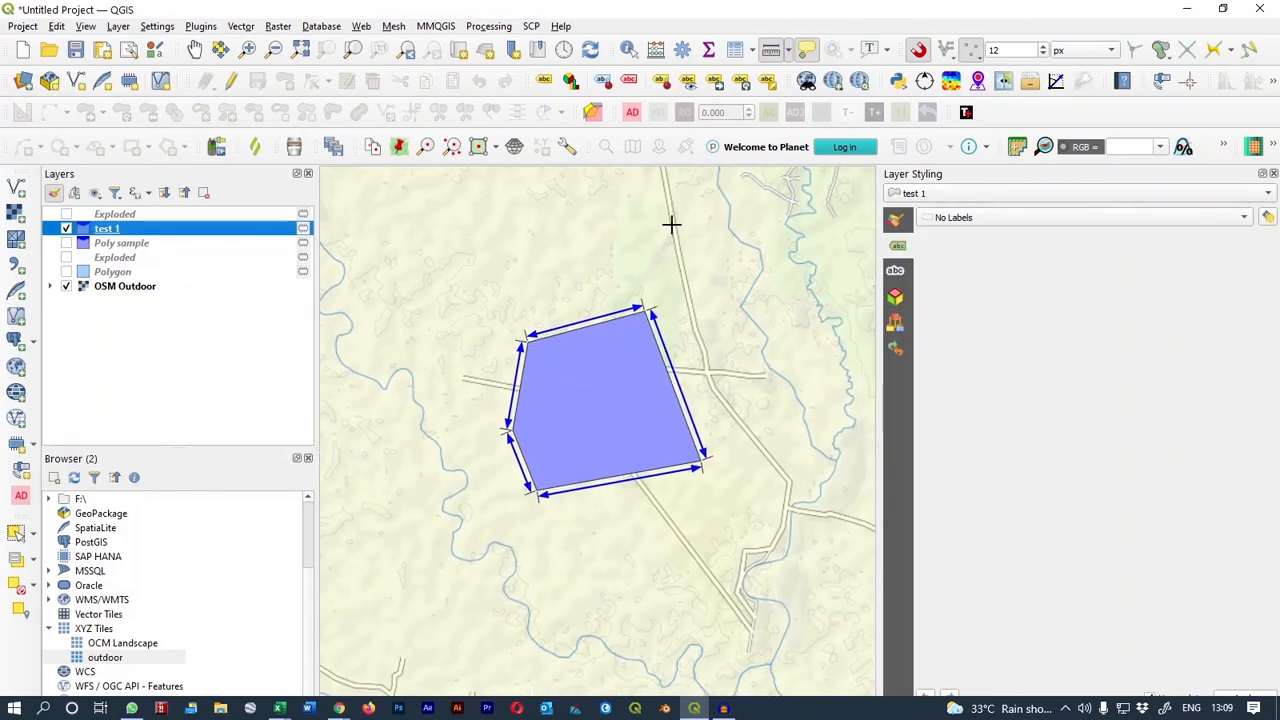
key(ctrl+alt+t)
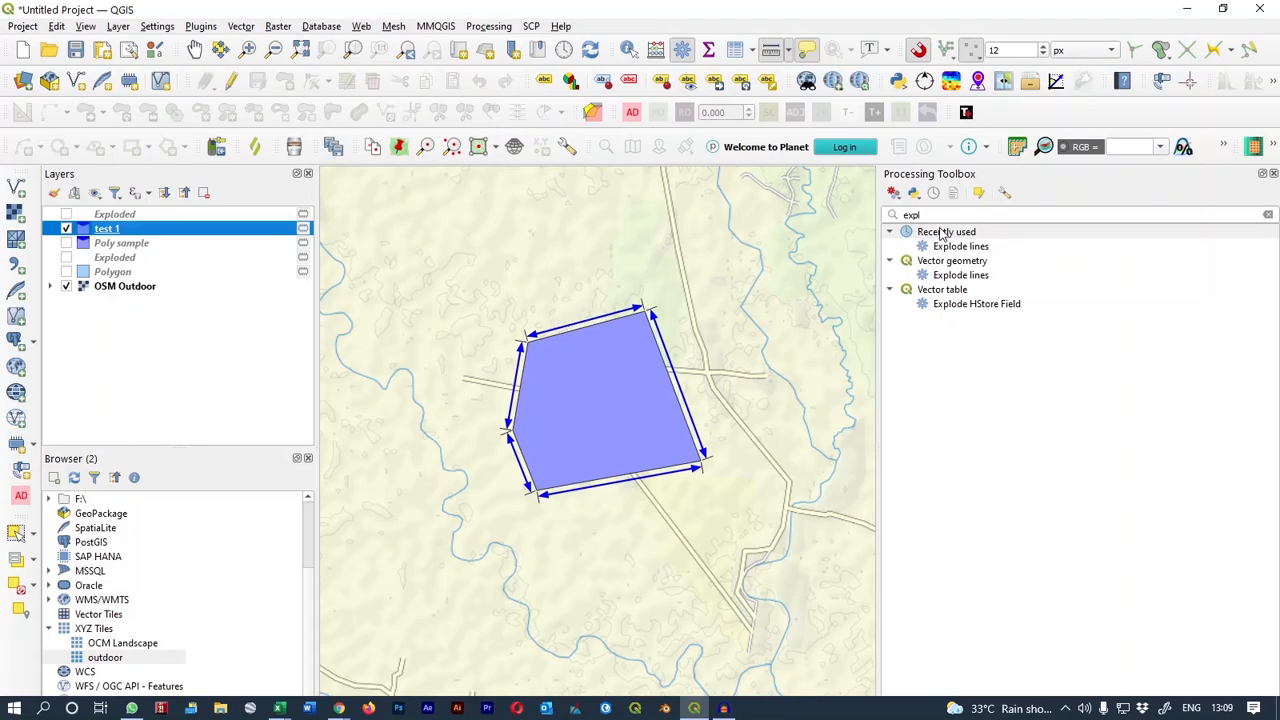
click(905, 215)
key(BackSpace)
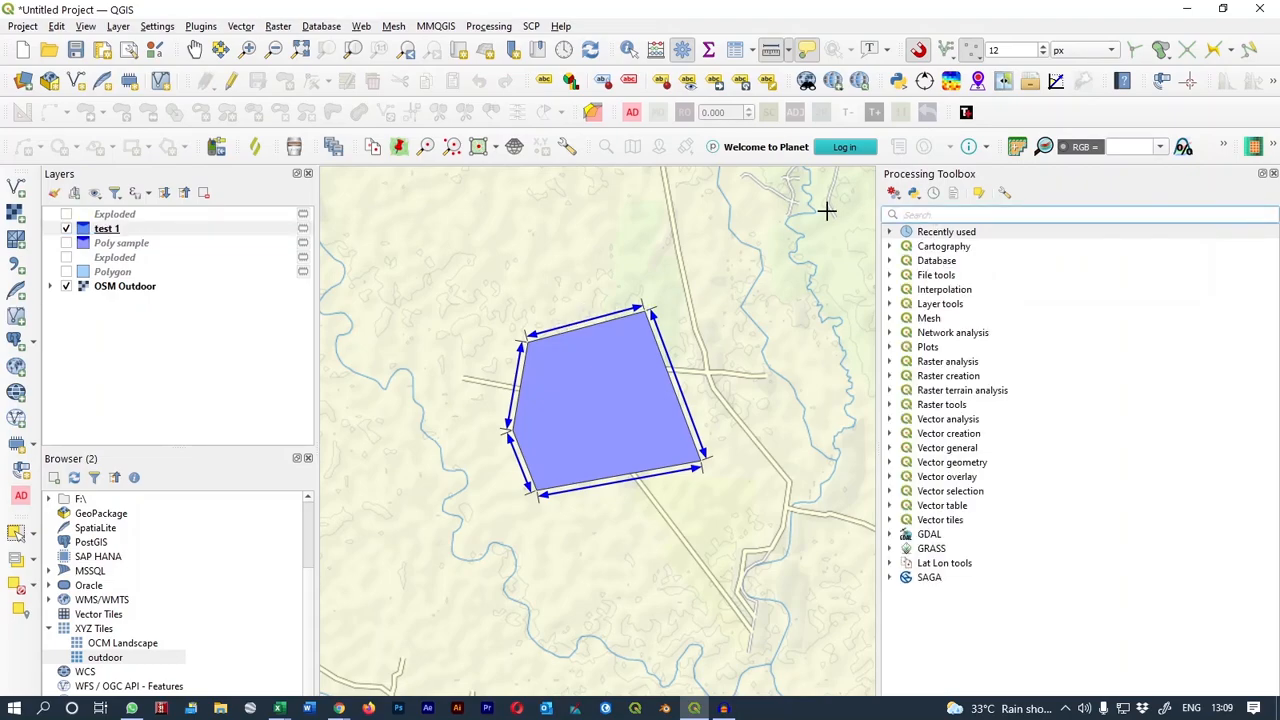
click(889, 233)
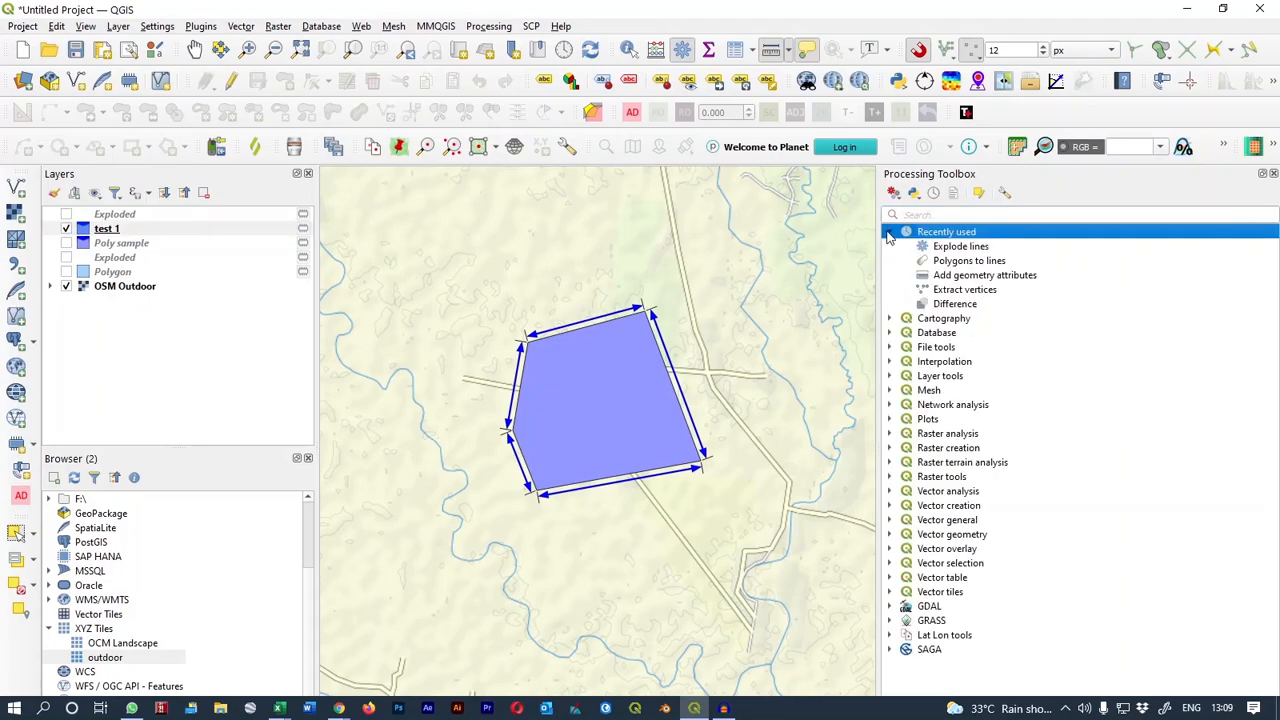
double_click(955, 262)
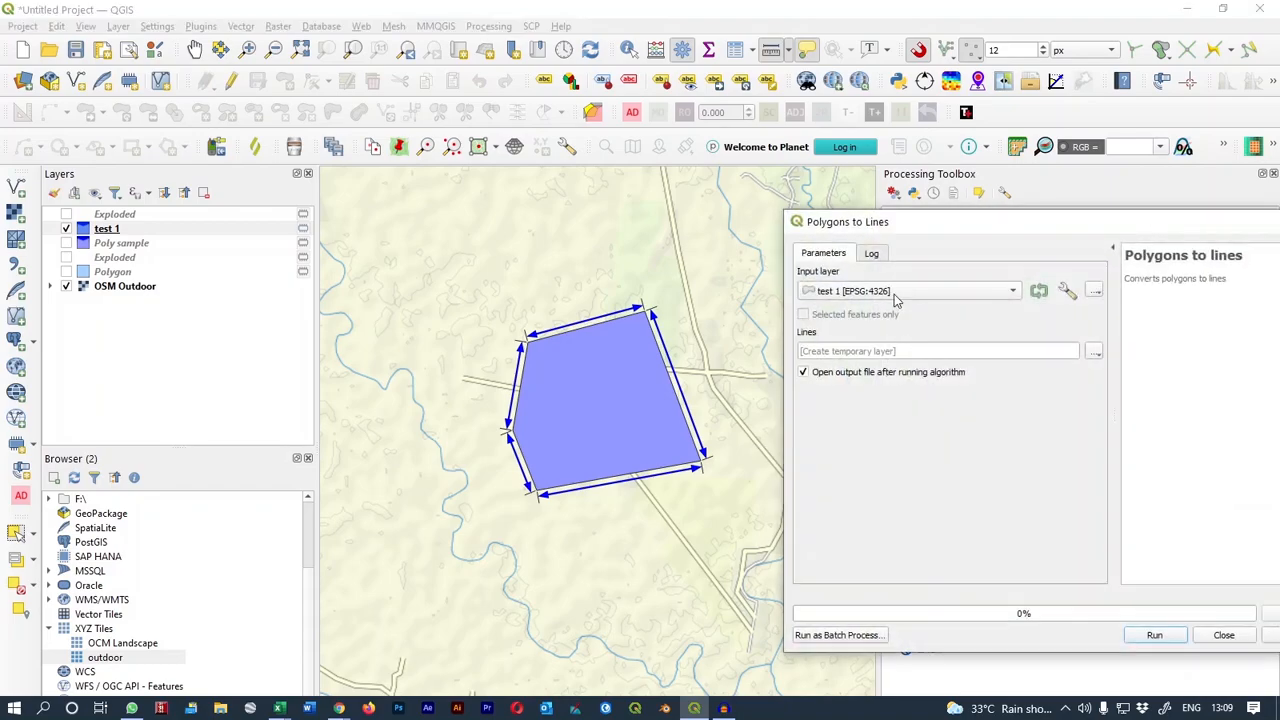
click(1146, 635)
click(1224, 635)
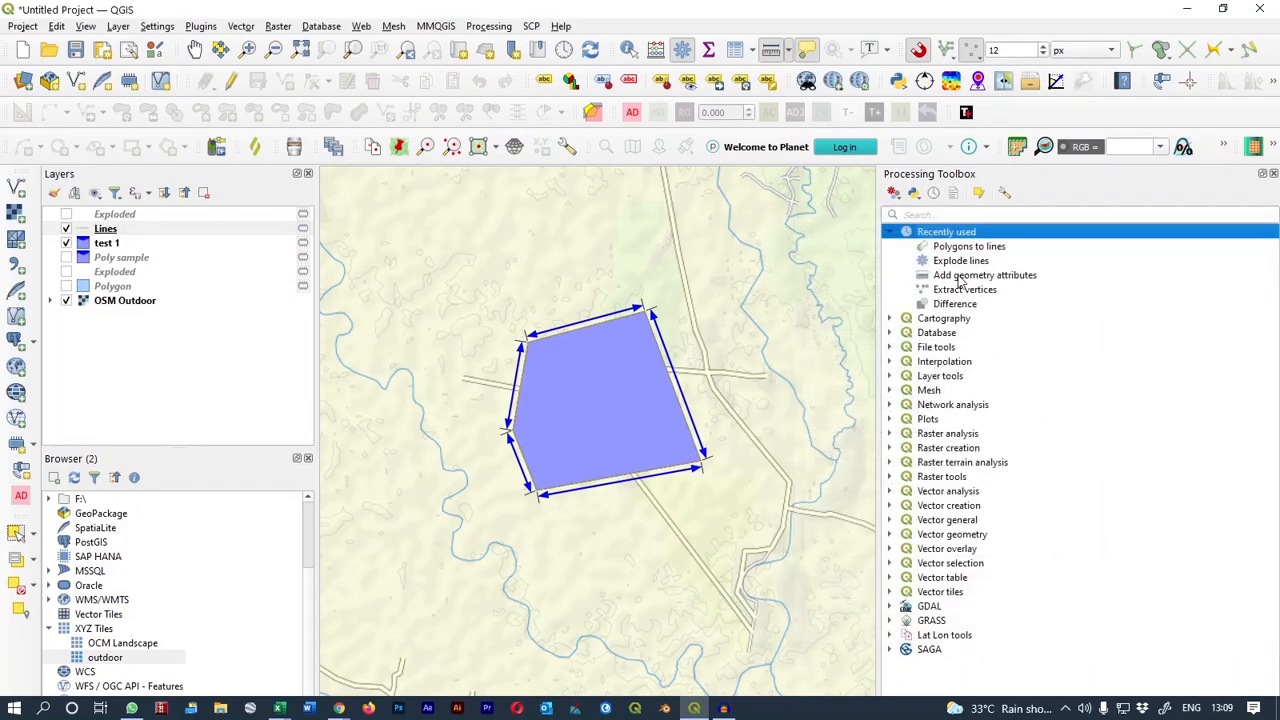
Run Explode lines on the new Lines layer to split it into separate segments in a temporary layer.
double_click(960, 261)
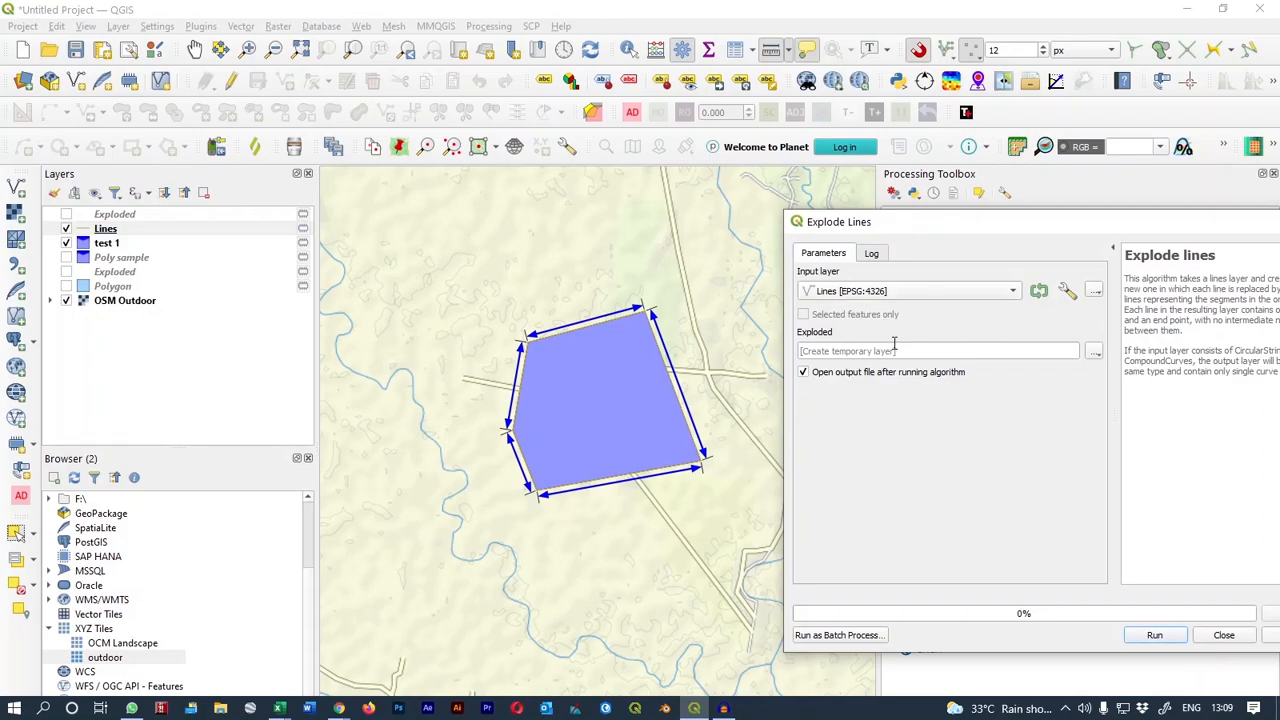
click(1155, 635)
click(1224, 635)
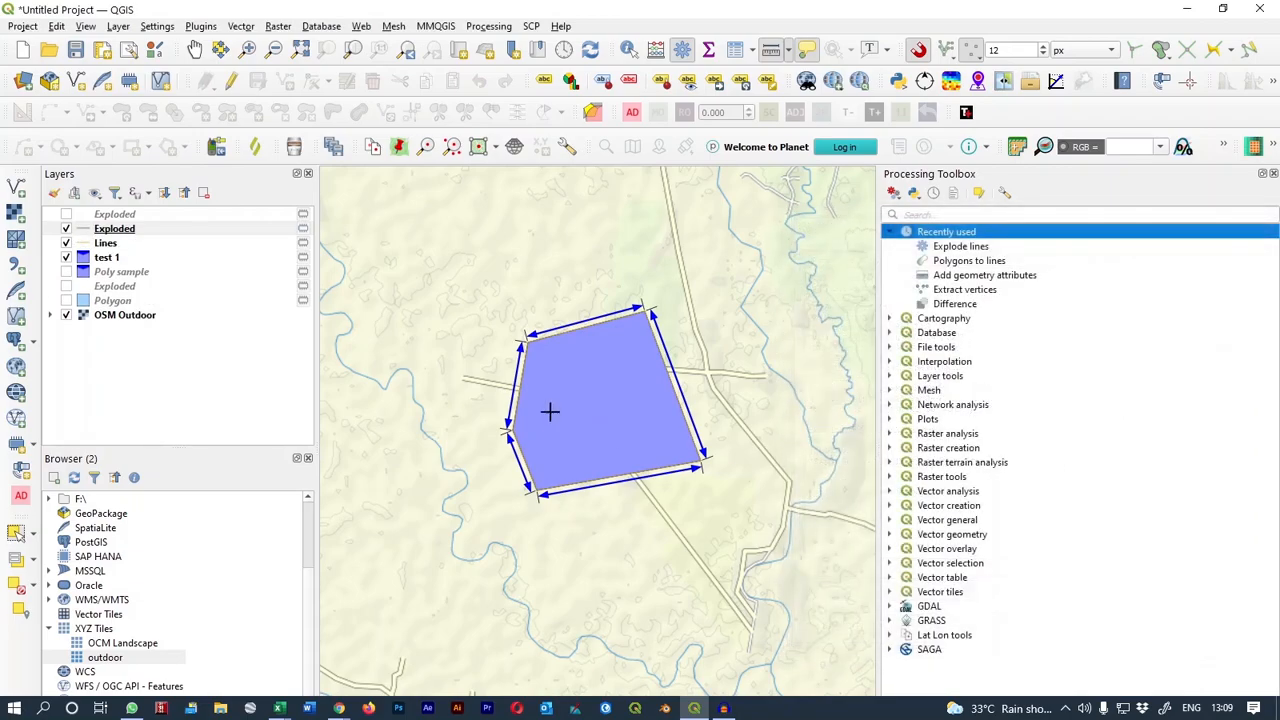
Copy the style of the older labelled Exploded layer and paste it onto the new Exploded layer.
right_click(110, 263)
click(130, 400)
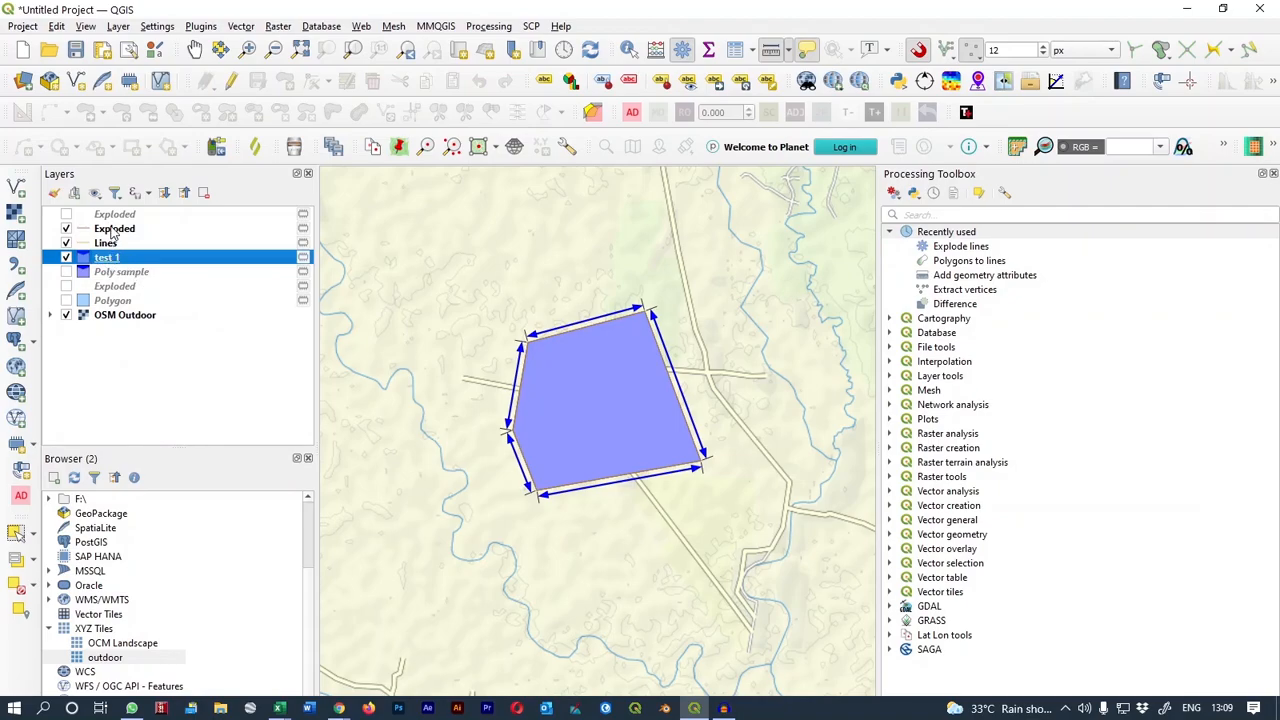
click(113, 230)
click(116, 215)
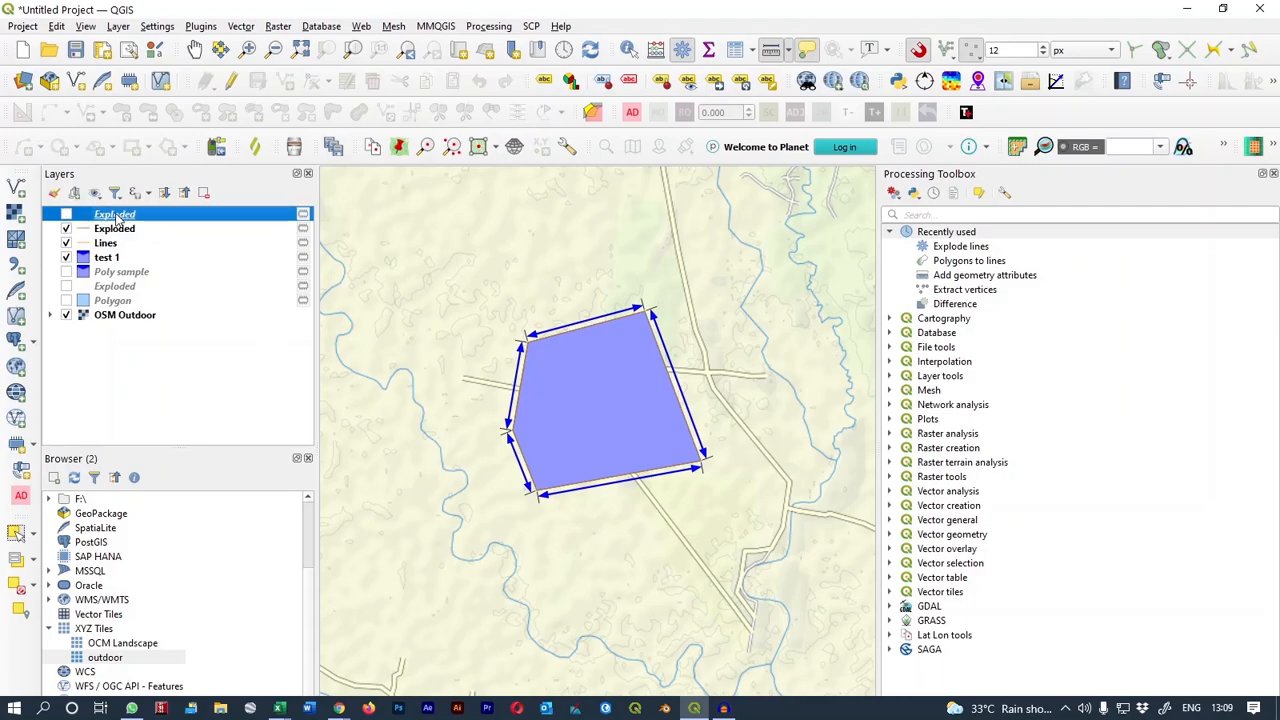
click(113, 231)
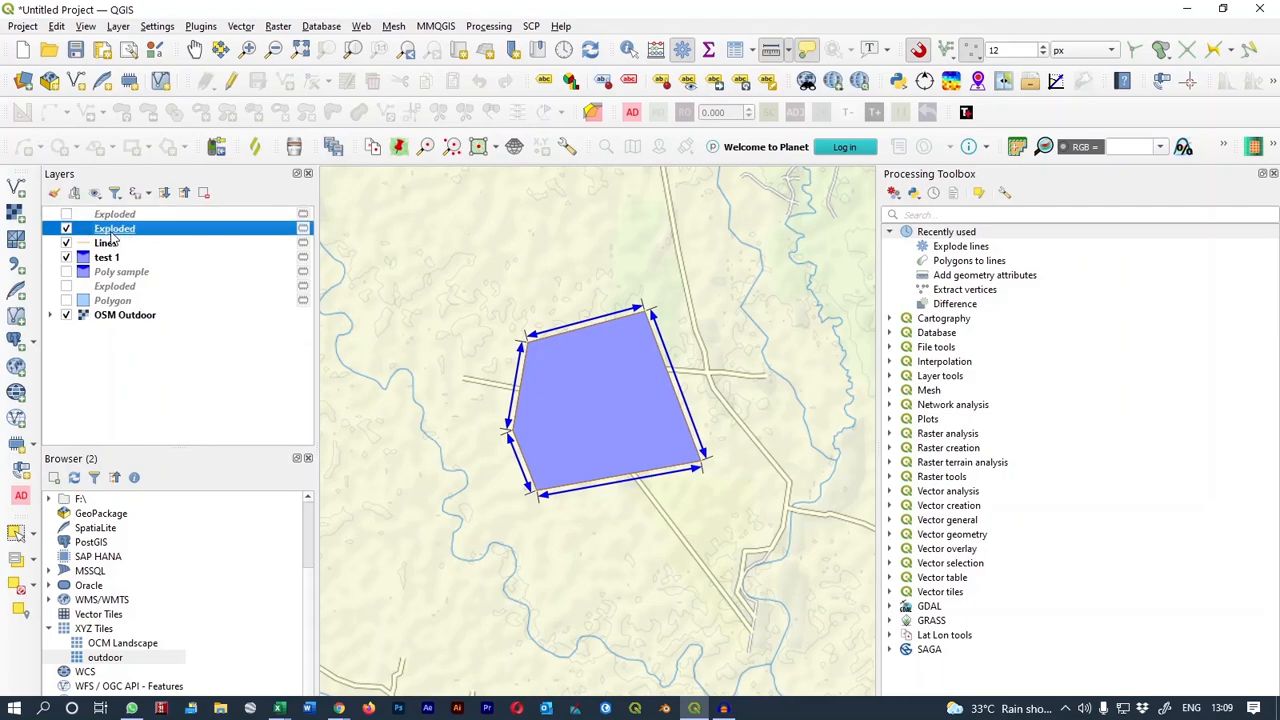
Switch the visibility of the two upper Exploded layers to compare their length labels, leaving only the new one shown.
click(101, 218)
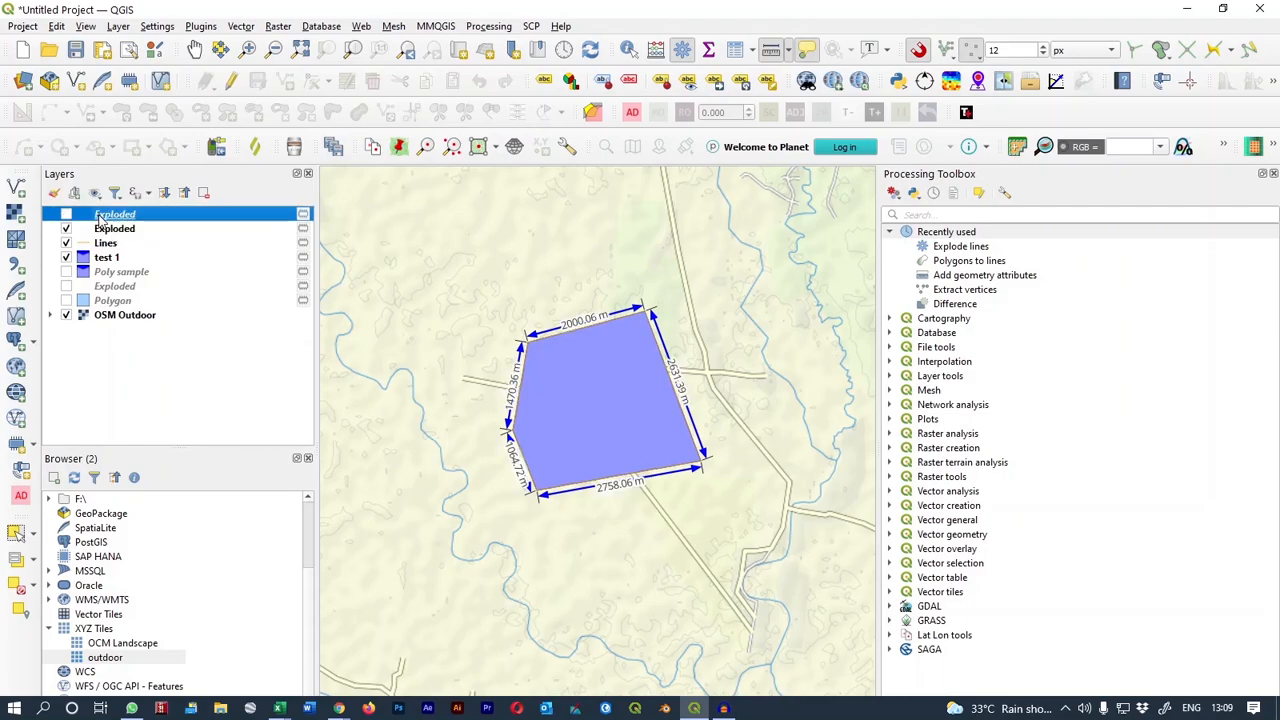
key(space)
click(109, 229)
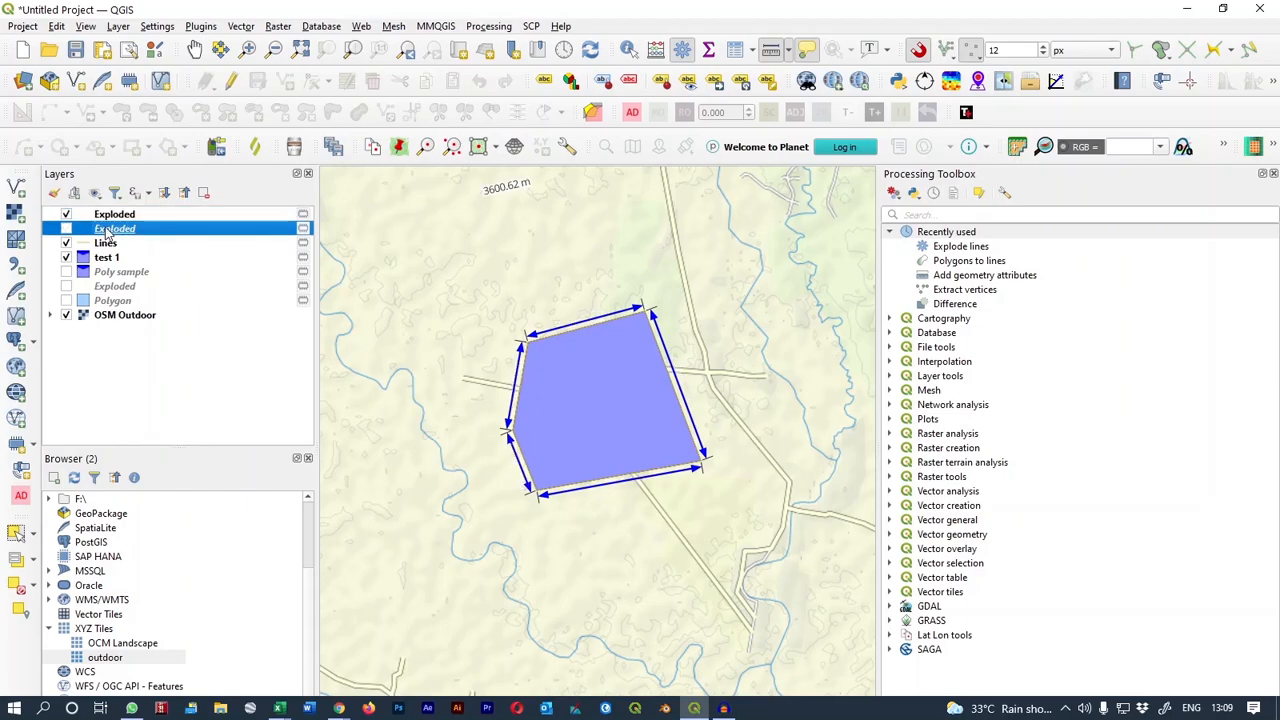
click(113, 219)
key(space)
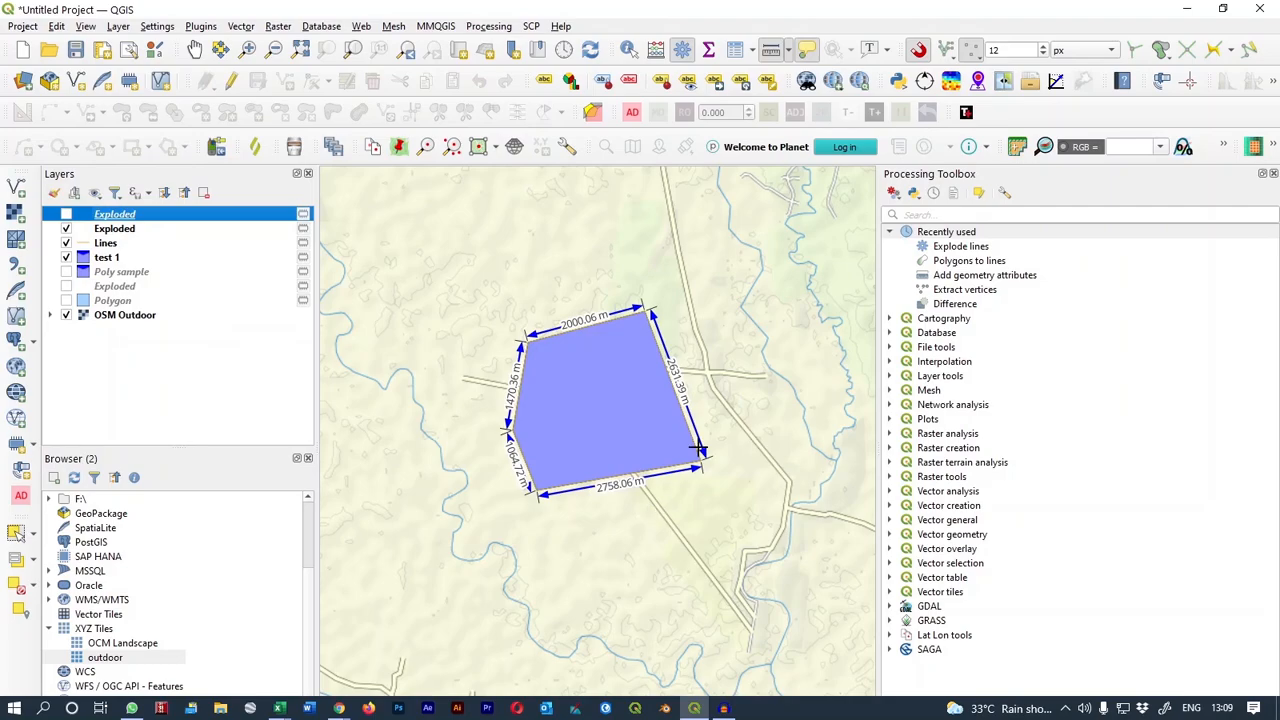
Examine the length labels and dimension arrows around the test 1 polygon at different map scales.
scroll(556, 446, up, 1)
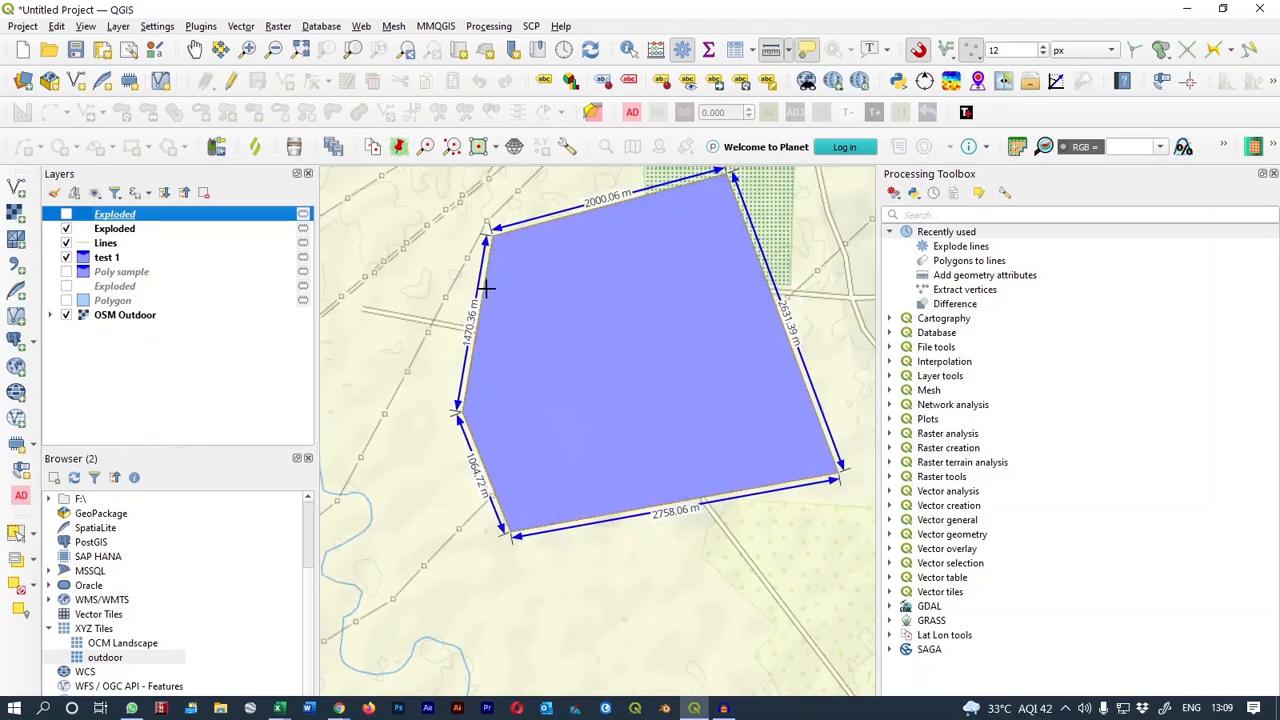
drag(728, 202, 705, 240)
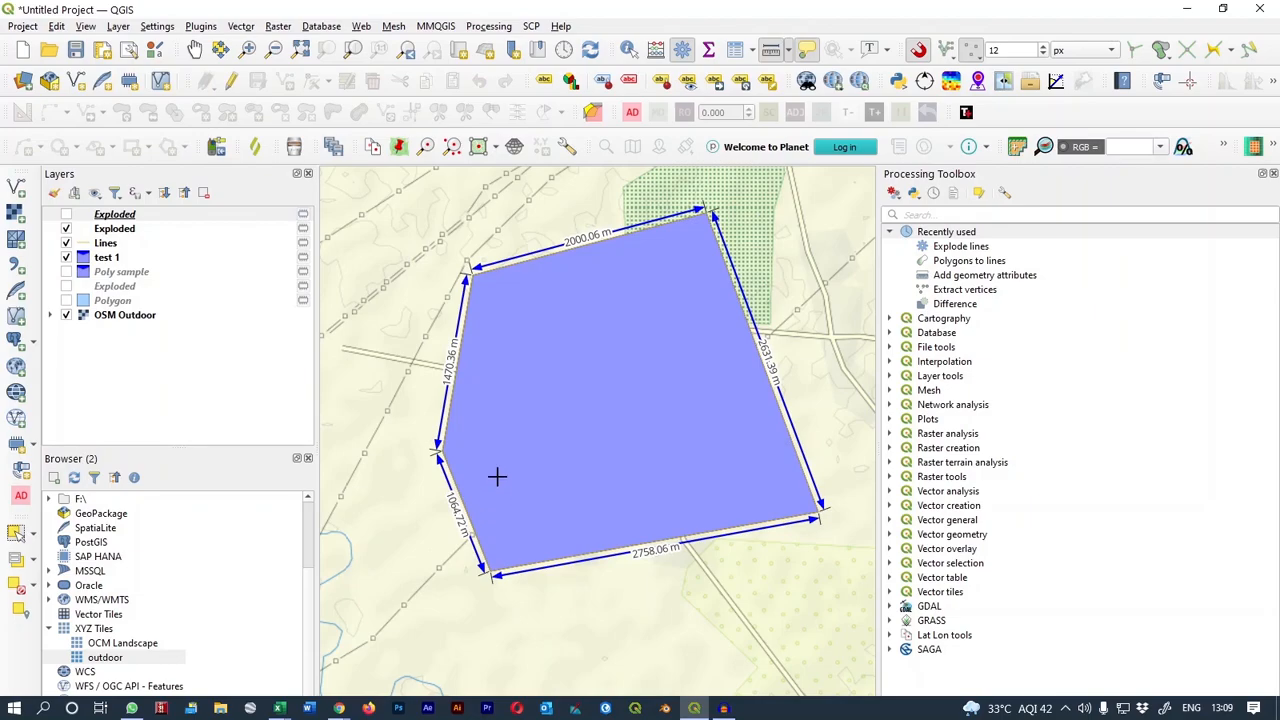
scroll(545, 443, down, 3)
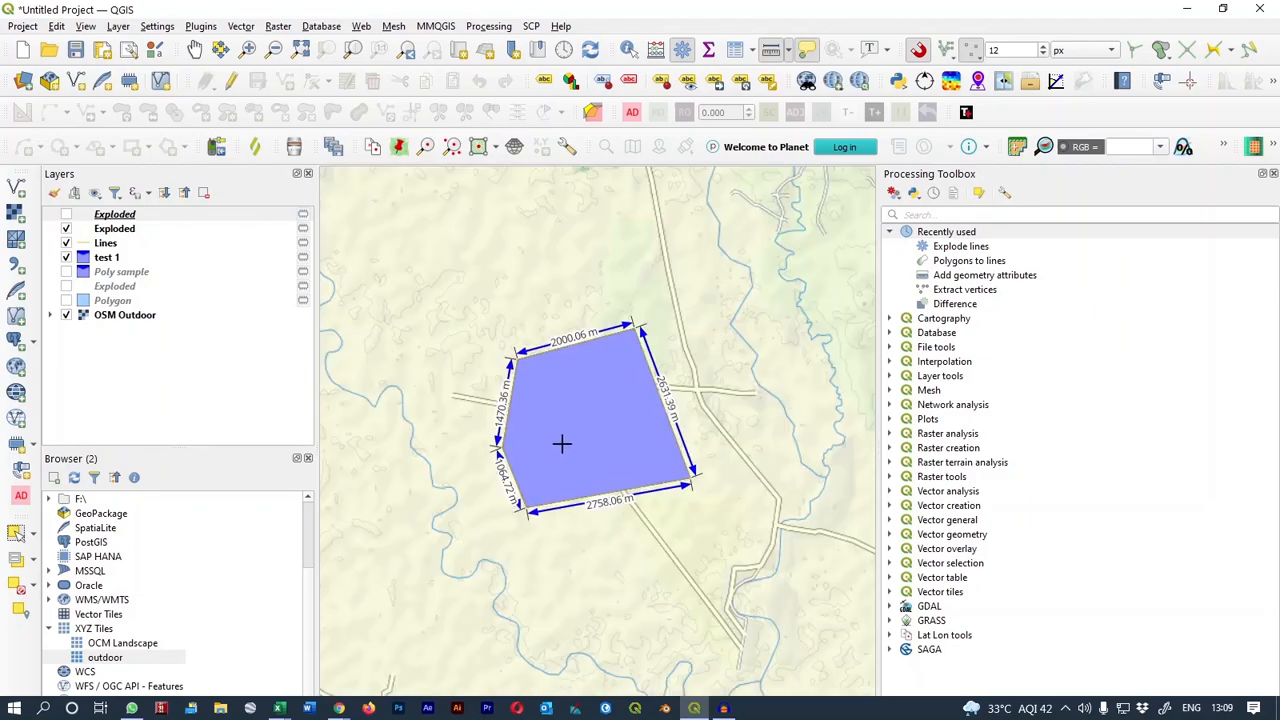
scroll(561, 443, up, 3)
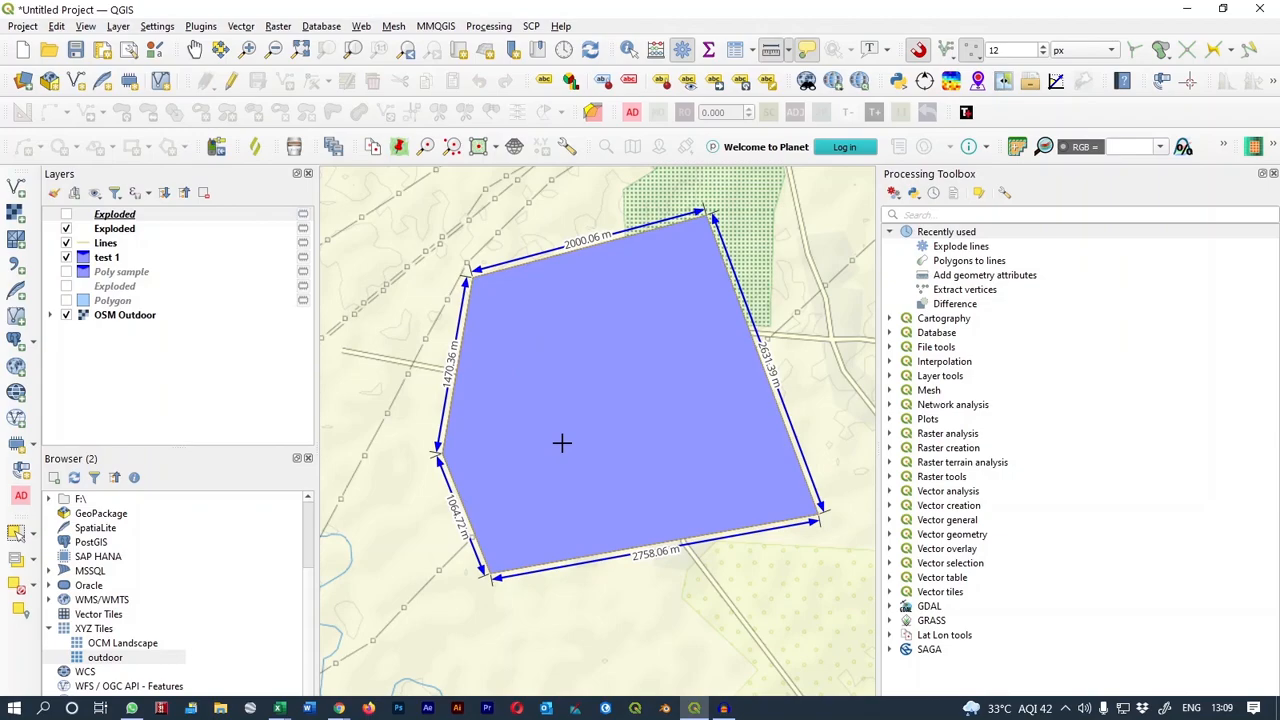
scroll(651, 394, down, 2)
drag(685, 435, 711, 420)
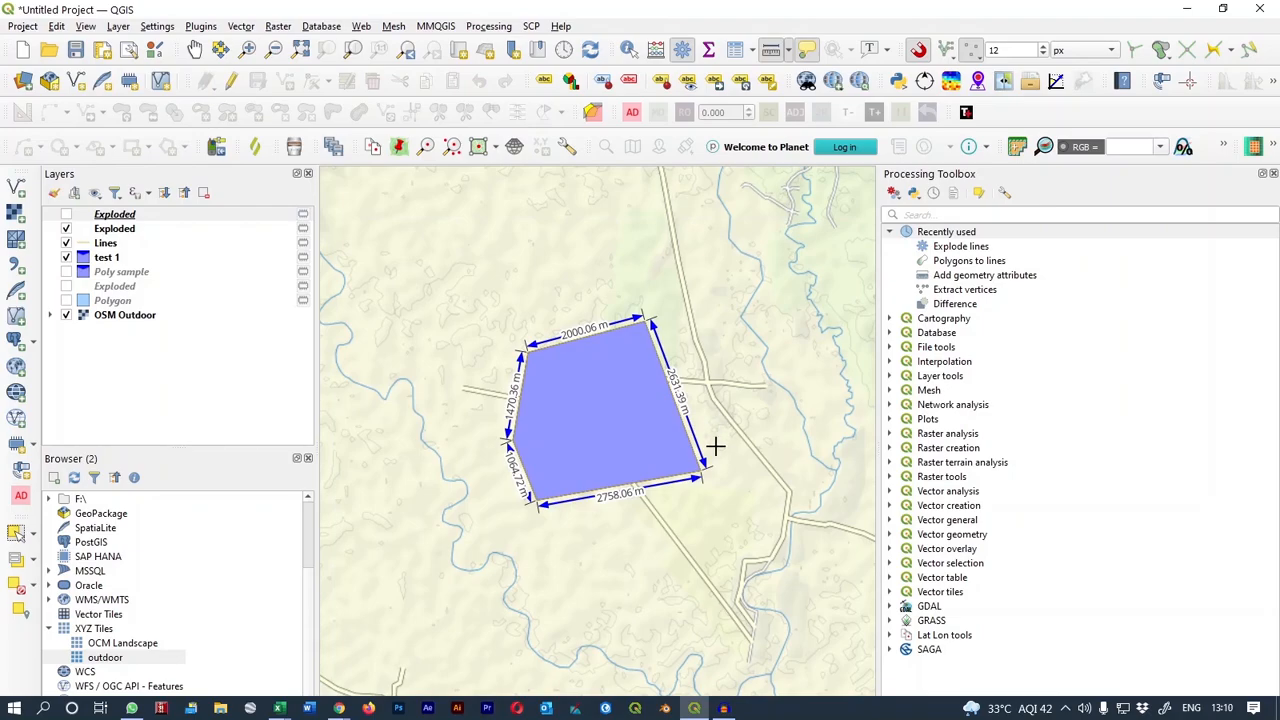
scroll(709, 443, up, 2)
drag(606, 420, 694, 424)
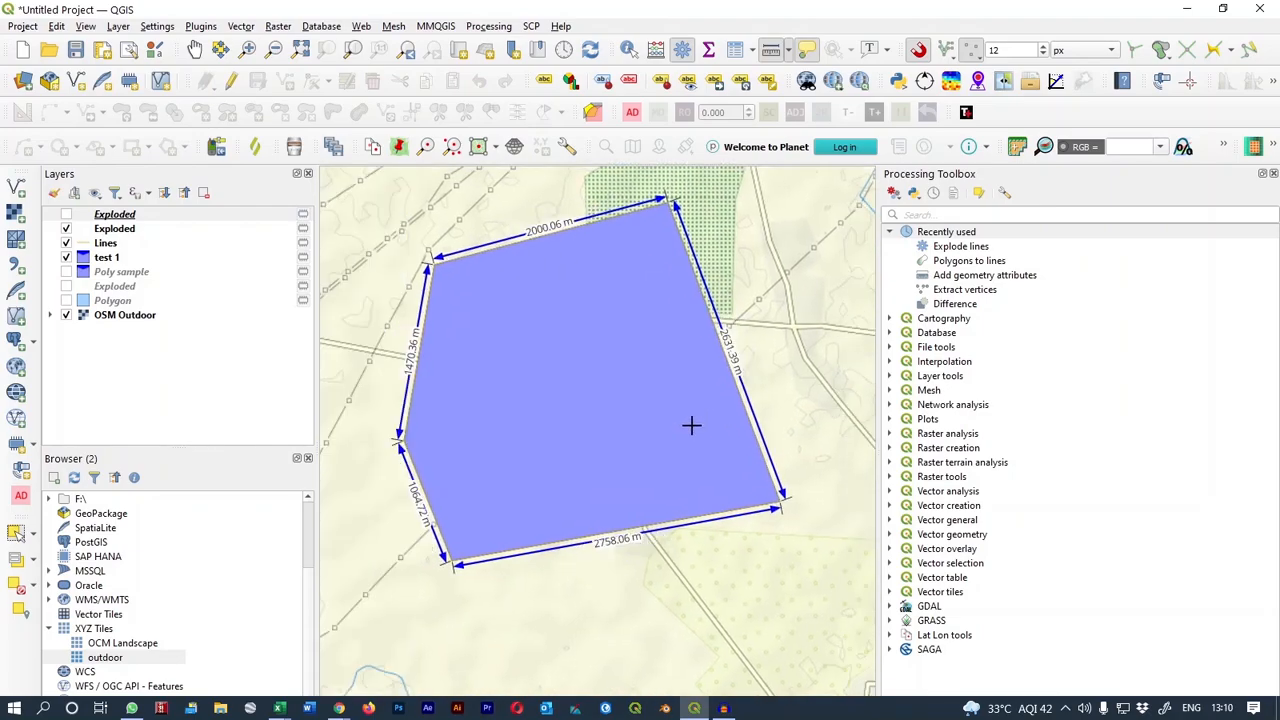